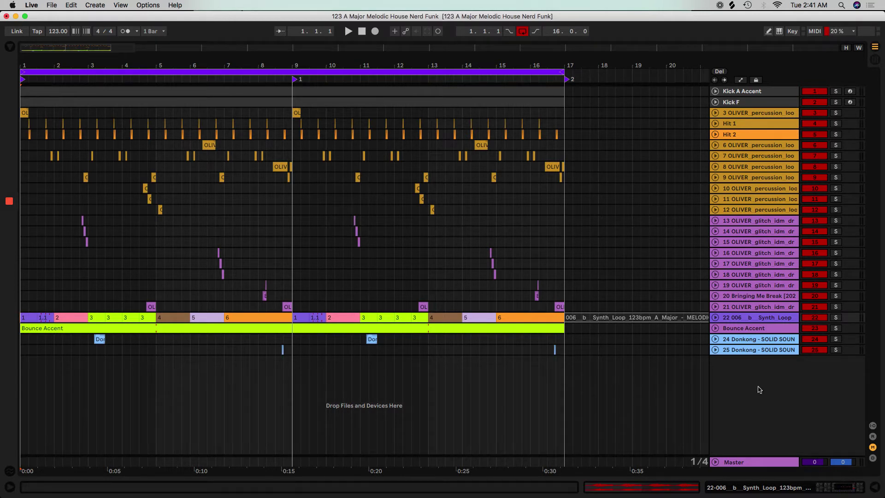
# Step: Unfold the two Donkong tracks, 24 and 25
pyautogui.click(714, 350)
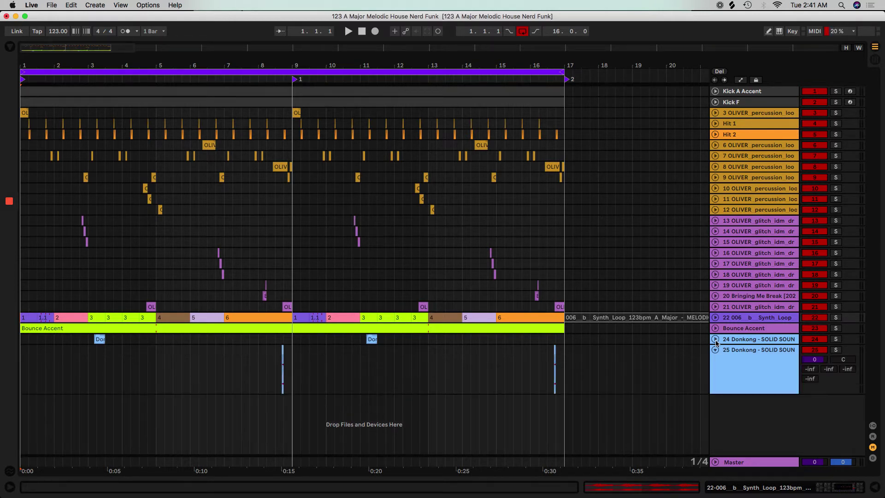
pyautogui.click(715, 340)
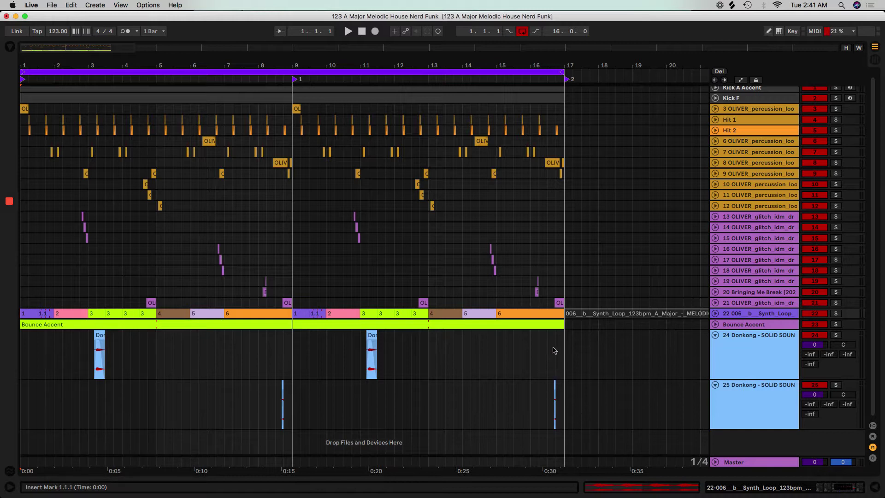
# Step: Extend clip 1 on the Synth Loop track over the 1.1 pieces to fill the whole bar at both bar 1 and bar 9
pyautogui.doubleClick(46, 314)
pyautogui.moveTo(563, 336); pyautogui.dragTo(563, 326)
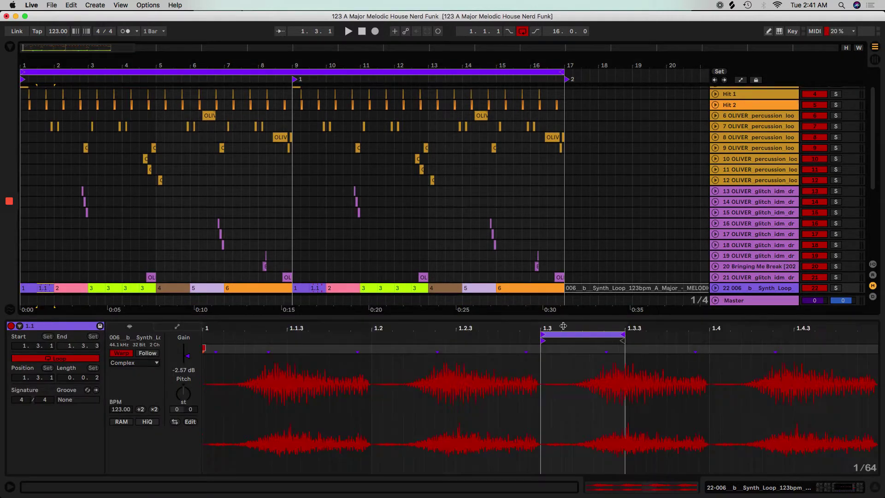
pyautogui.moveTo(34, 288); pyautogui.dragTo(57, 289)
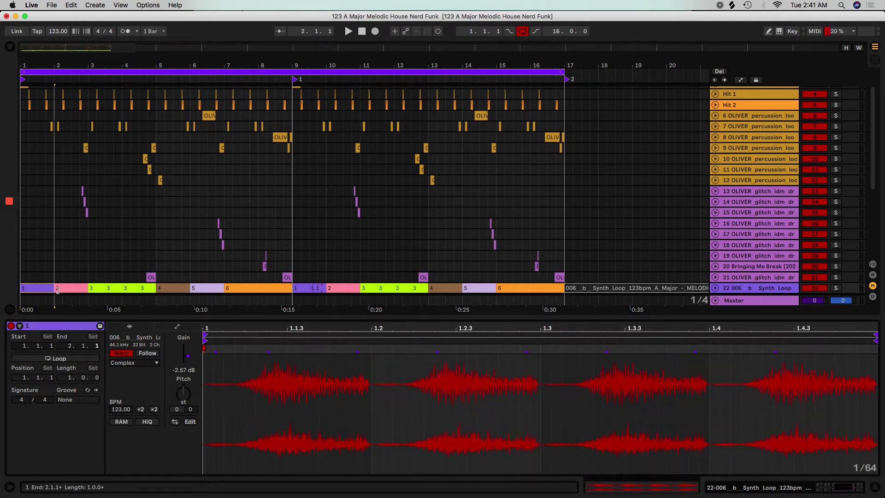
pyautogui.moveTo(310, 288); pyautogui.dragTo(326, 288)
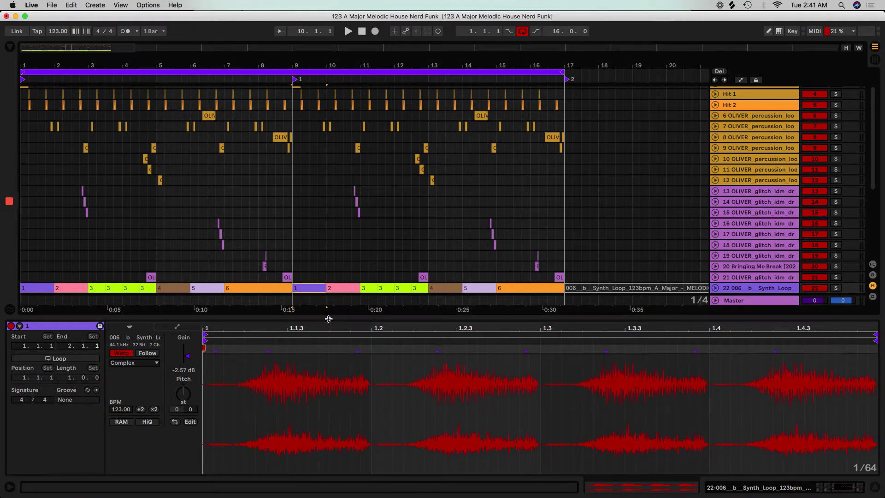
# Step: Hide the clip details, fit the 16-bar loop in the arrangement and fold both Donkong tracks
pyautogui.press('super+alt+l')
pyautogui.click(30, 75)
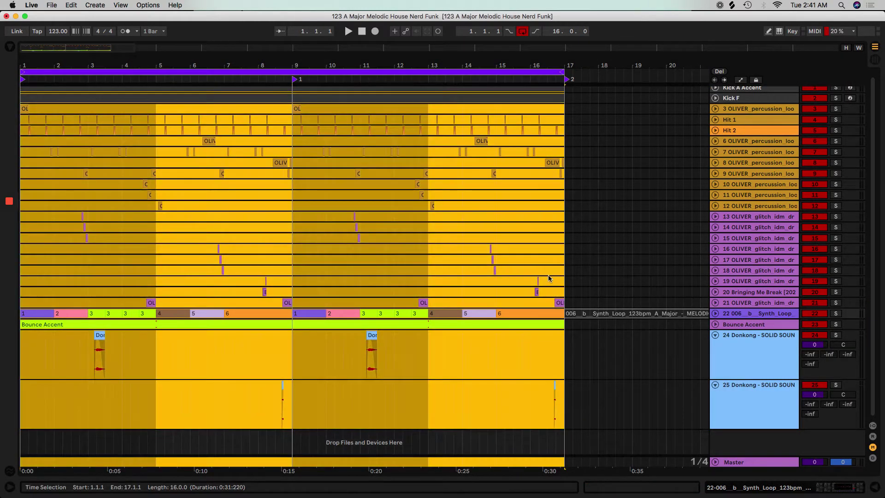
pyautogui.click(565, 273)
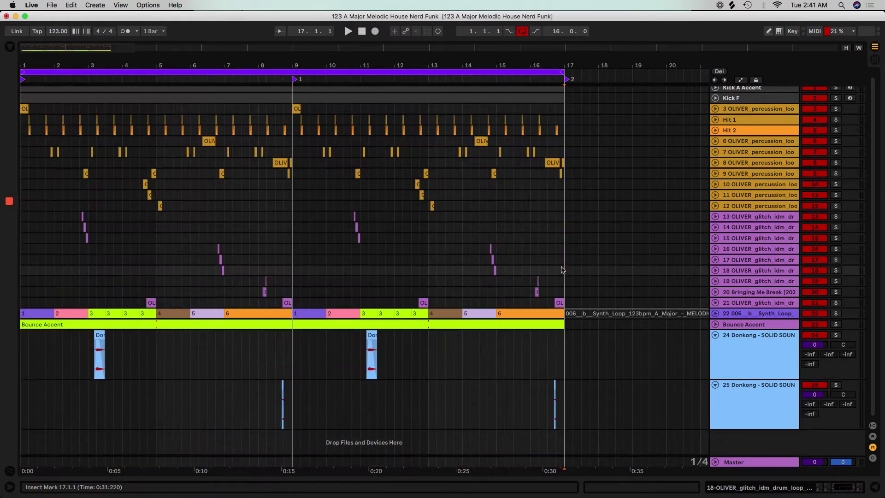
pyautogui.doubleClick(391, 59)
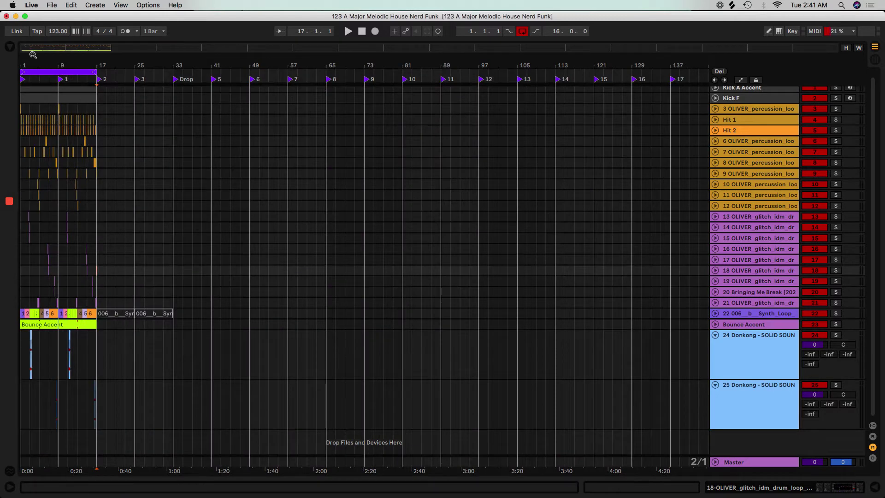
pyautogui.click(52, 71)
pyautogui.press('z')
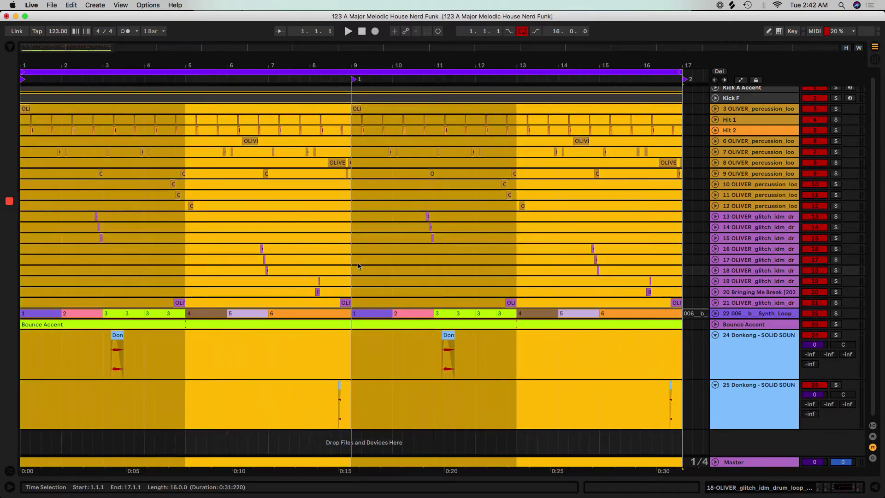
pyautogui.click(358, 267)
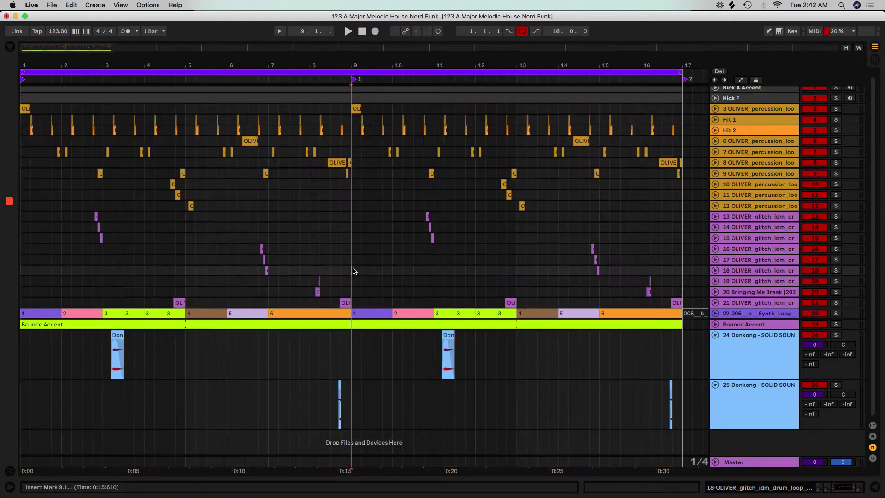
pyautogui.click(716, 335)
pyautogui.click(715, 350)
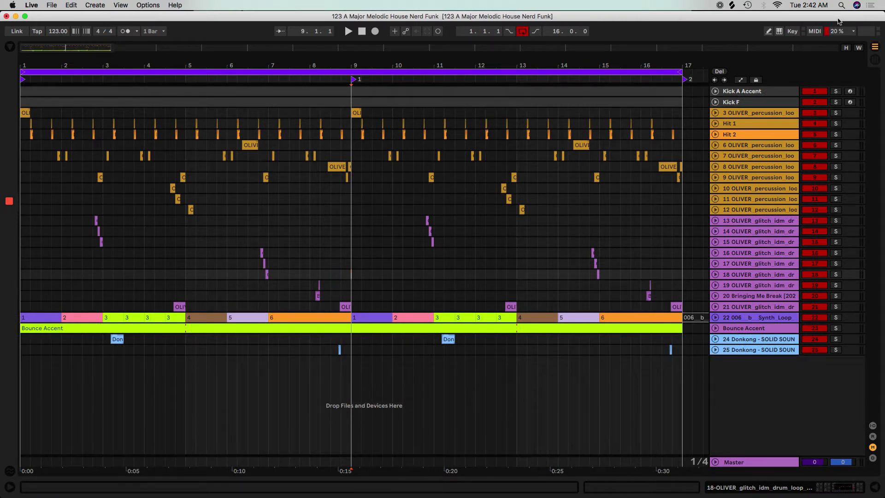
# Step: Optimize the arrangement height and width to the window and play from bar 9
pyautogui.click(843, 47)
pyautogui.press('w')
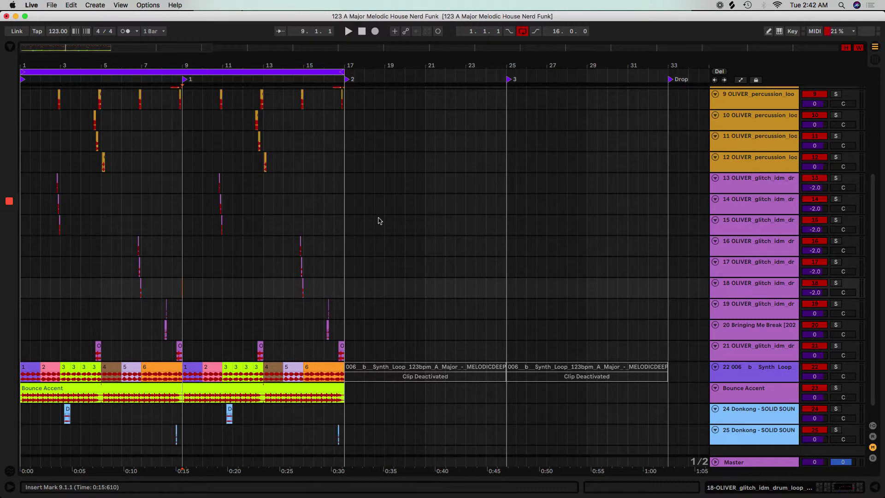
pyautogui.press('space')
pyautogui.scroll(8, 389, 203)
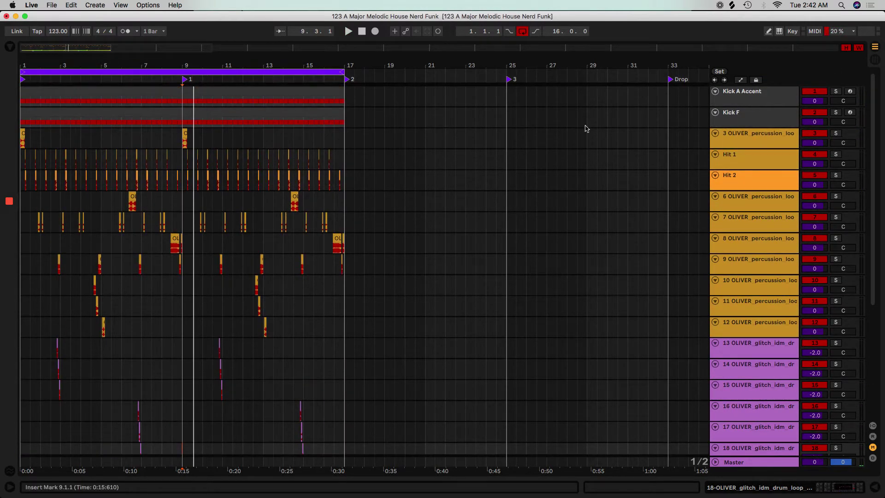
# Step: Fit the 16-bar loop in the arrangement and fold all tracks at once
pyautogui.click(226, 73)
pyautogui.press('z')
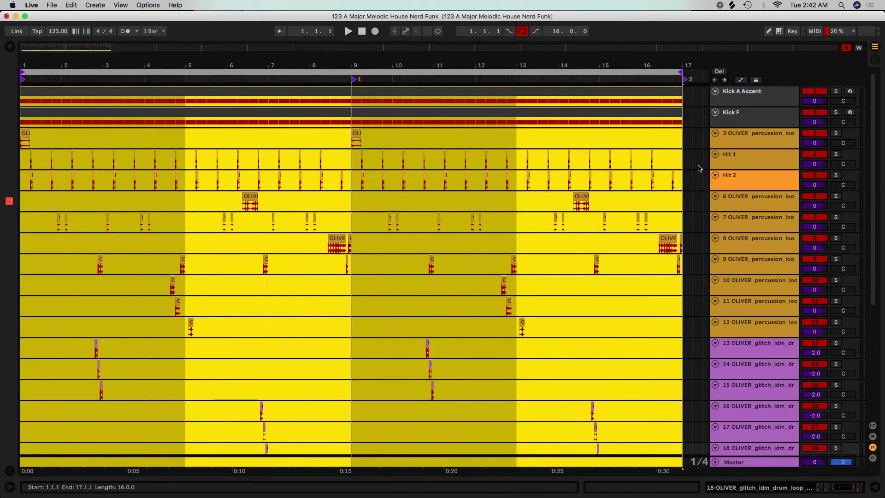
pyautogui.click(759, 125)
pyautogui.press('super+a')
pyautogui.press('u')
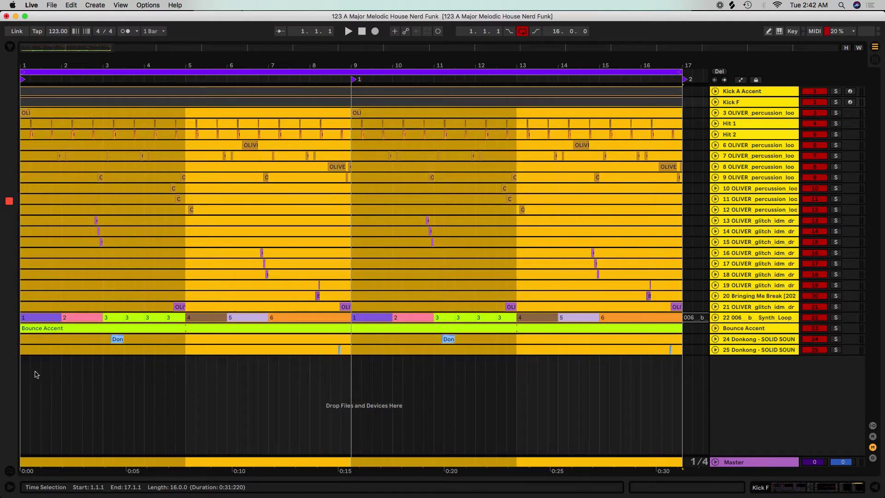
# Step: Play the loop from bar 1, and unfold and enlarge the 22 Synth Loop track to show its waveforms
pyautogui.click(23, 374)
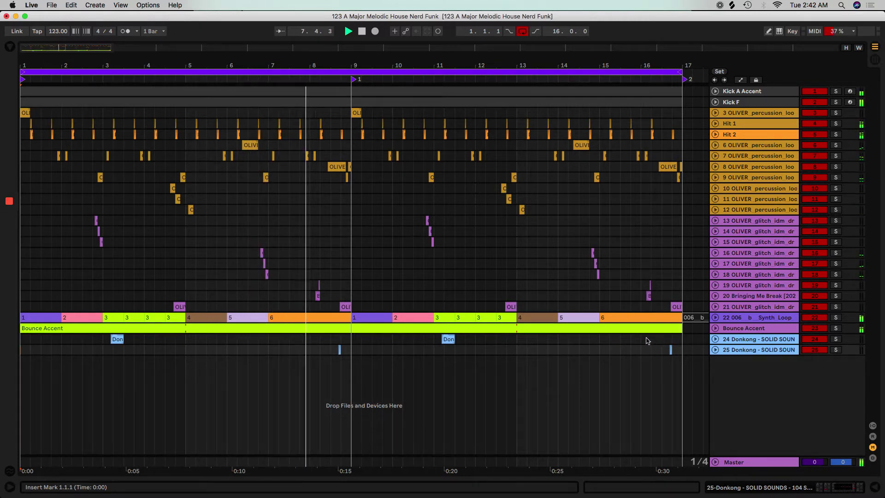
pyautogui.press('u')
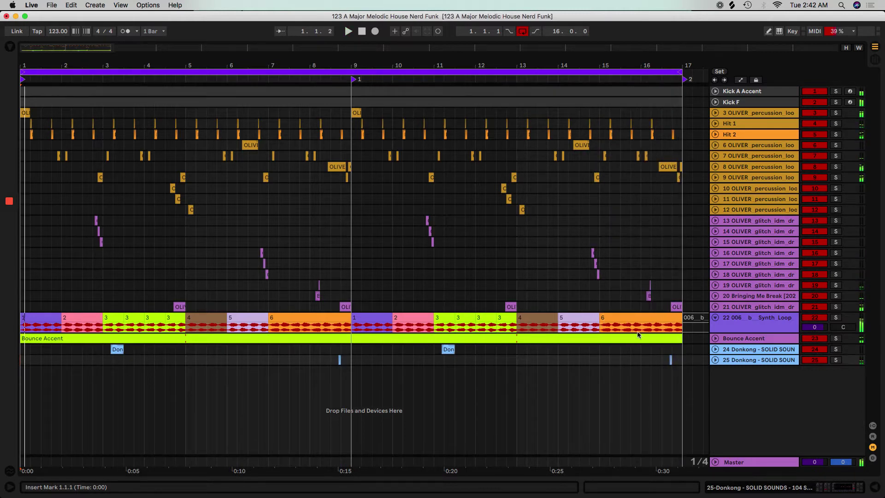
pyautogui.moveTo(730, 330); pyautogui.dragTo(730, 370)
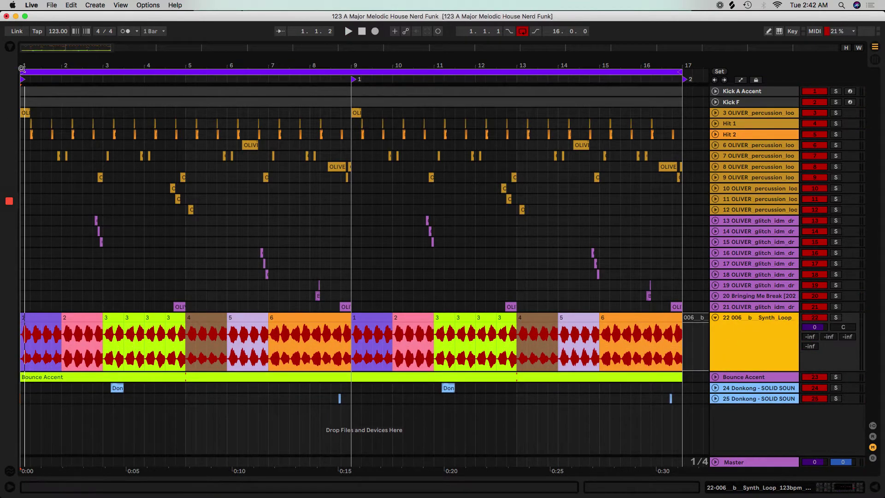
# Step: Split Synth Loop clip 1 at 1.3 and delete its second half up to bar 2
pyautogui.scroll(10, 22, 69)
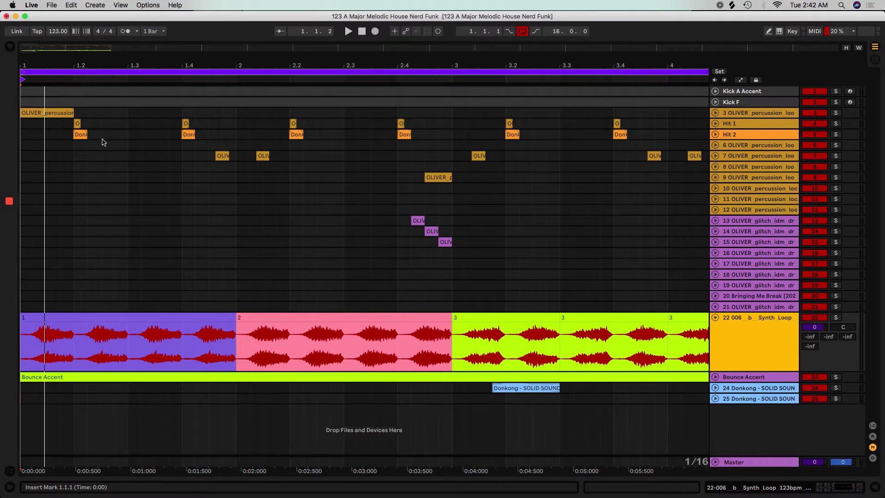
pyautogui.click(127, 333)
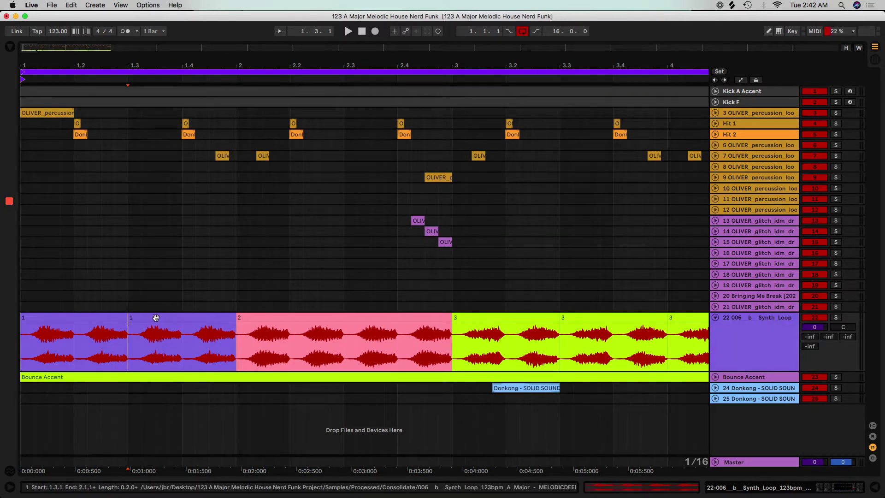
pyautogui.press('super+e')
pyautogui.press('Delete')
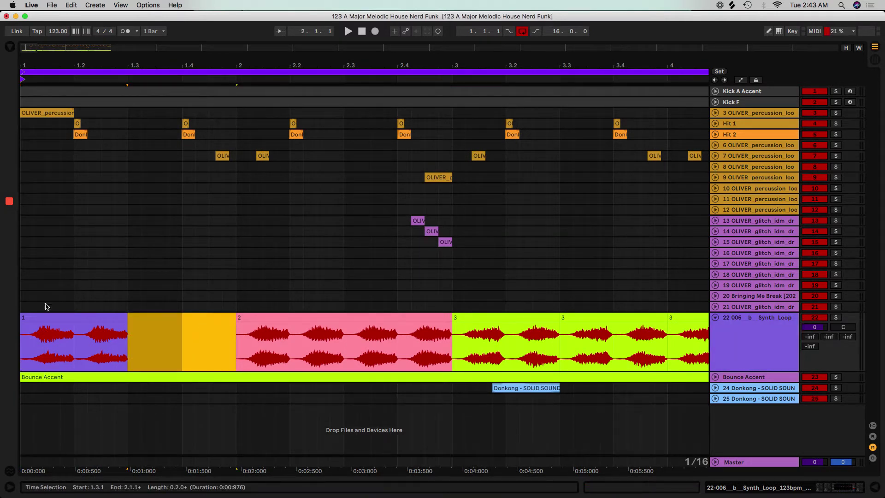
# Step: Split the remaining clip at 1.2 and duplicate its second beat to 1.3
pyautogui.moveTo(76, 337); pyautogui.dragTo(111, 316)
pyautogui.press('super+e')
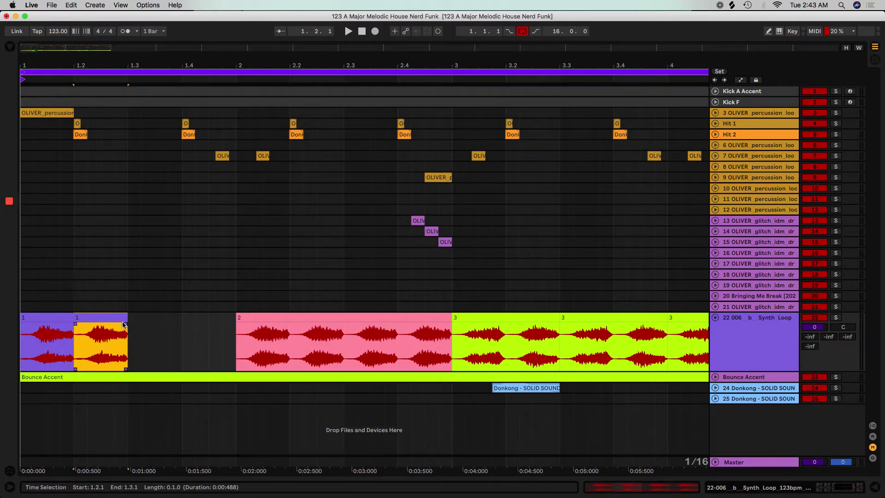
pyautogui.press('super+d')
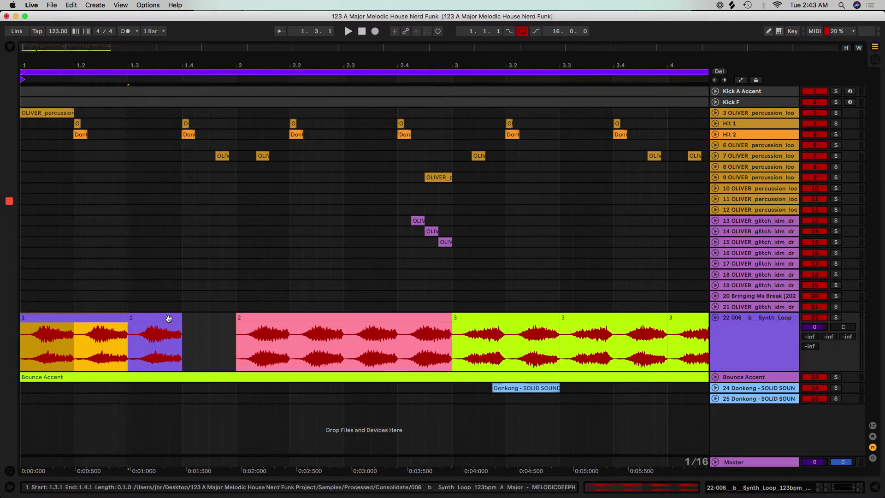
# Step: Shorten the duplicated clip at 1.3 to half a beat by moving its end marker to 1.2.3
pyautogui.click(169, 318)
pyautogui.doubleClick(145, 315)
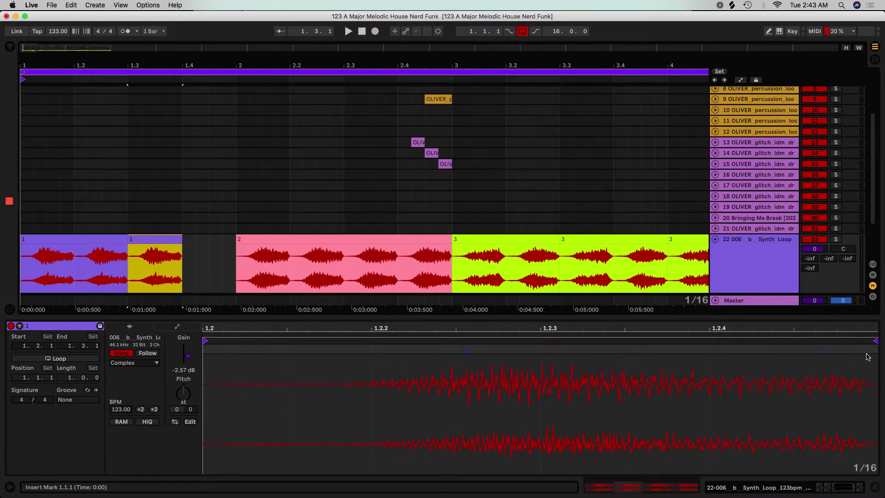
pyautogui.moveTo(875, 344); pyautogui.dragTo(568, 346)
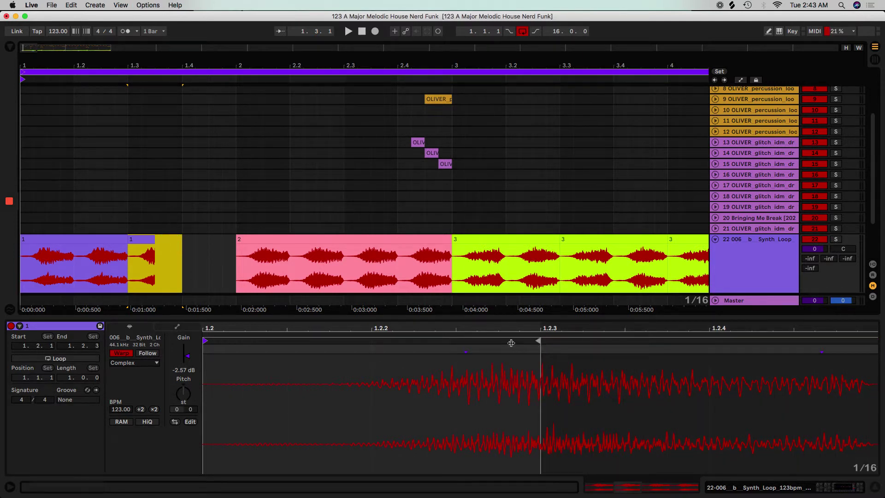
# Step: Add a very short fade-out at the end of the half-beat clip, just before 1.3.3
pyautogui.moveTo(136, 60); pyautogui.dragTo(300, 258)
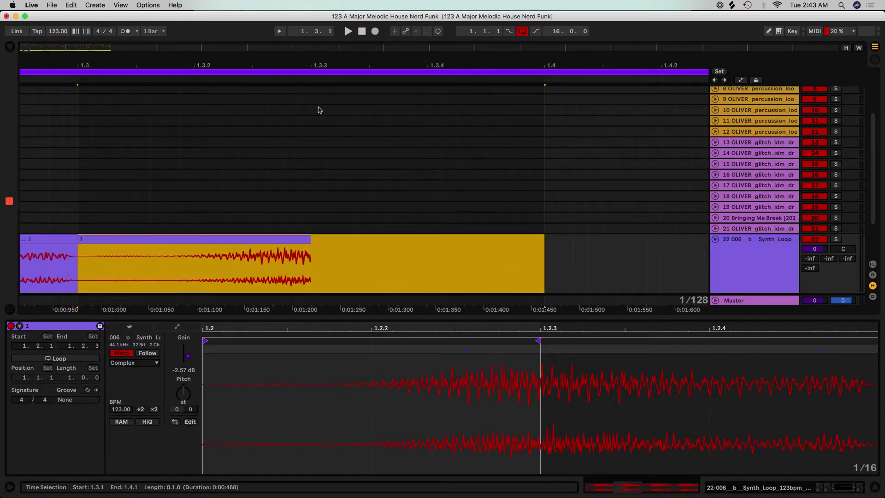
pyautogui.scroll(10, 318, 117)
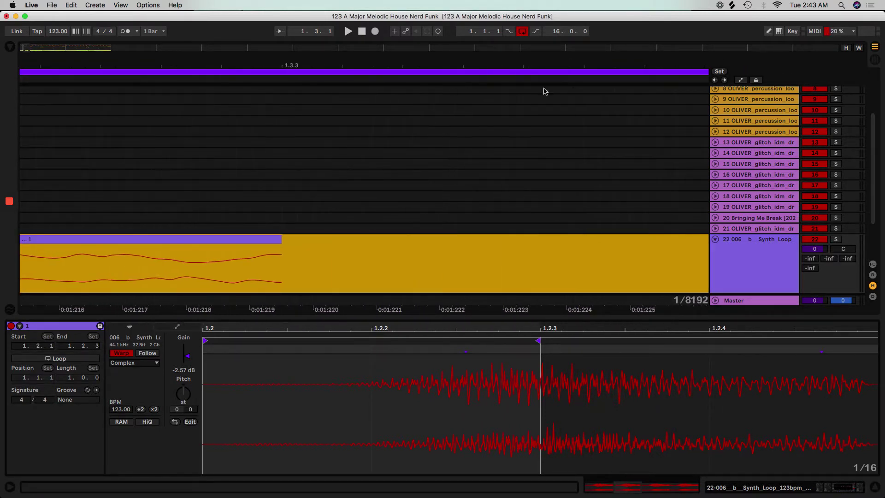
pyautogui.moveTo(281, 249); pyautogui.dragTo(210, 248)
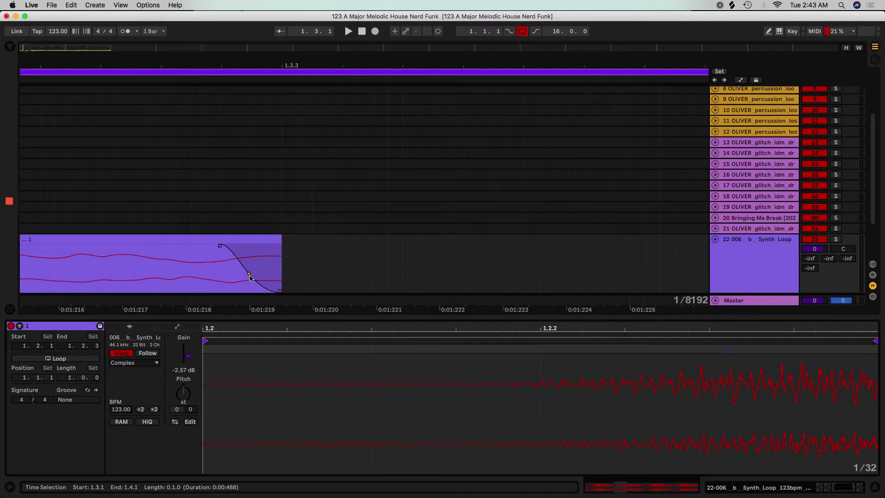
# Step: Duplicate the half-beat clip three times to fill the gap up to bar 2
pyautogui.scroll(-10, 172, 179)
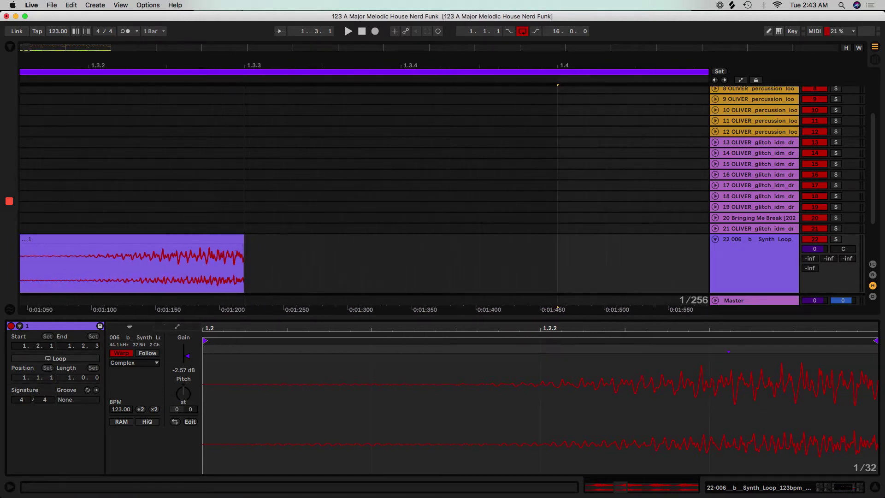
pyautogui.click(152, 239)
pyautogui.press('super+d')
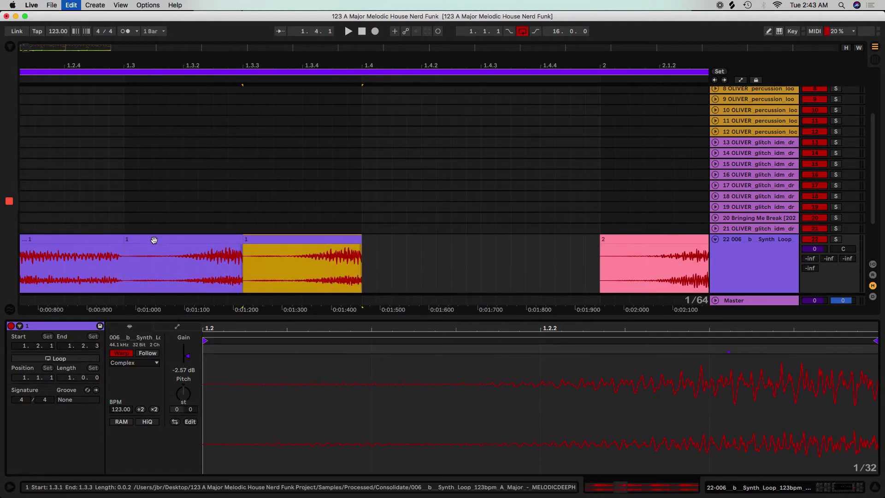
pyautogui.press('super+d')
pyautogui.press('super+d')
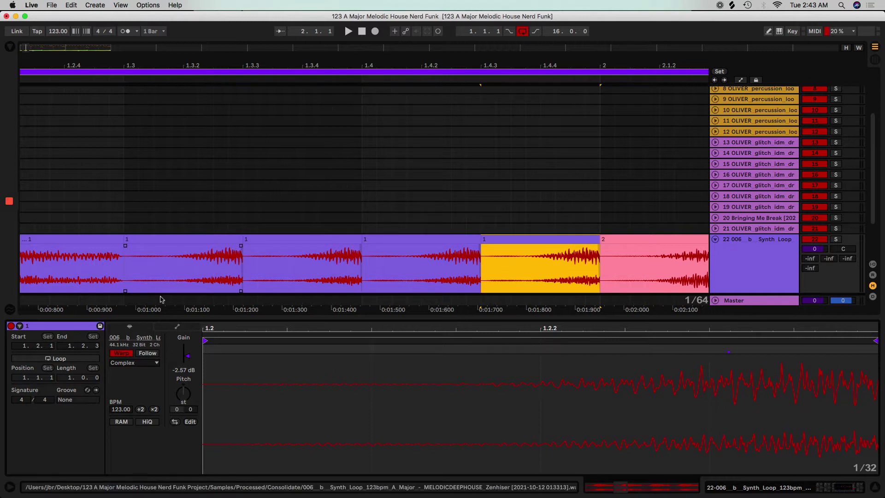
# Step: Add a short fade-in to the half-beat clip at 1.3 and duplicate it three times over the following copies
pyautogui.click(127, 249)
pyautogui.click(138, 240)
pyautogui.press('super+d')
pyautogui.press('super+d')
pyautogui.press('super+d')
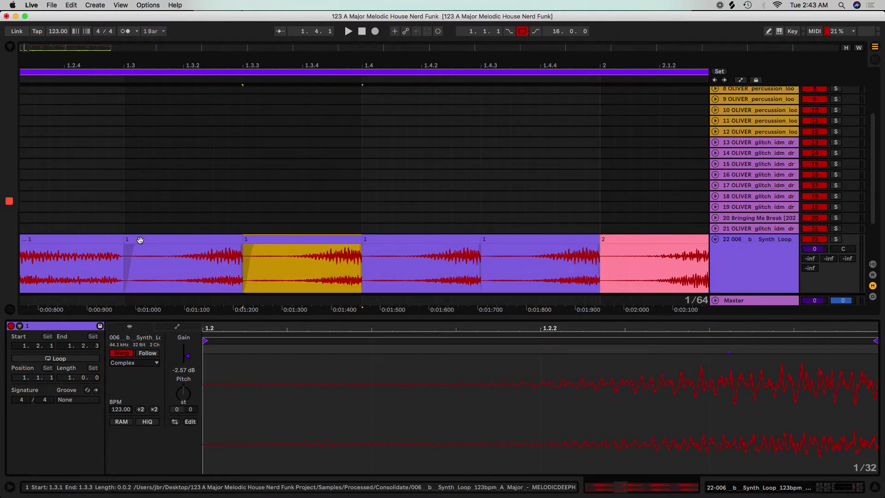
# Step: Play the arrangement from bar 1 to check the repeated half-beat synth stutter before bar 2
pyautogui.click(173, 244)
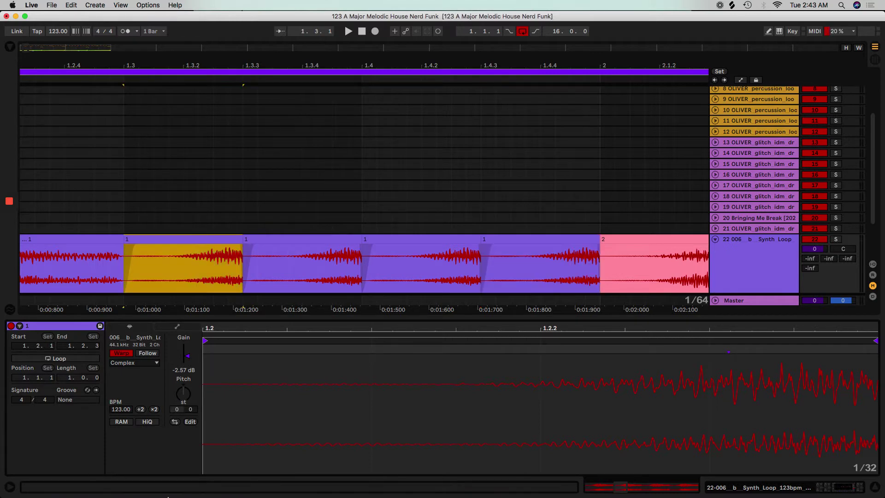
pyautogui.press('-')
pyautogui.press('-')
pyautogui.press('-')
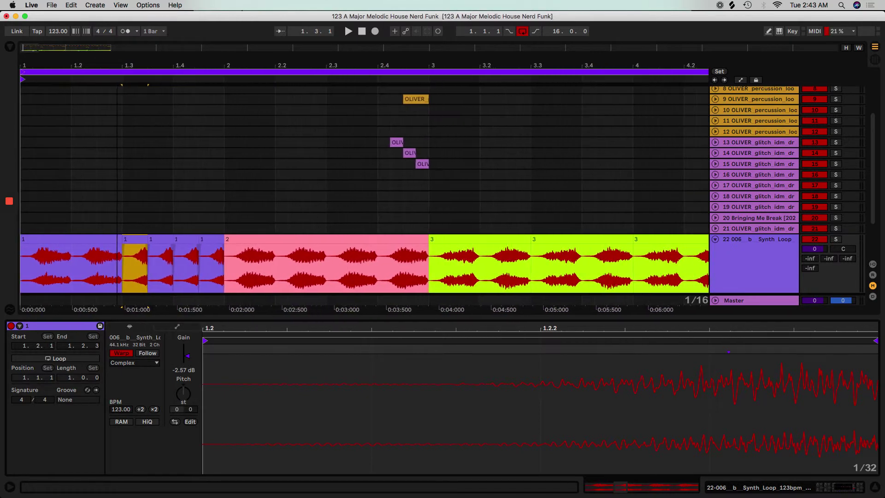
pyautogui.click(44, 243)
pyautogui.press('space')
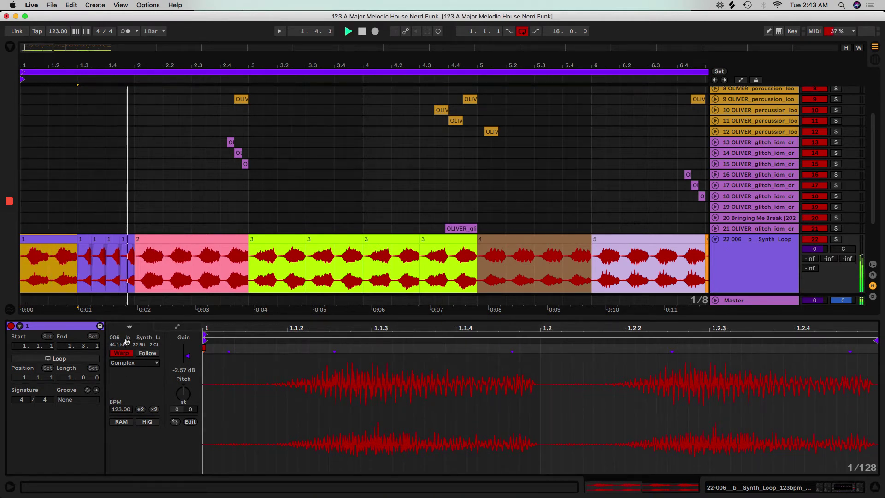
# Step: Consolidate the four half-beat synth clips between 1.3 and bar 2 into one clip and rename it 1.1
pyautogui.click(84, 249)
pyautogui.press('space')
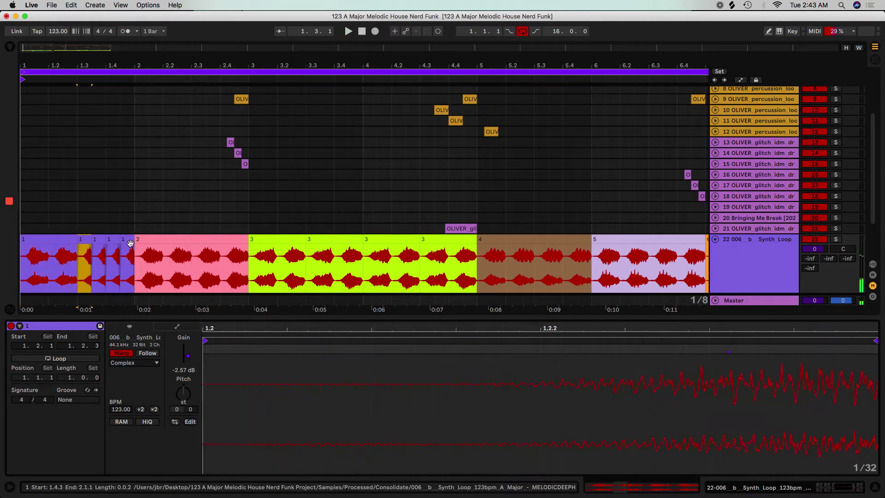
pyautogui.keyDown('shift'); pyautogui.click(130, 243); pyautogui.keyUp('shift')
pyautogui.press('super+j')
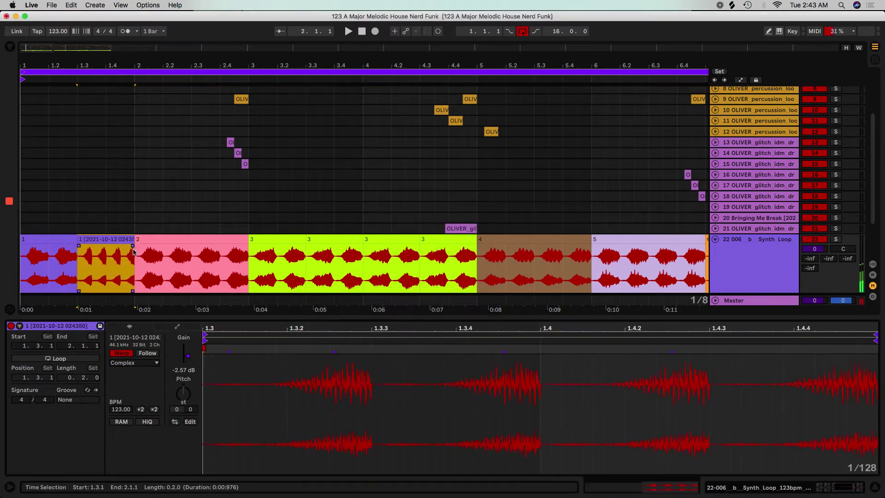
pyautogui.click(106, 250)
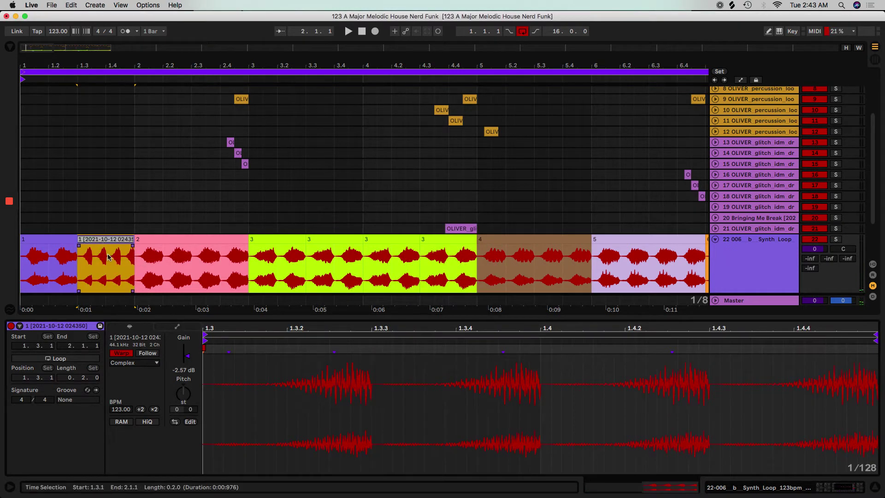
# Step: Play the arrangement from bar 1 to listen to the synth variation in context across the following bars
pyautogui.click(50, 243)
pyautogui.press('space')
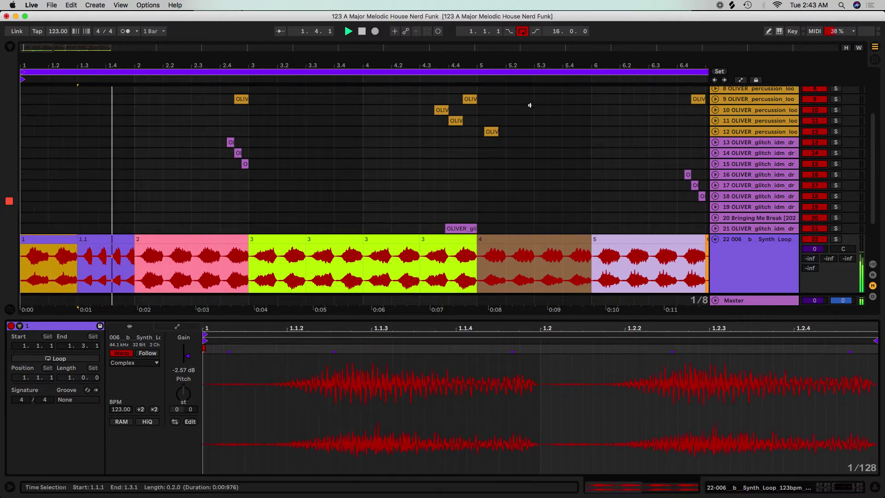
pyautogui.moveTo(341, 69); pyautogui.dragTo(323, 46)
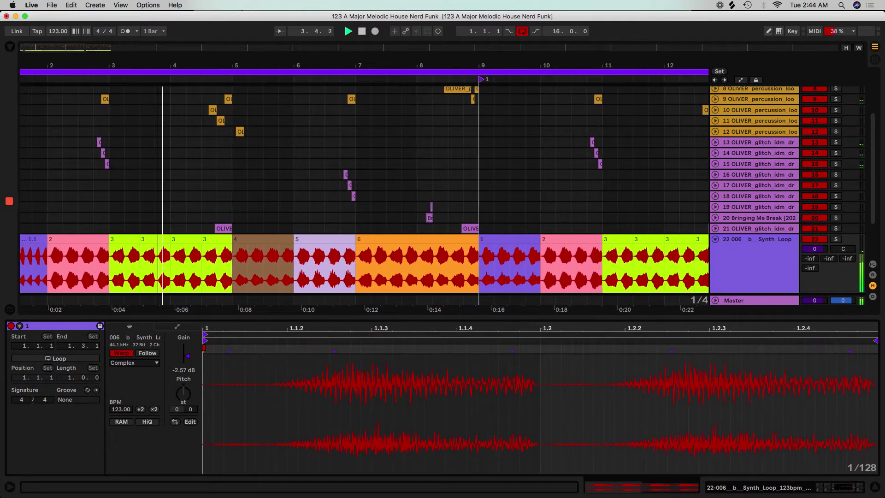
pyautogui.moveTo(144, 74); pyautogui.dragTo(144, 69)
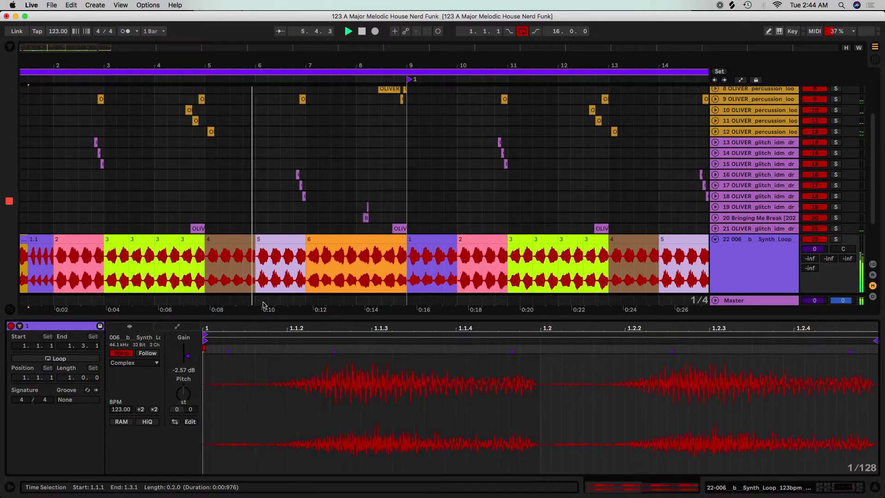
pyautogui.press('-')
pyautogui.press('-')
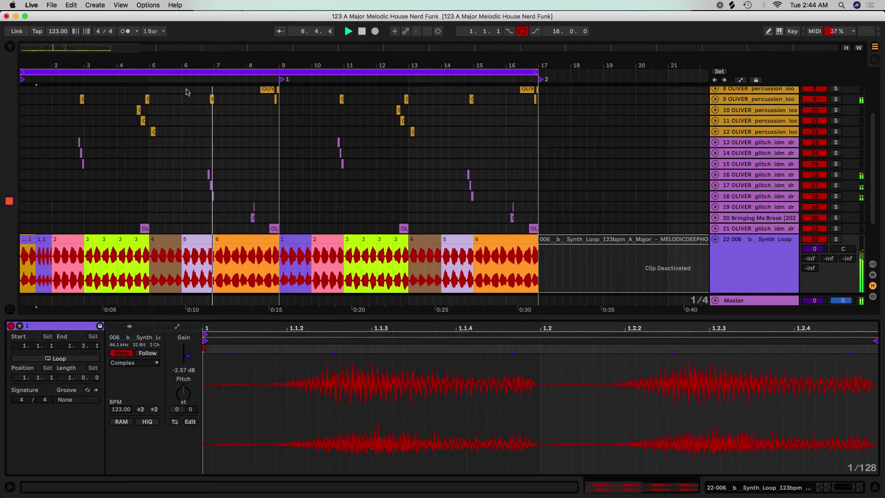
# Step: Cut synth clip 6 at bar 7 down to its first two beats and duplicate it three times up to bar 9
pyautogui.click(222, 239)
pyautogui.press('space')
pyautogui.press('super+d')
pyautogui.press('super+d')
pyautogui.press('super+d')
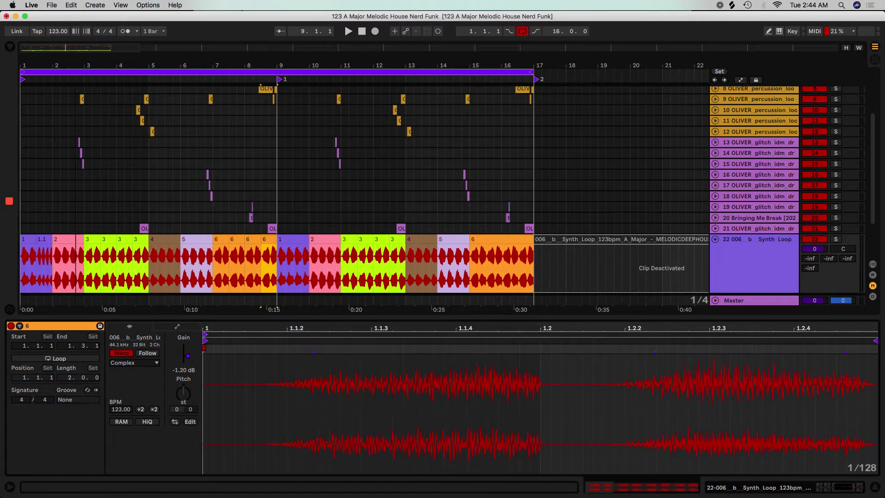
# Step: Duplicate all synth loop clips from bars 1 to 9 over the clips in bars 9 to 17
pyautogui.click(26, 239)
pyautogui.keyDown('shift'); pyautogui.click(128, 256); pyautogui.keyUp('shift')
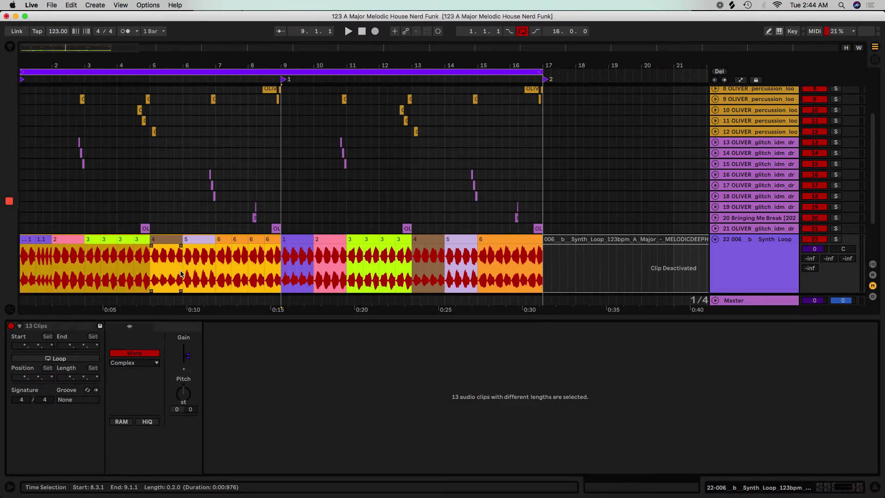
pyautogui.press('super+d')
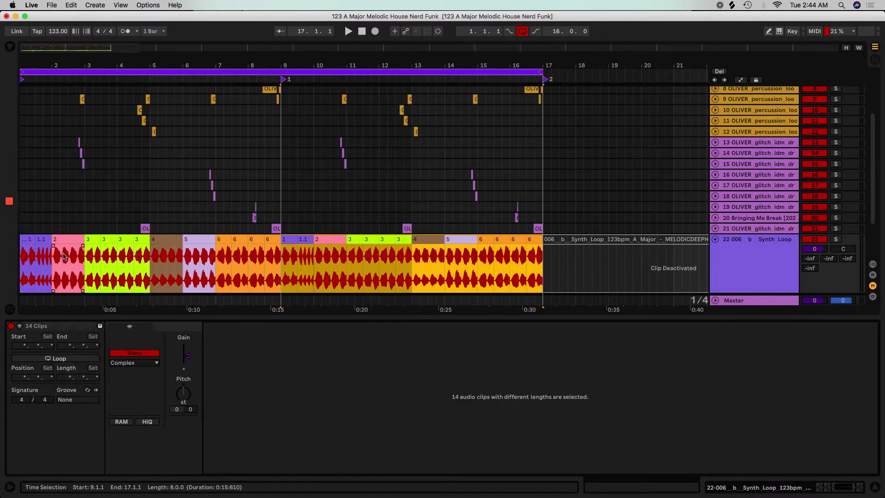
# Step: Play the arrangement from bar 1 and check the mix with Mono switched on in the master's Utility
pyautogui.click(28, 242)
pyautogui.press('space')
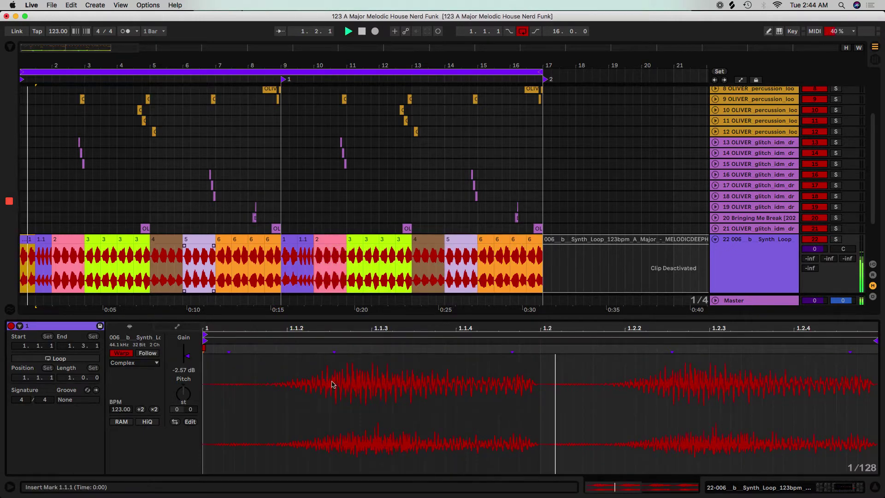
pyautogui.click(737, 301)
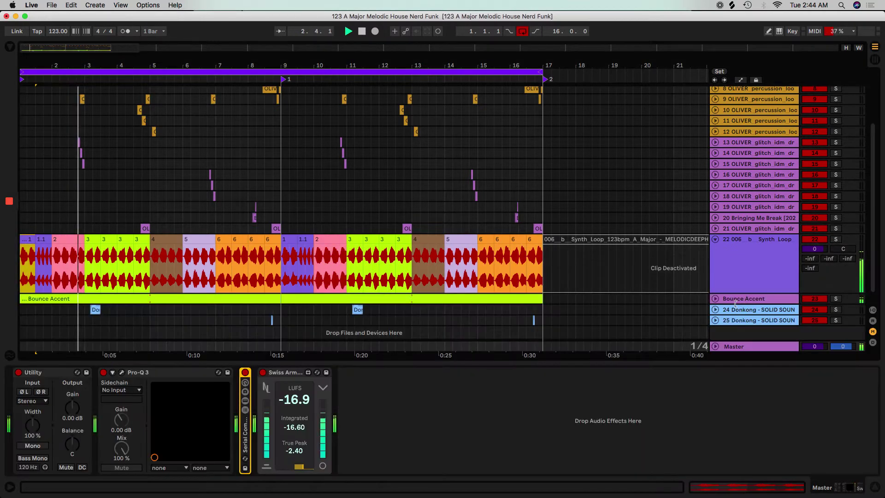
pyautogui.click(29, 448)
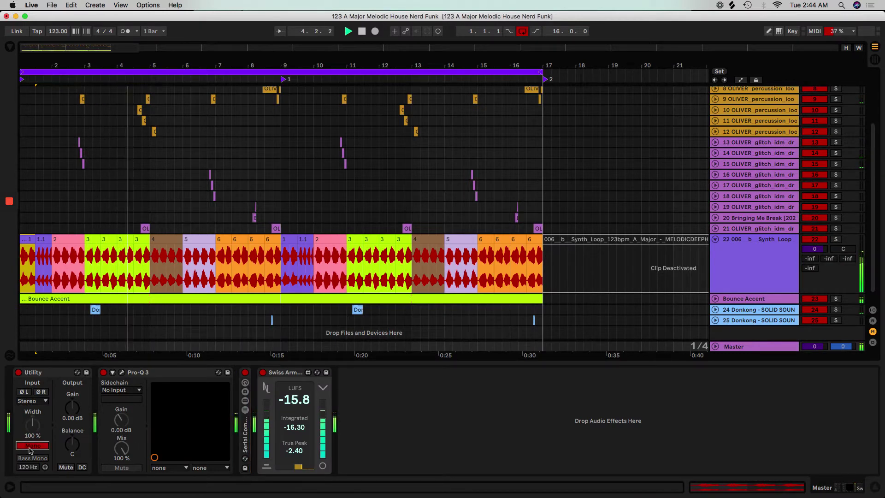
pyautogui.click(403, 364)
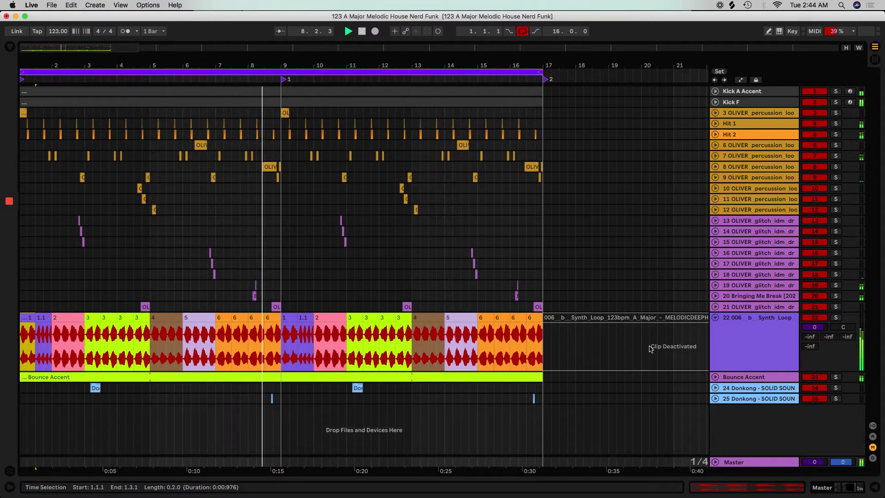
pyautogui.doubleClick(729, 339)
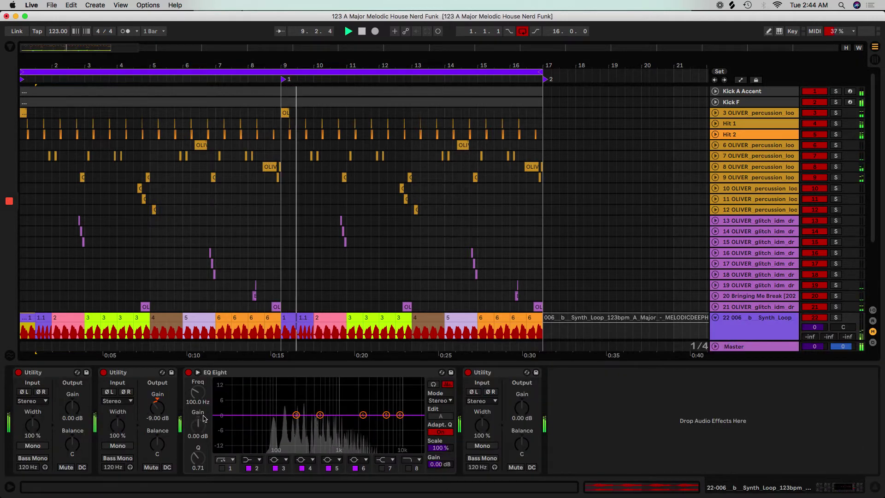
pyautogui.press('space')
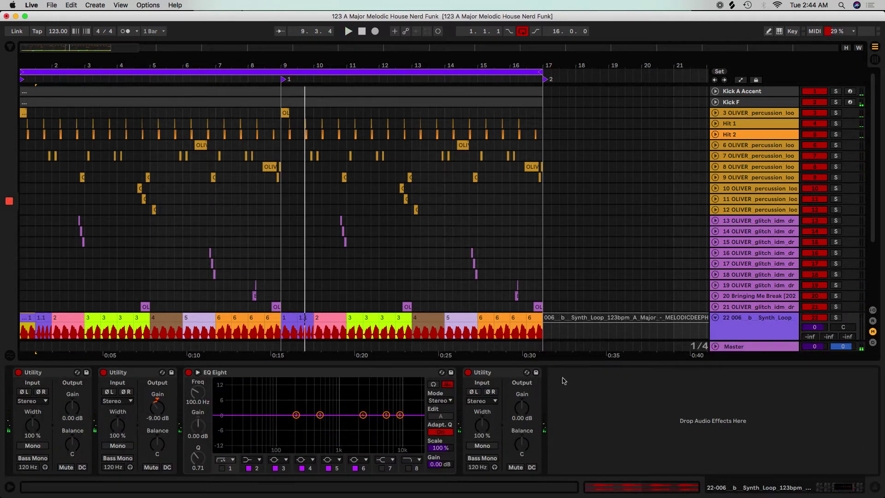
# Step: Switch Mono off in the master's Utility and inspect the Side low-cut band in the master's Pro-Q 3
pyautogui.click(11, 47)
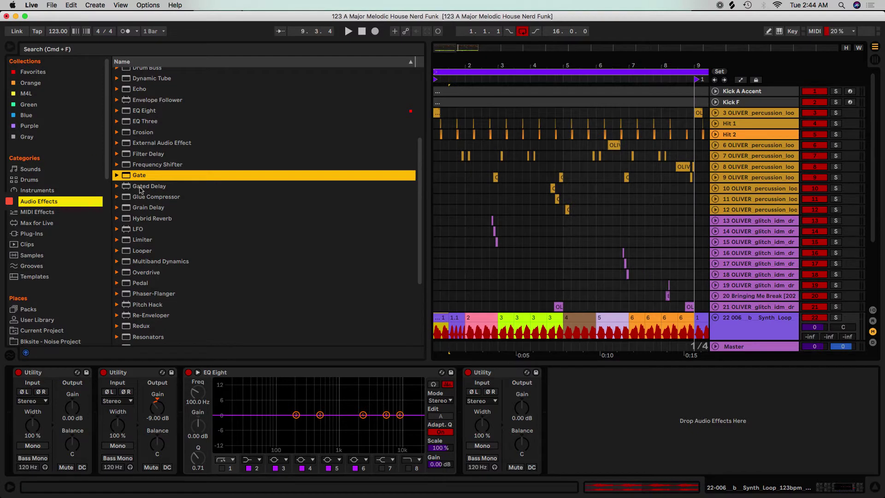
pyautogui.click(28, 234)
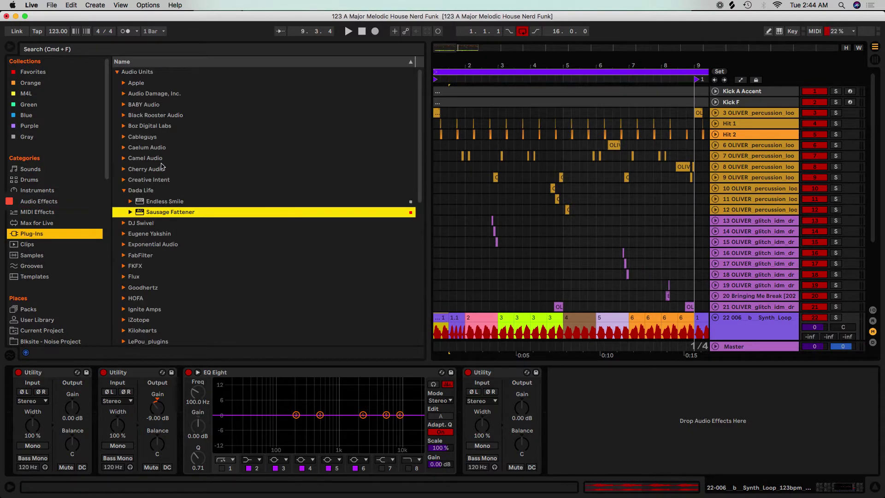
pyautogui.click(748, 346)
pyautogui.click(42, 447)
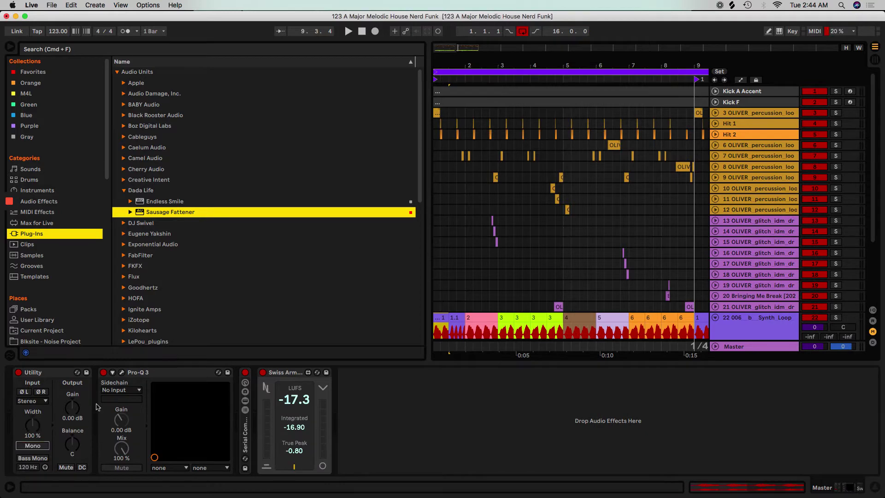
pyautogui.click(122, 373)
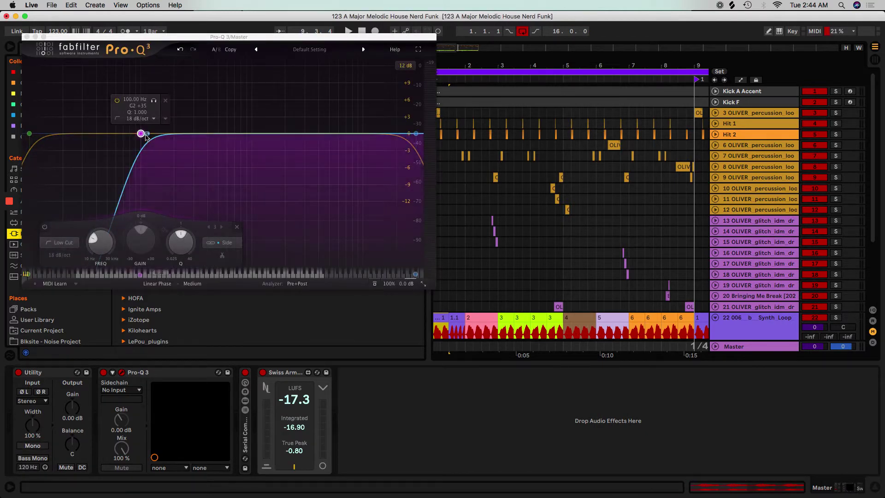
pyautogui.click(27, 37)
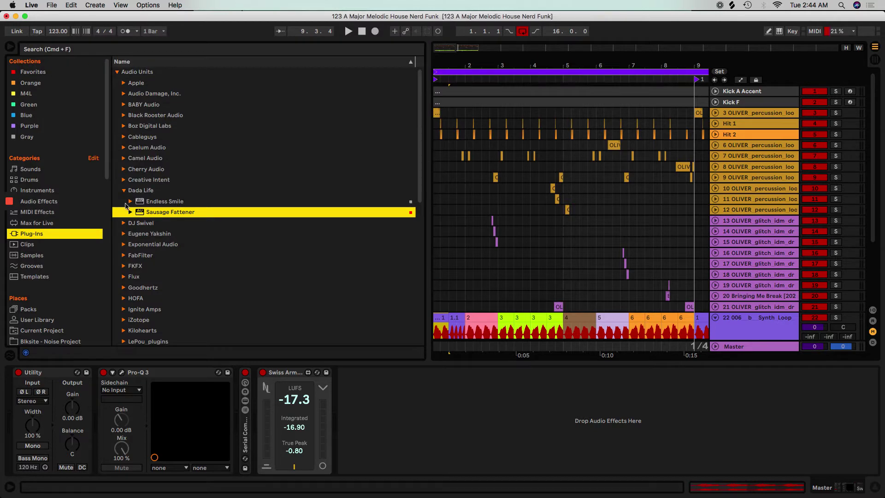
pyautogui.click(11, 46)
pyautogui.scroll(-3, 528, 302)
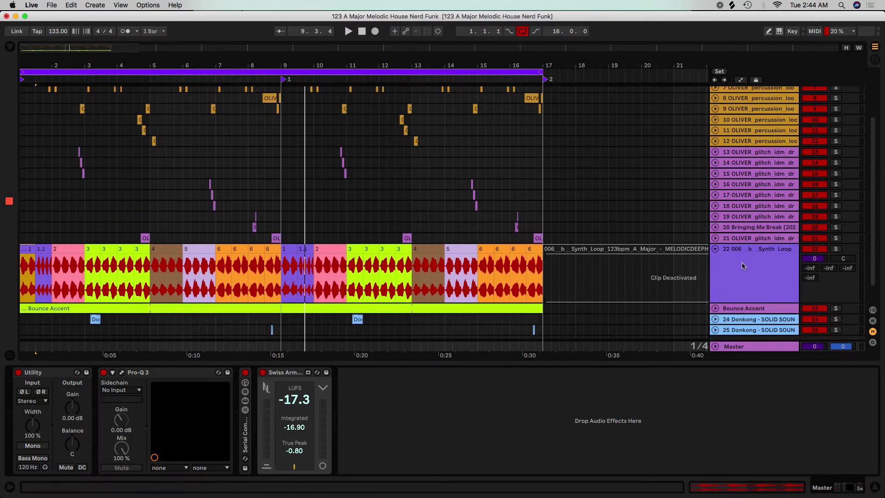
# Step: Add FabFilter Pro-Q 3 at the end of the Synth Loop track's effect chain and set its processing mode to Linear Phase
pyautogui.click(162, 308)
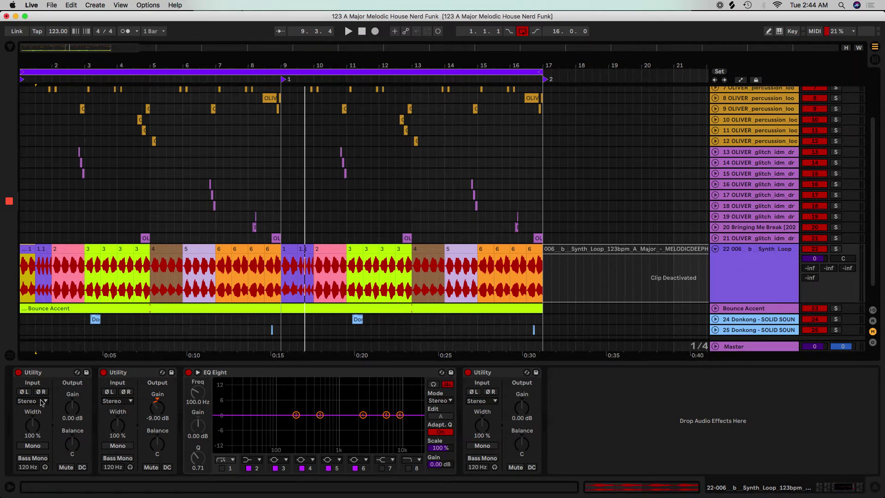
pyautogui.click(9, 48)
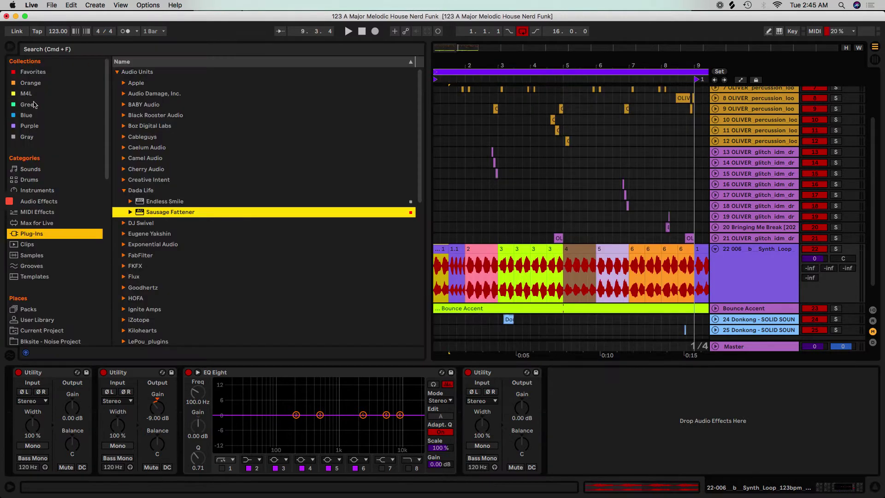
pyautogui.click(133, 255)
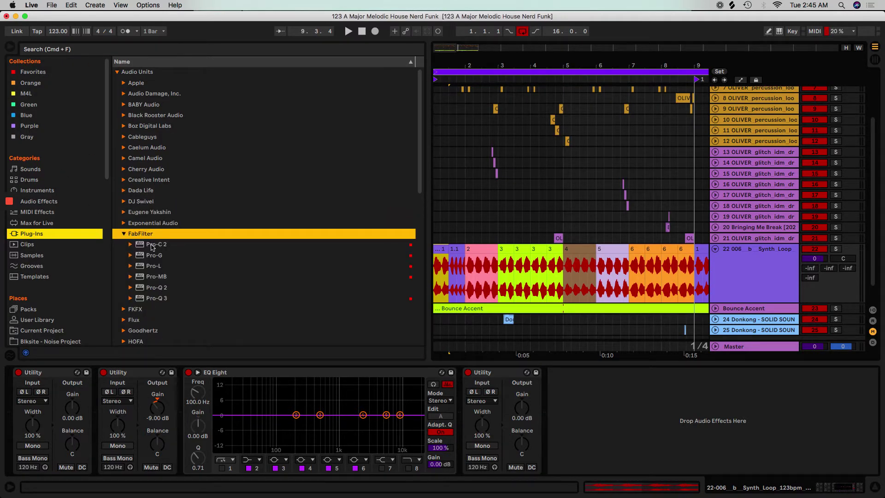
pyautogui.doubleClick(161, 297)
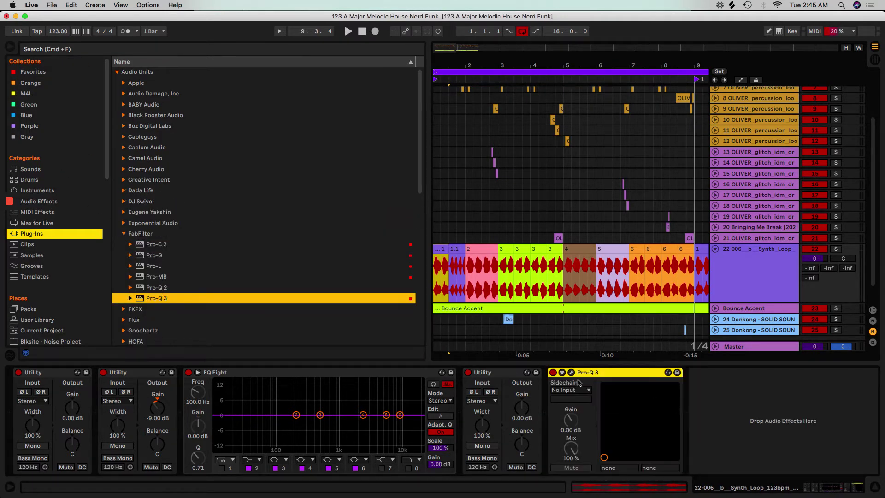
pyautogui.click(571, 373)
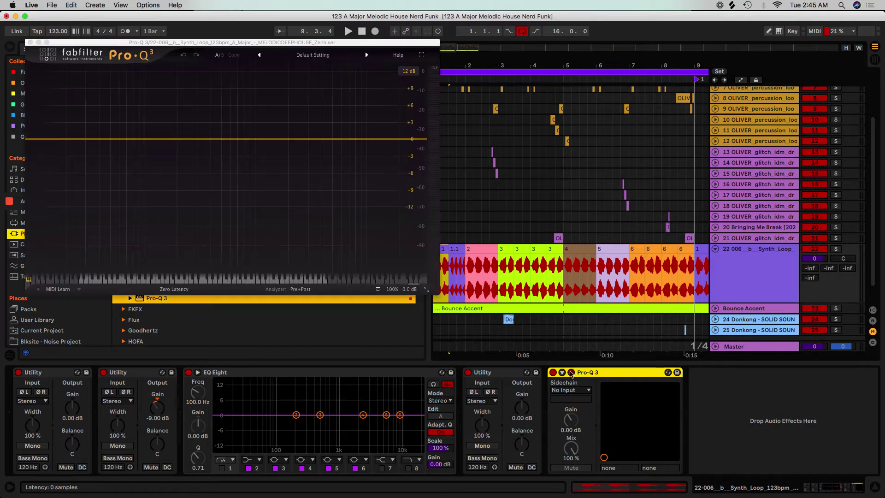
pyautogui.click(192, 289)
pyautogui.click(300, 319)
# Step: Review the master's Pro-Q 3 once more, and narrow and hide the browser
pyautogui.click(753, 349)
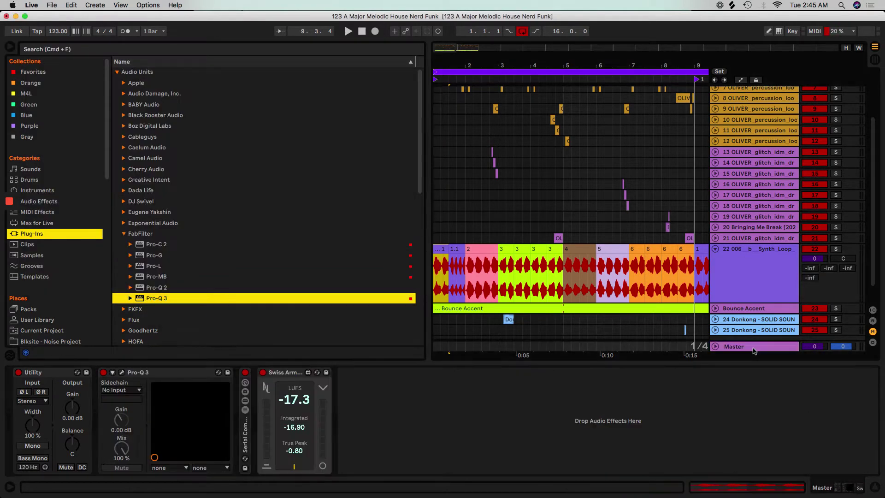
pyautogui.click(122, 372)
pyautogui.click(122, 374)
pyautogui.moveTo(428, 159); pyautogui.dragTo(204, 159)
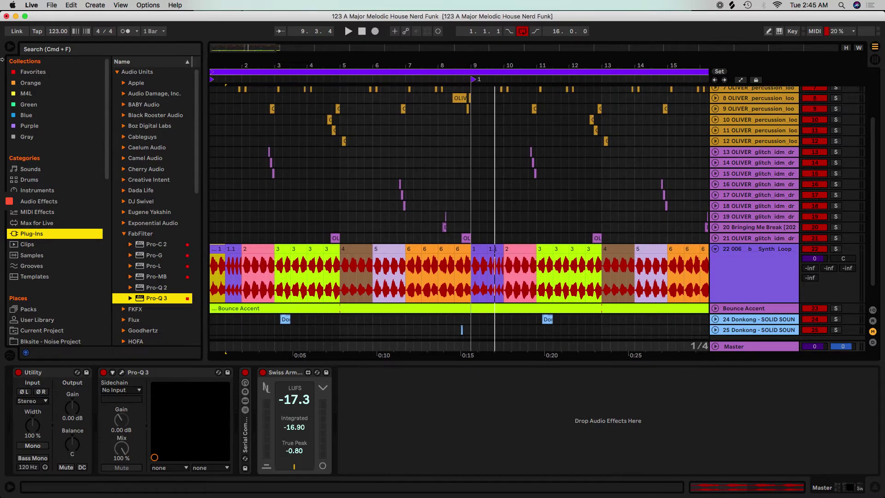
pyautogui.click(11, 47)
pyautogui.scroll(-2, 721, 234)
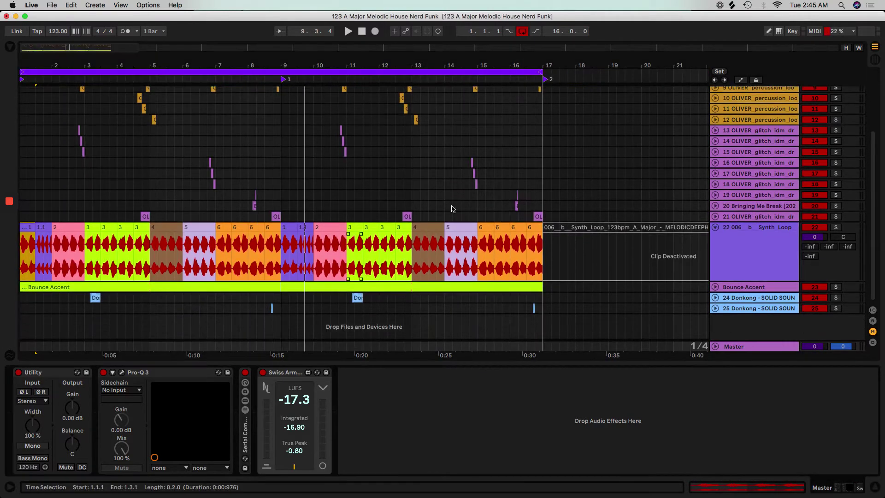
# Step: Add a low-cut band at 10 Hz with an 18 dB/oct slope in the Synth Loop track's Pro-Q 3
pyautogui.click(721, 233)
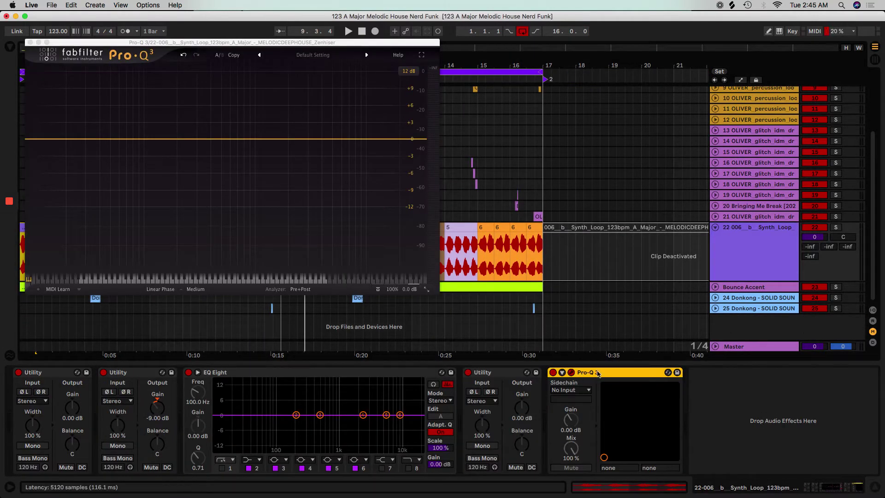
pyautogui.doubleClick(31, 139)
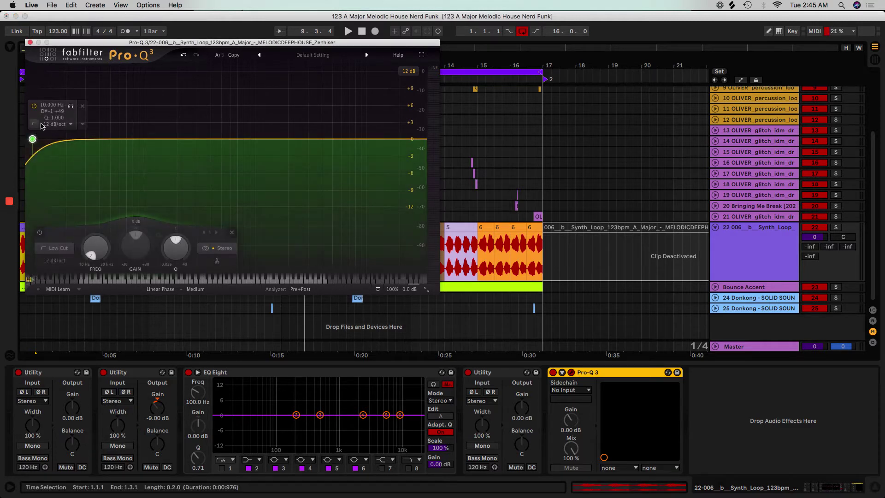
pyautogui.click(55, 126)
pyautogui.click(55, 148)
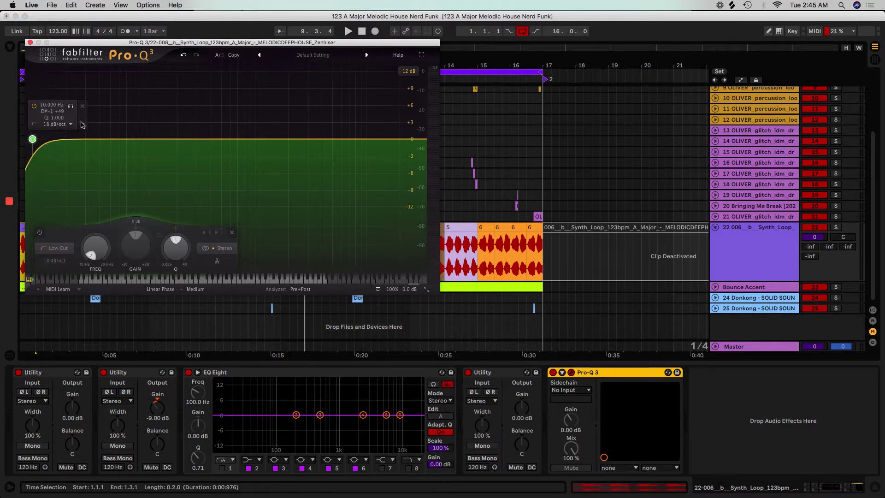
# Step: Set the low-cut band's stereo placement to Side and raise its frequency to the synth's low-end peak during playback
pyautogui.click(83, 124)
pyautogui.click(185, 196)
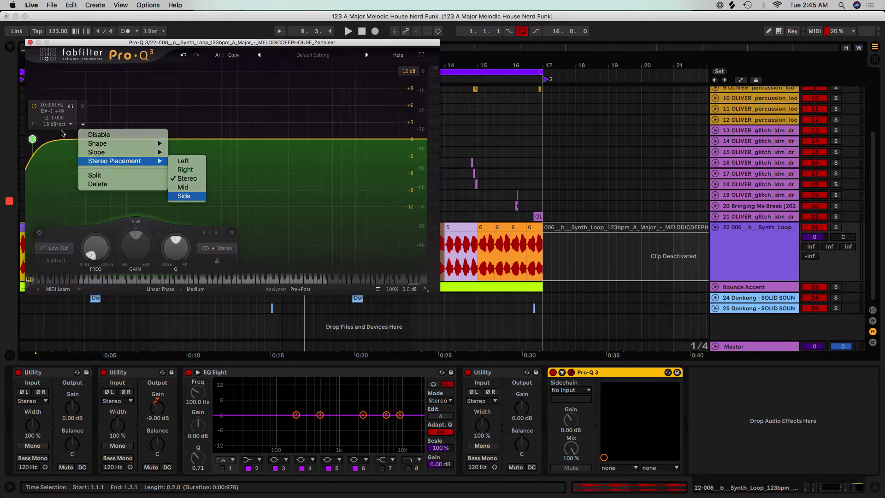
pyautogui.press('space')
pyautogui.moveTo(95, 248); pyautogui.dragTo(104, 210)
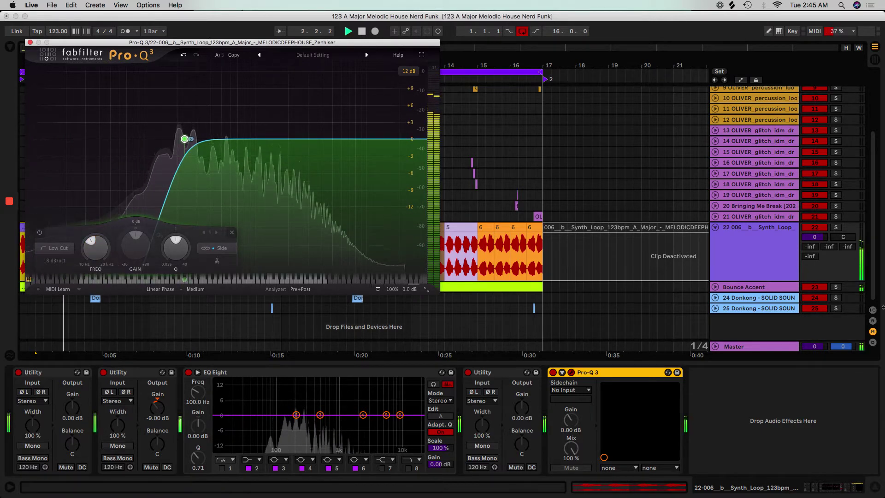
# Step: Switch the first Utility on the Master track to Mono, and return to the Synth Loop track's Pro-Q 3
pyautogui.click(737, 346)
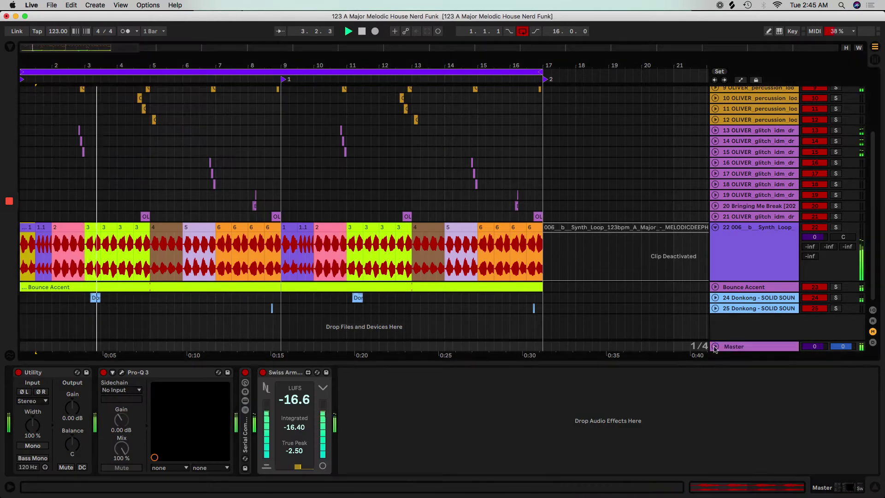
pyautogui.click(32, 445)
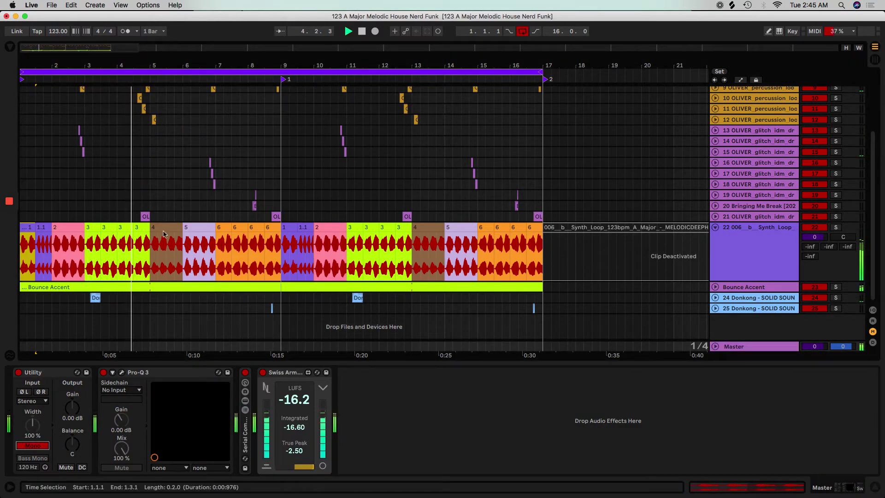
pyautogui.click(277, 251)
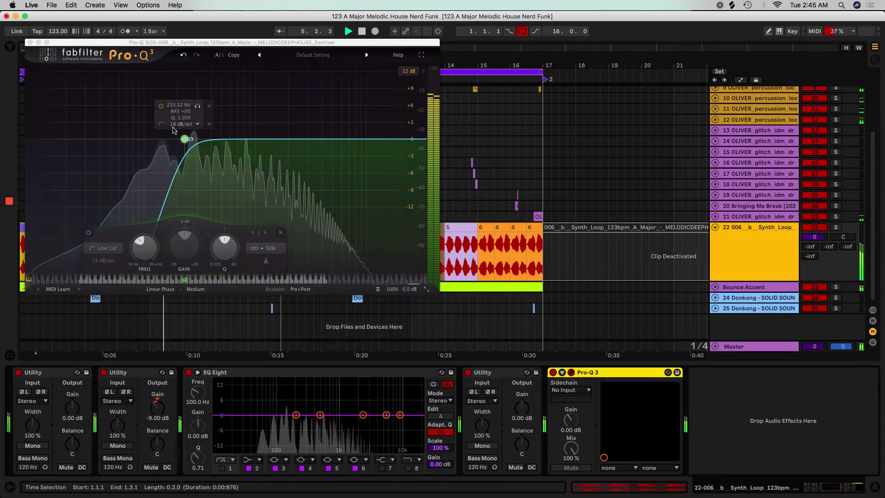
# Step: Change the Synth Loop's low-cut band to Stereo placement at about 72 Hz during playback, and close the Pro-Q 3 window
pyautogui.moveTo(150, 243); pyautogui.dragTo(182, 271)
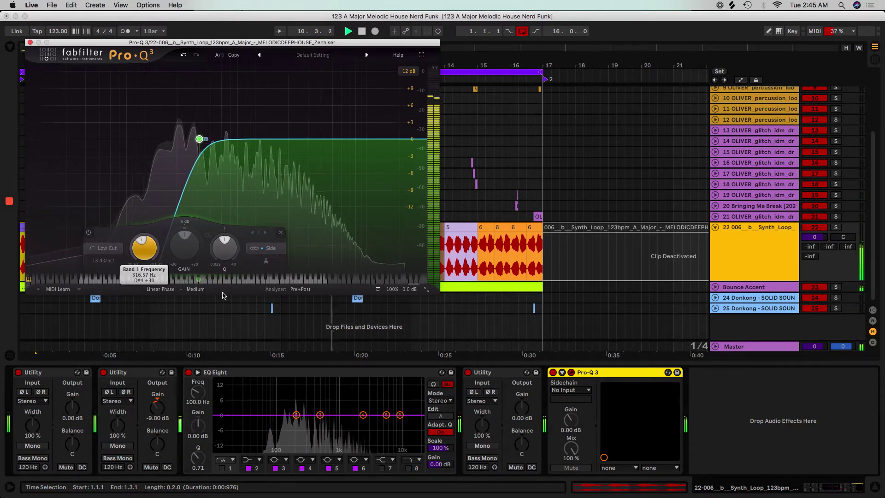
pyautogui.moveTo(223, 294); pyautogui.dragTo(221, 291)
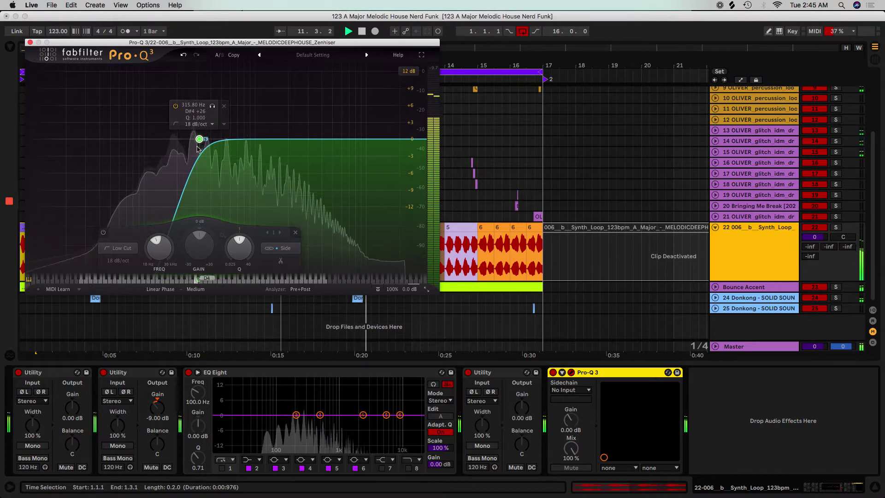
pyautogui.moveTo(201, 144); pyautogui.dragTo(143, 145)
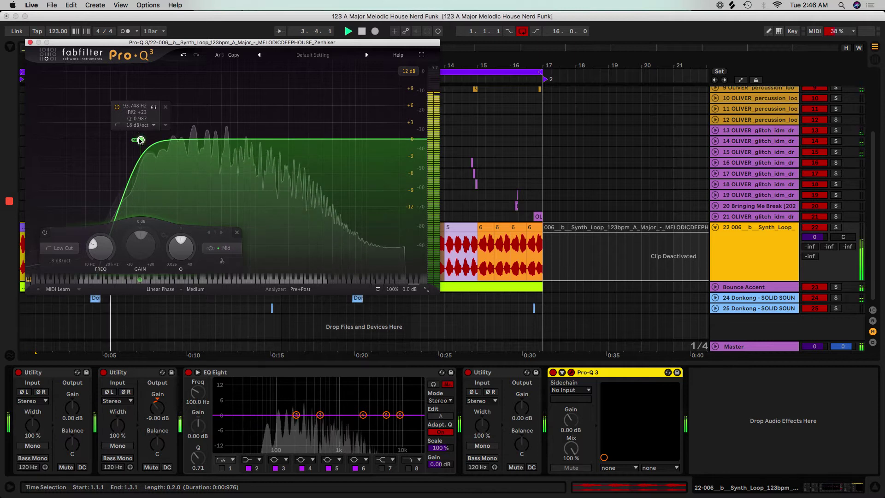
pyautogui.moveTo(140, 141); pyautogui.dragTo(133, 141)
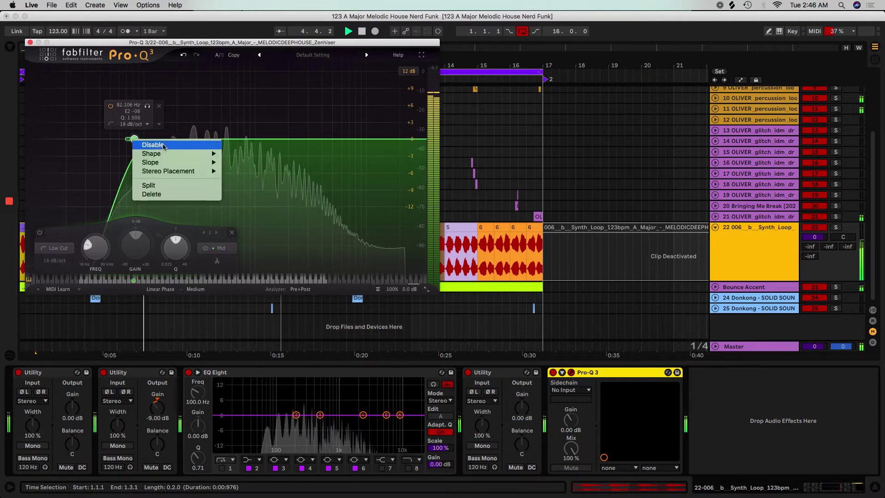
pyautogui.click(241, 189)
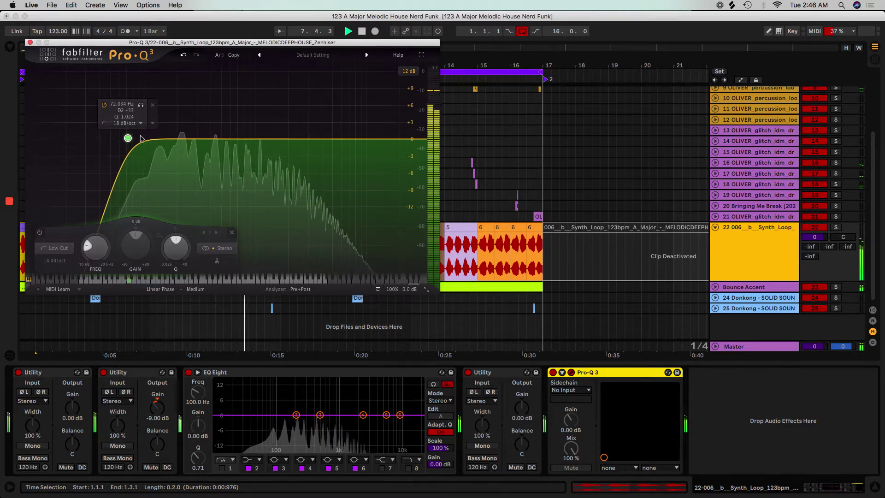
pyautogui.click(30, 41)
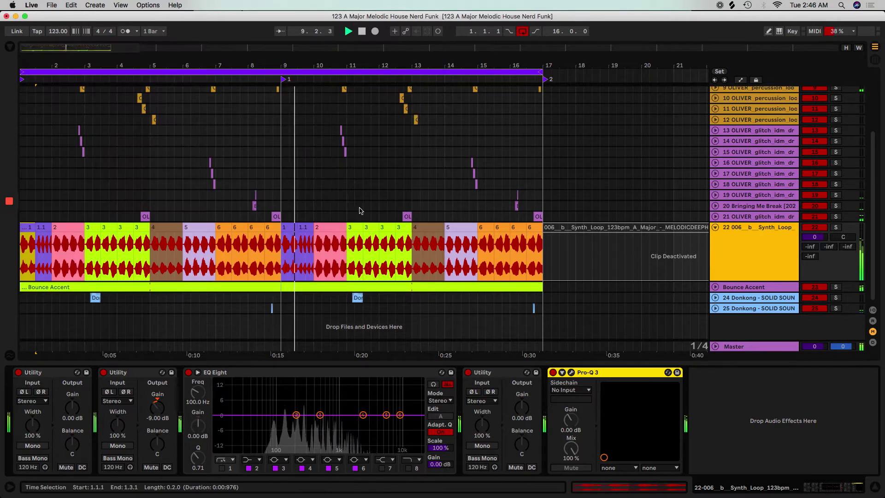
# Step: Set the second Utility's output gain on the Synth Loop track to -6 dB, play the arrangement to check it, and hide the device view
pyautogui.click(767, 251)
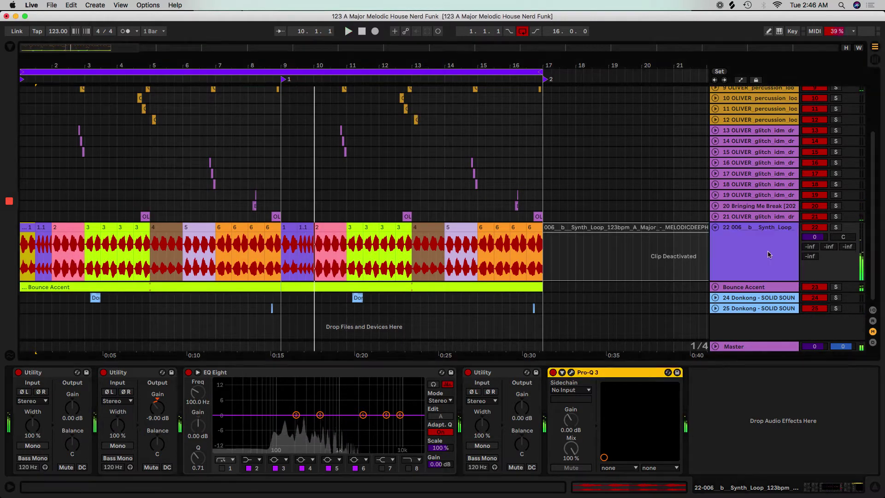
pyautogui.click(152, 418)
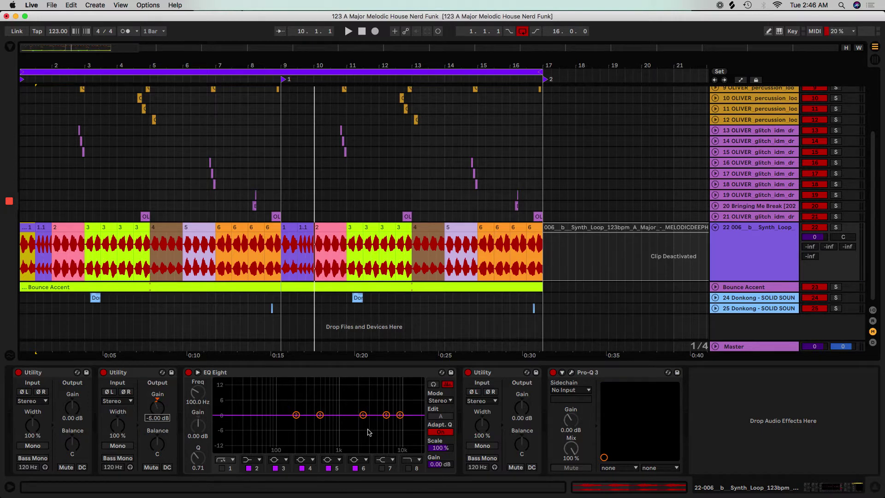
pyautogui.click(201, 315)
pyautogui.press('space')
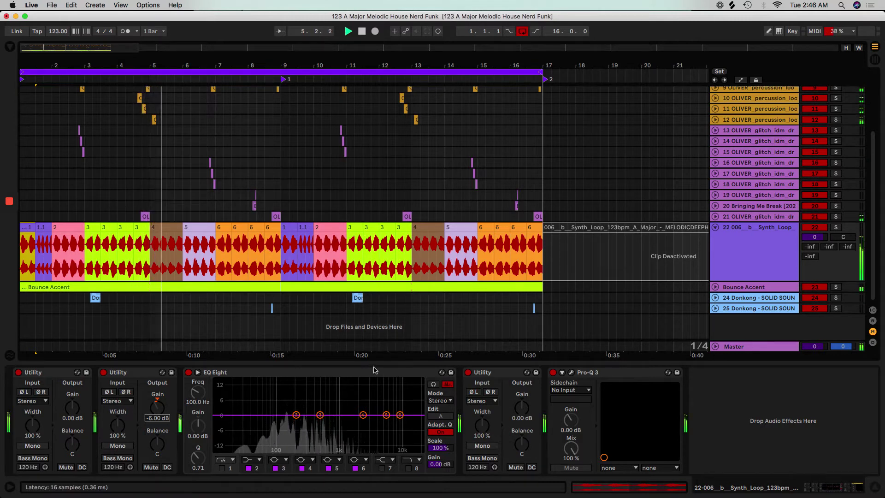
pyautogui.press('super+alt+l')
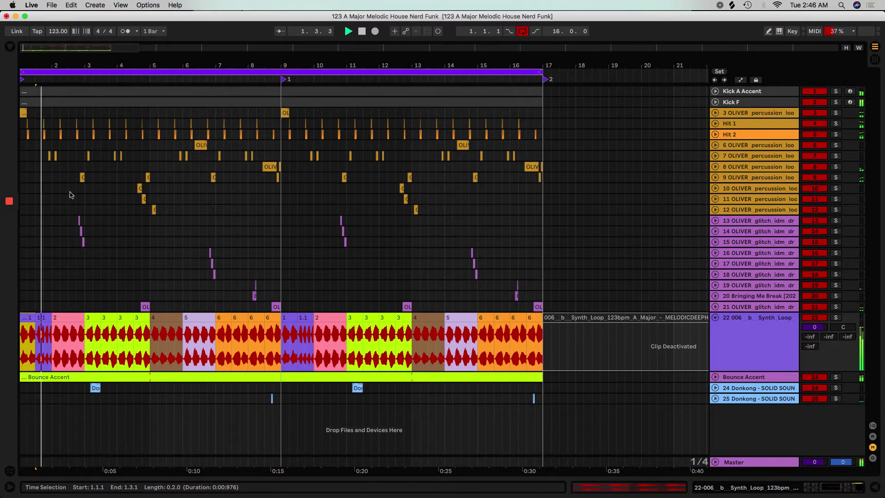
pyautogui.press('space')
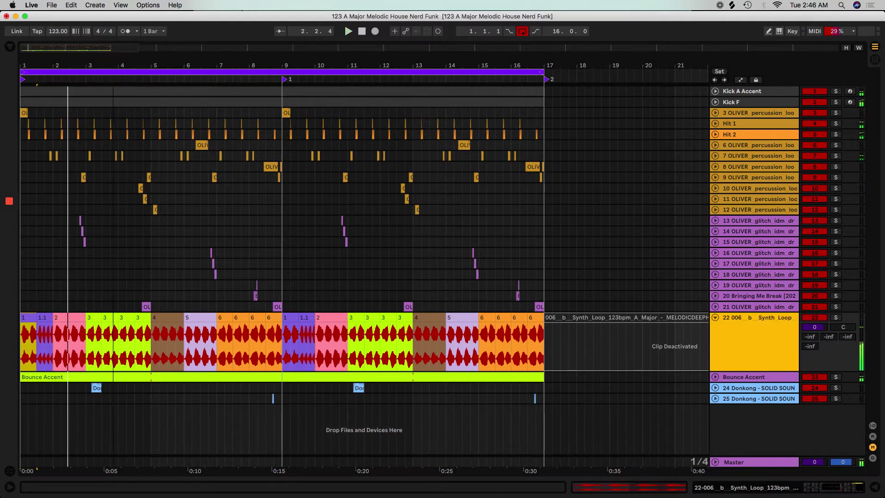
# Step: Solo and audition percussion track 6 around bar 6, and rename it Fill Transition
pyautogui.press('-')
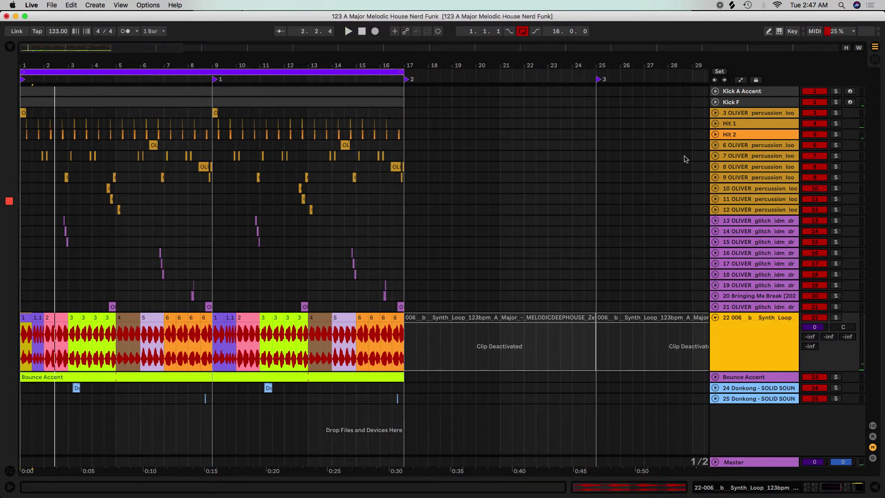
pyautogui.scroll(5, 142, 160)
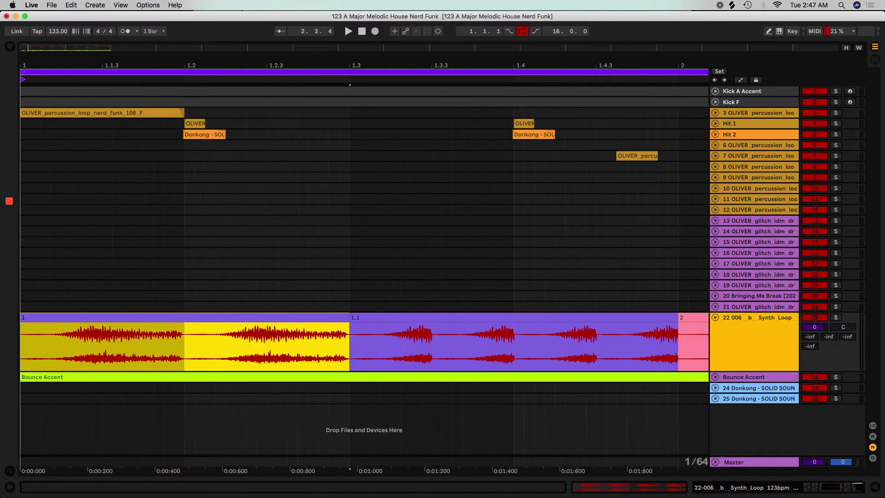
pyautogui.click(133, 156)
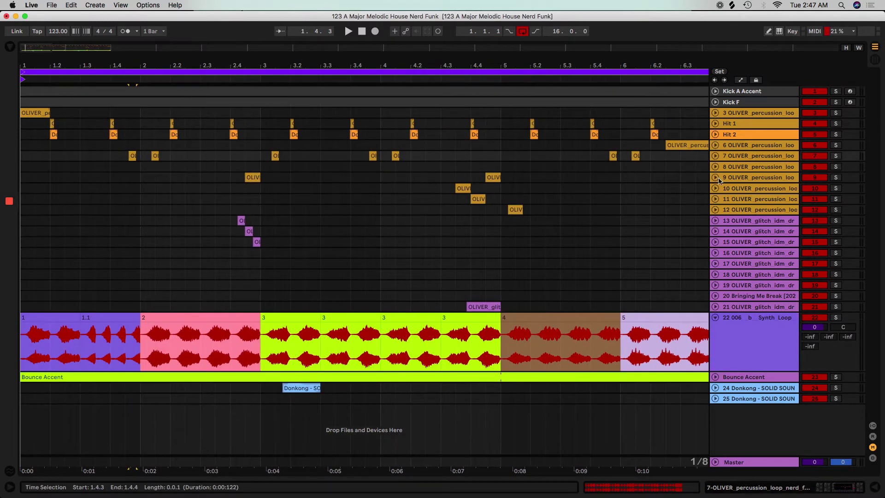
pyautogui.click(835, 145)
pyautogui.click(665, 66)
pyautogui.press('space')
pyautogui.scroll(-6, 638, 111)
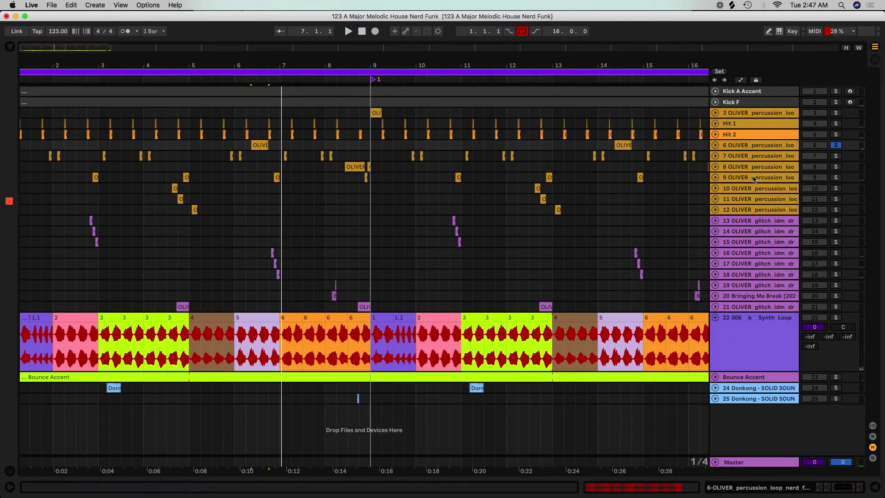
pyautogui.doubleClick(775, 147)
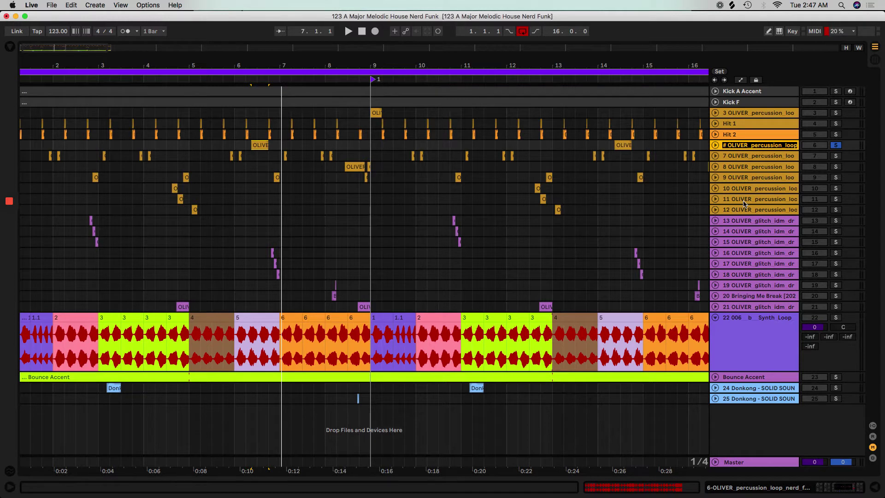
pyautogui.write('Fill Tr')
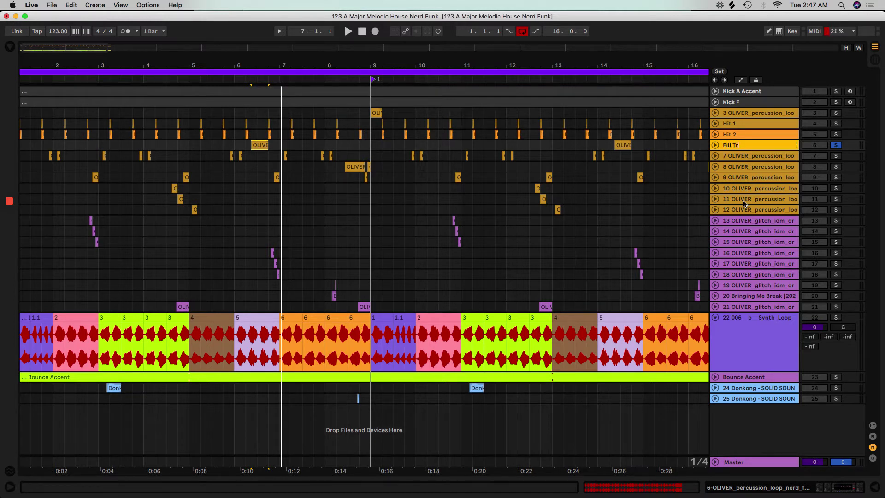
pyautogui.write('ansition')
pyautogui.press('Return')
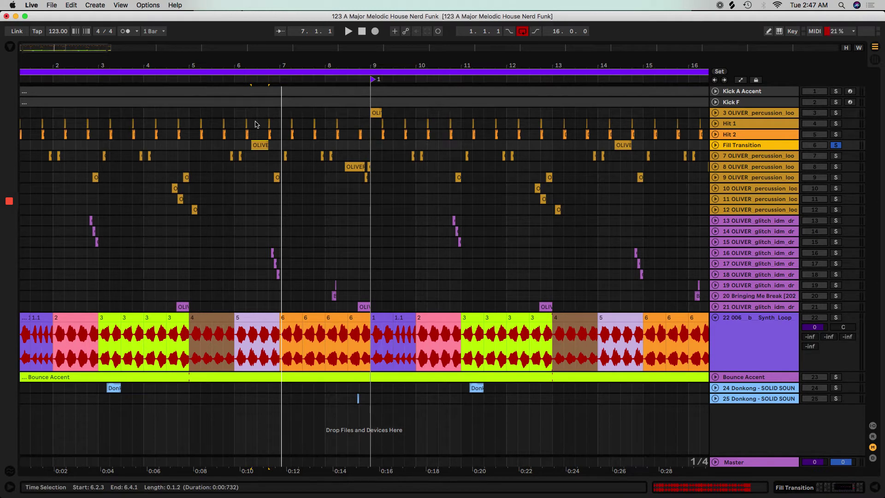
# Step: Solo and audition percussion track 7 from the start of the arrangement, and rename it Rick
pyautogui.click(256, 125)
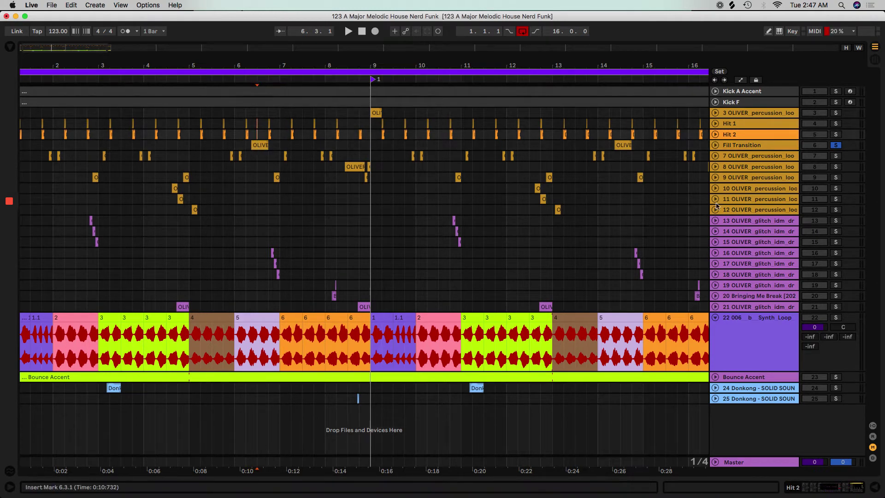
pyautogui.press('Home')
pyautogui.press('space')
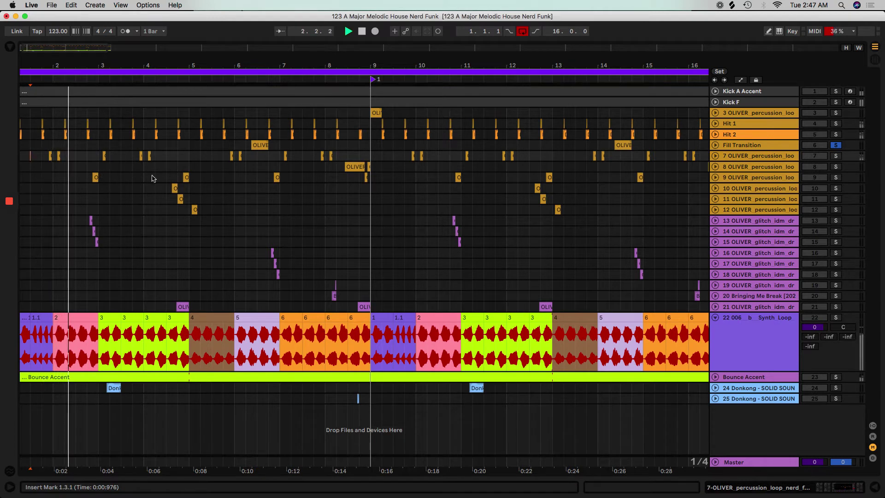
pyautogui.click(835, 156)
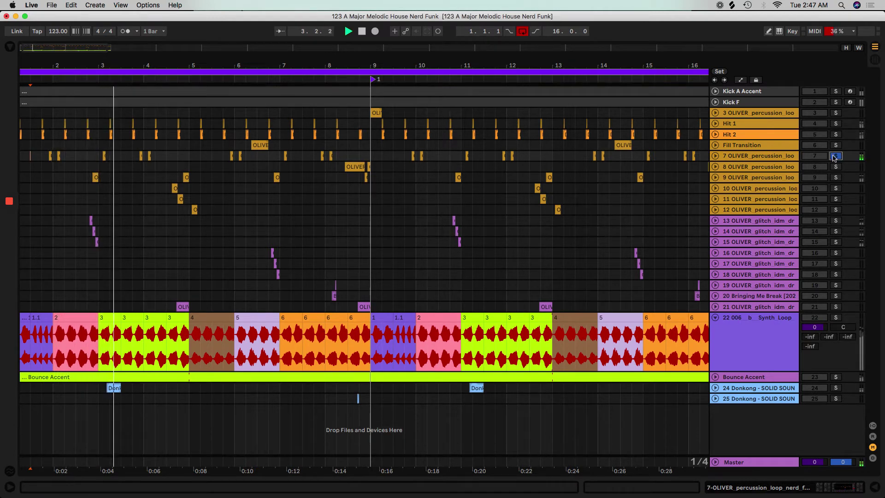
pyautogui.press('space')
pyautogui.press('super+r')
pyautogui.write('Rick')
pyautogui.press('Return')
# Step: Rename percussion track 8 as Big Fill 1
pyautogui.click(783, 167)
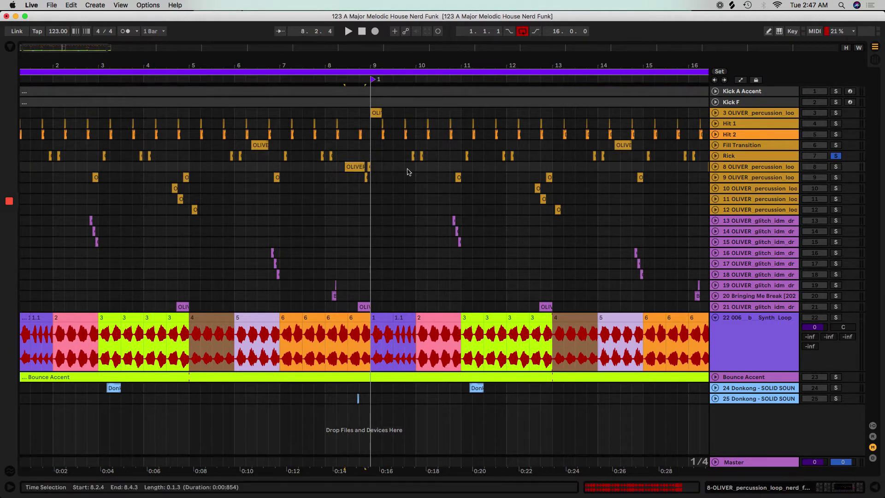
pyautogui.press('super+r')
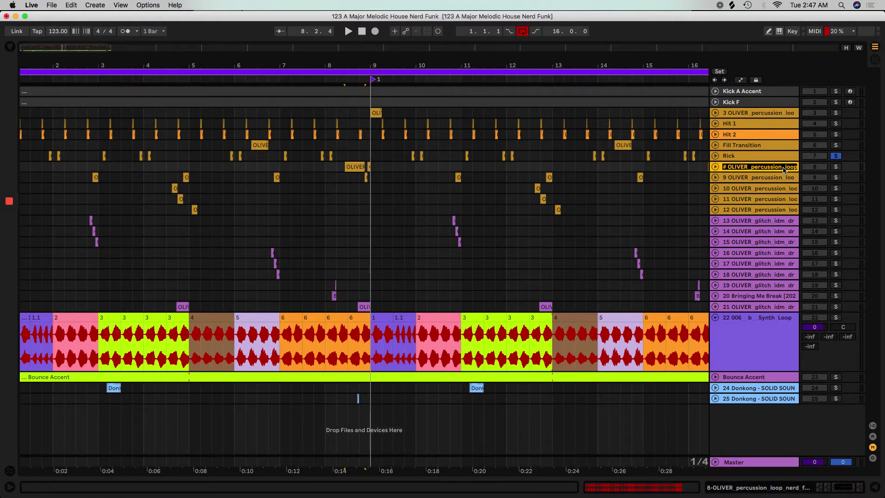
pyautogui.write('Big Fill 1')
pyautogui.press('Return')
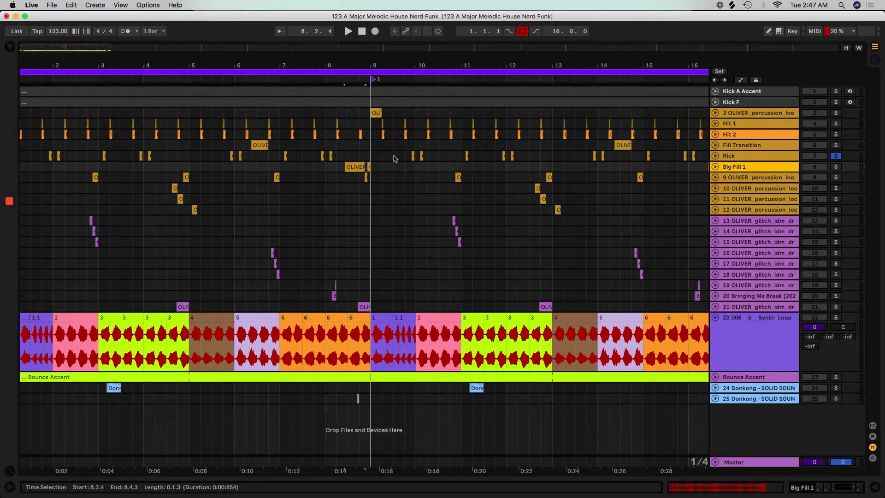
# Step: Solo and audition percussion track 9 from its clip before bar 7, and rename the track Double Perc
pyautogui.click(277, 176)
pyautogui.press('space')
pyautogui.press('super+r')
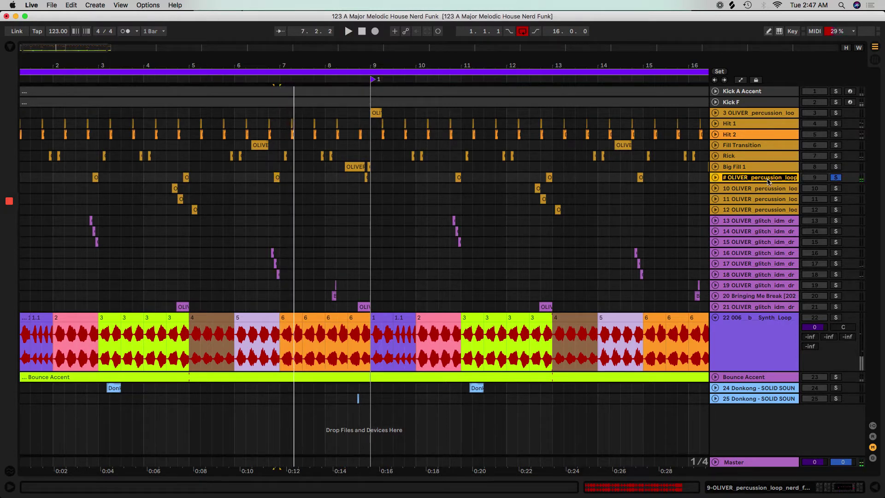
pyautogui.write('Doubl')
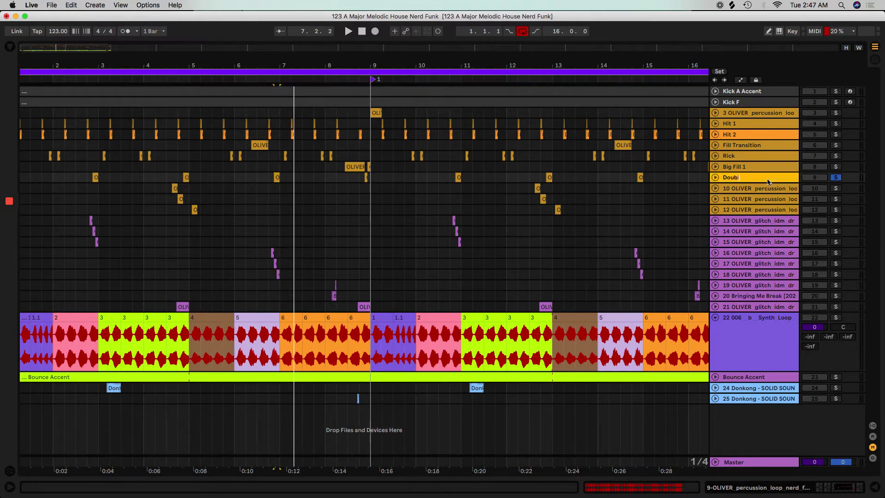
pyautogui.write('e Perc')
pyautogui.press('Return')
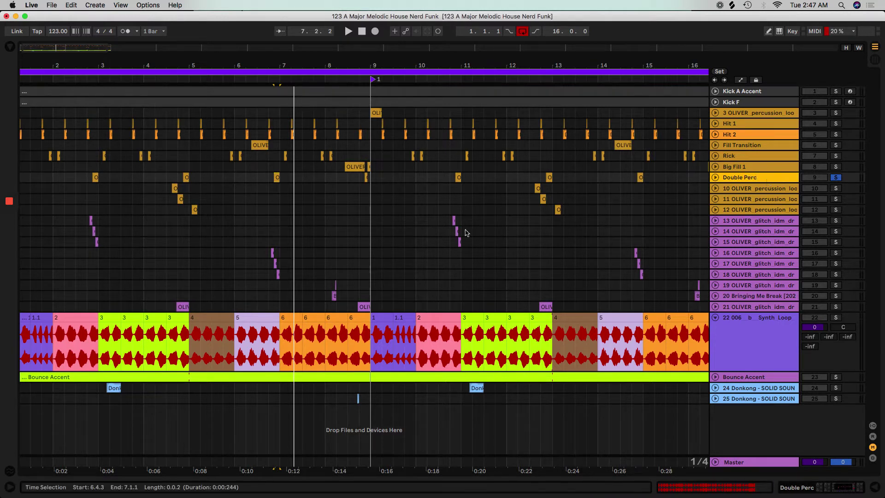
# Step: Solo and audition percussion track 10, rename it Double Perc 2, and rename track 9 as Double Perc 1
pyautogui.click(174, 188)
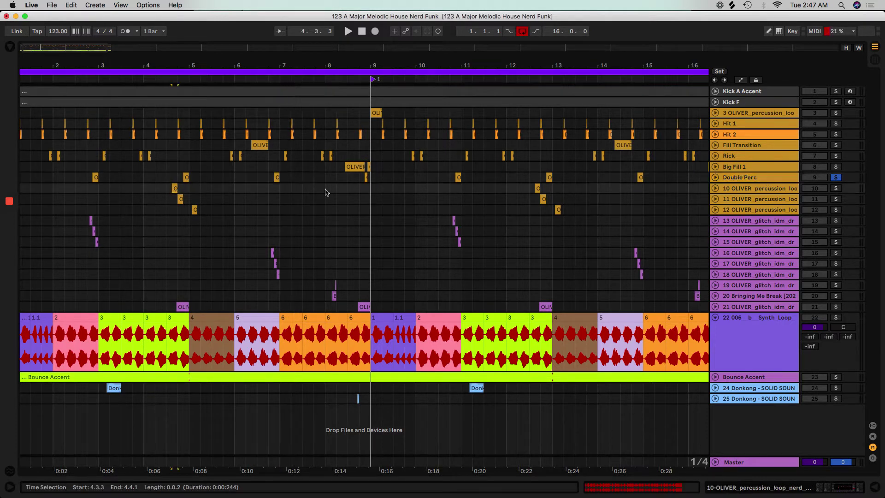
pyautogui.click(836, 192)
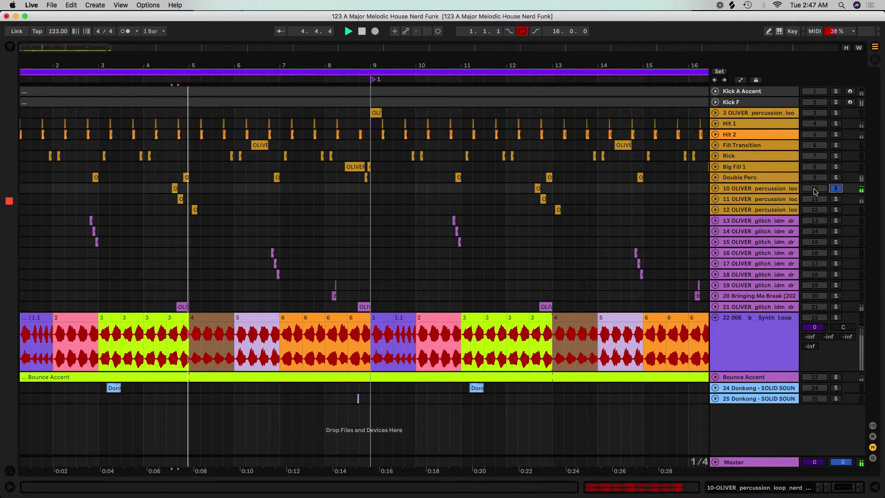
pyautogui.click(773, 192)
pyautogui.press('super+r')
pyautogui.write('D')
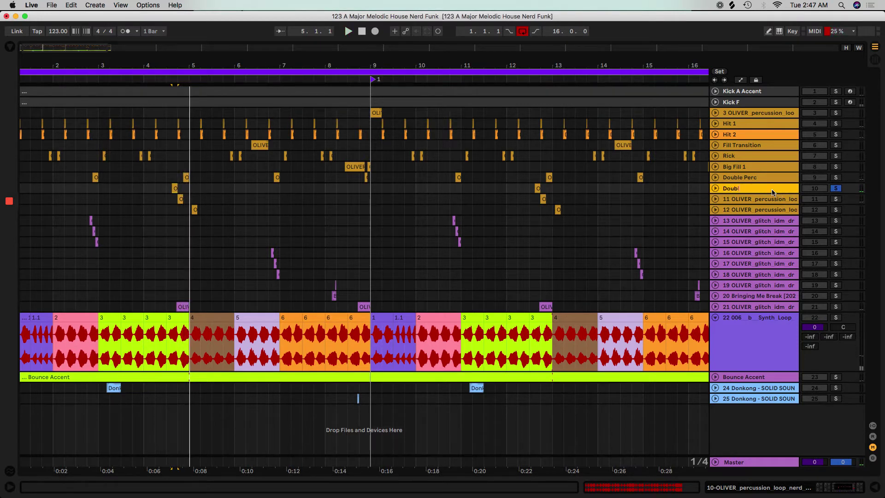
pyautogui.write('2')
pyautogui.press('Return')
pyautogui.click(755, 180)
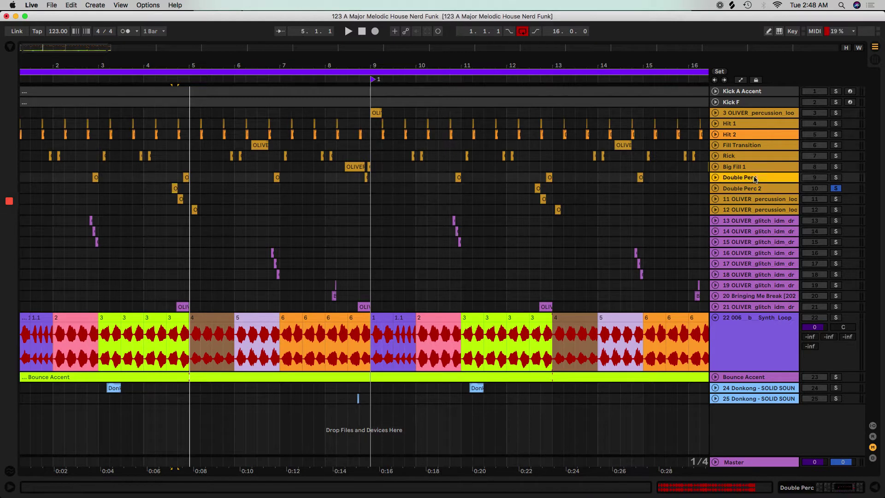
pyautogui.press('Return')
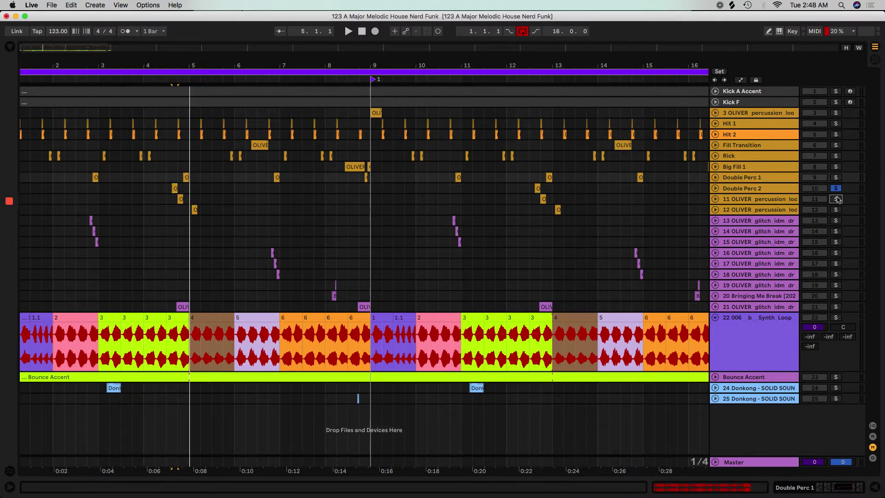
# Step: Audition percussion track 11 from its clip just before bar 13, and rename the track Double Perc 3
pyautogui.click(544, 200)
pyautogui.press('space')
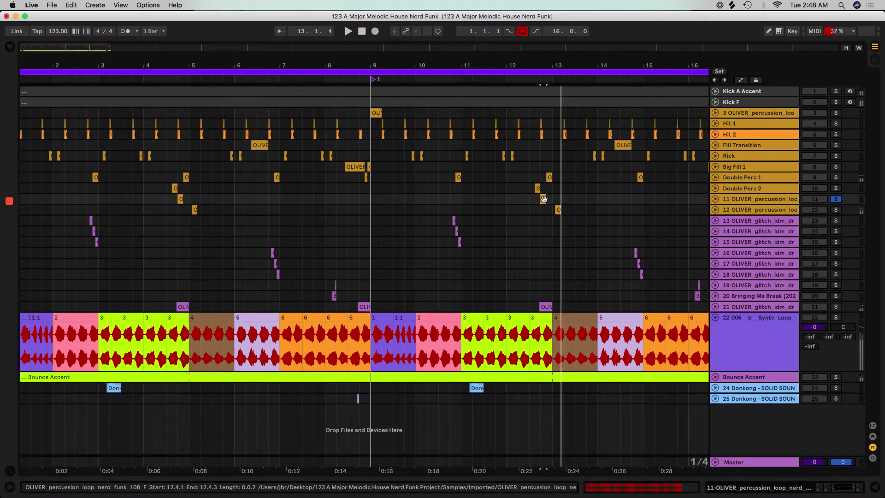
pyautogui.press('space')
pyautogui.press('super+r')
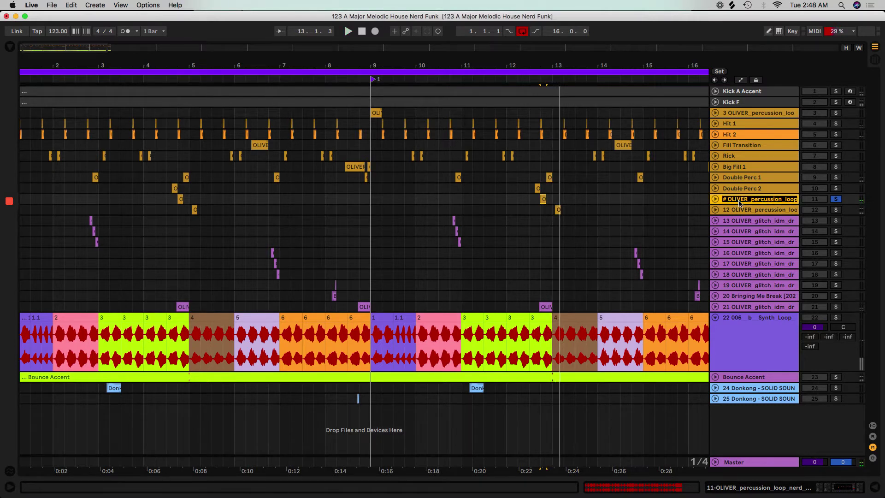
pyautogui.write('Double Perc 3')
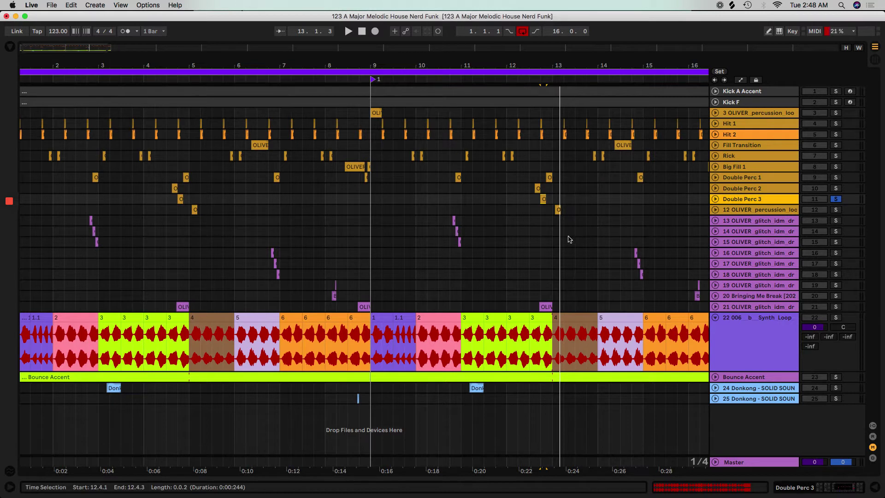
# Step: Solo and audition percussion track 12 from its clip at bar 13, and rename the track Tick 2
pyautogui.click(557, 211)
pyautogui.press('space')
pyautogui.click(836, 210)
pyautogui.press('space')
pyautogui.click(782, 210)
pyautogui.press('super+r')
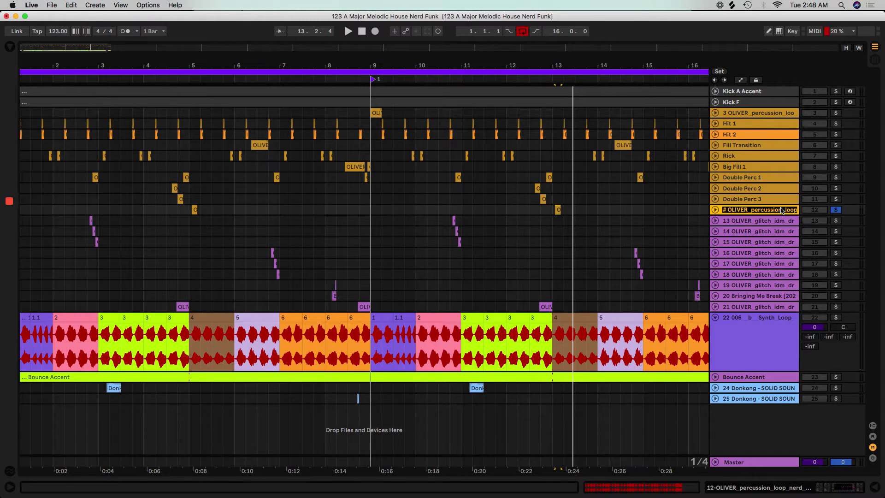
pyautogui.write('Tick 2')
pyautogui.press('Return')
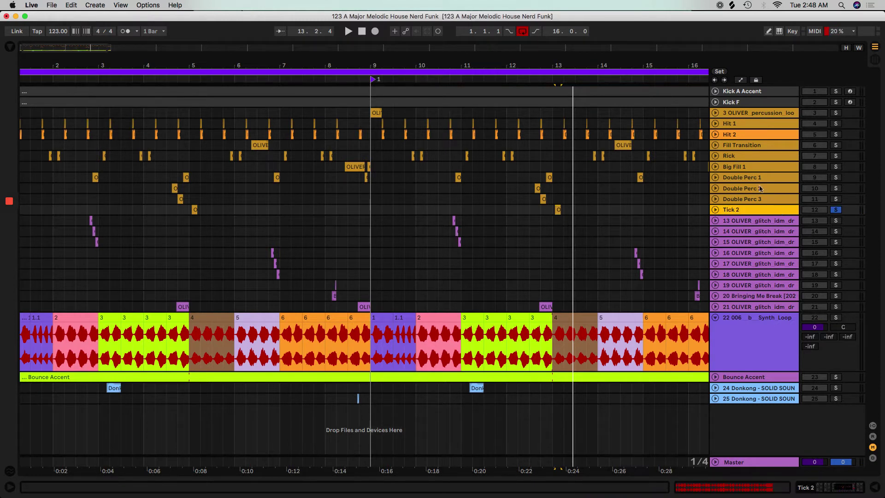
# Step: Rename percussion track 7 as Tick 1
pyautogui.click(733, 156)
pyautogui.press('super+r')
pyautogui.write('T')
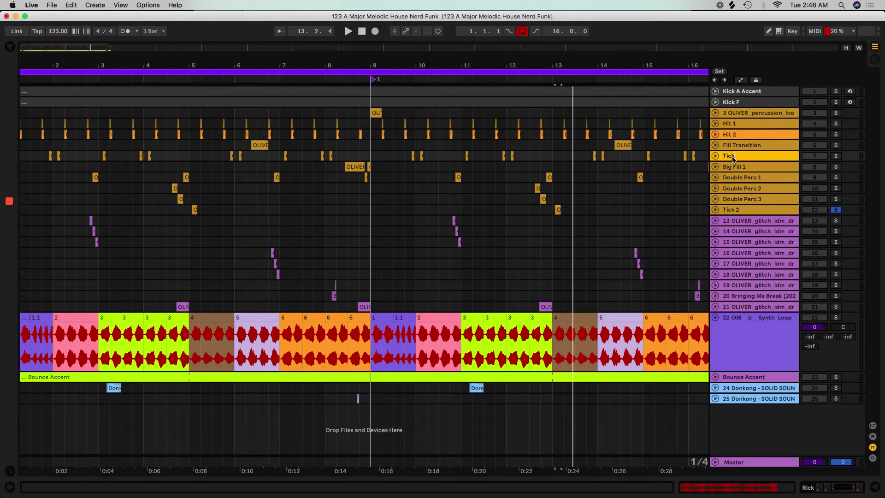
pyautogui.press('Return')
# Step: Audition the glitch clips on tracks 13 to 15 from just before bar 11, soloing track 15
pyautogui.click(454, 221)
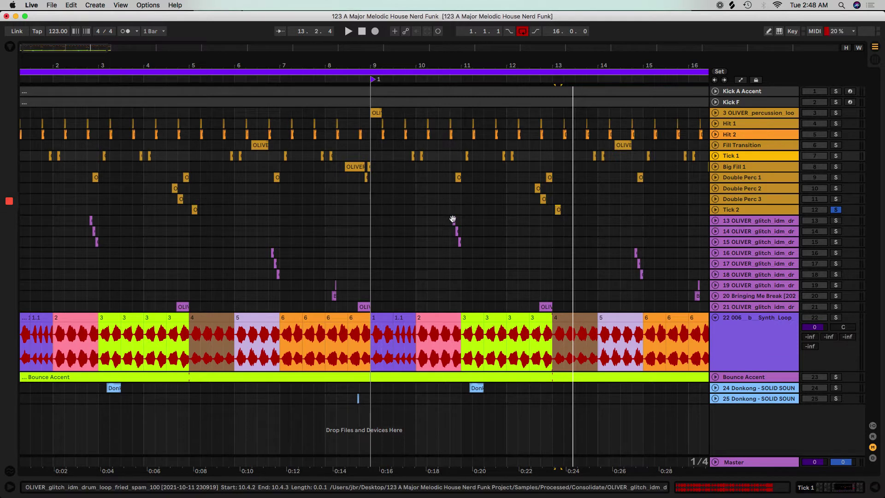
pyautogui.press('space')
pyautogui.press('space')
pyautogui.press('space')
pyautogui.press('space')
pyautogui.click(836, 231)
pyautogui.click(836, 242)
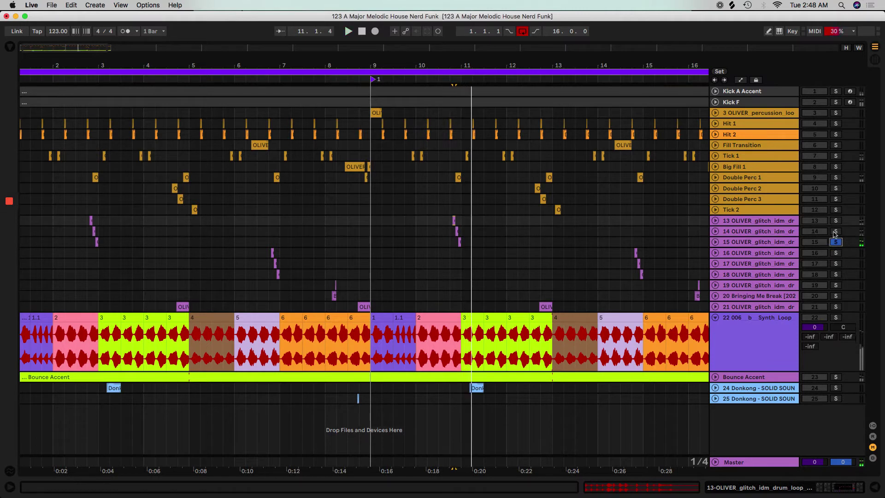
# Step: Rename glitch tracks 13, 14 and 15 as IDM 1, IDM 2 and IDM 3
pyautogui.doubleClick(770, 222)
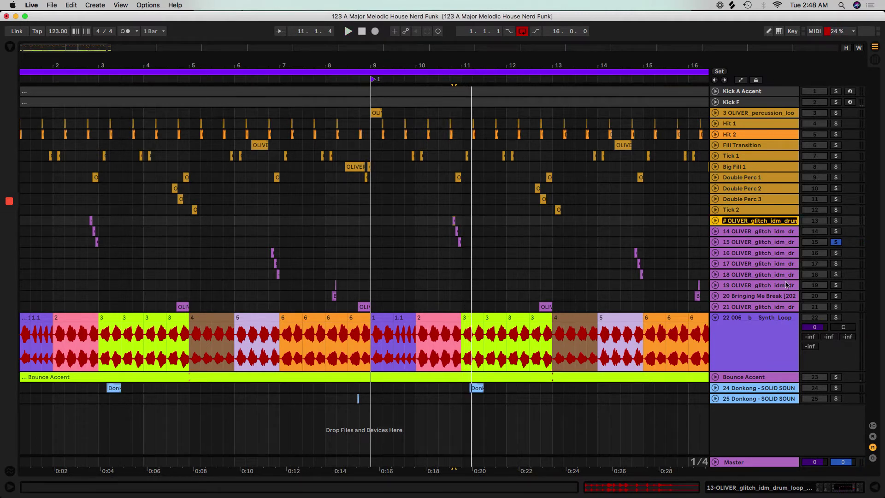
pyautogui.write('Id')
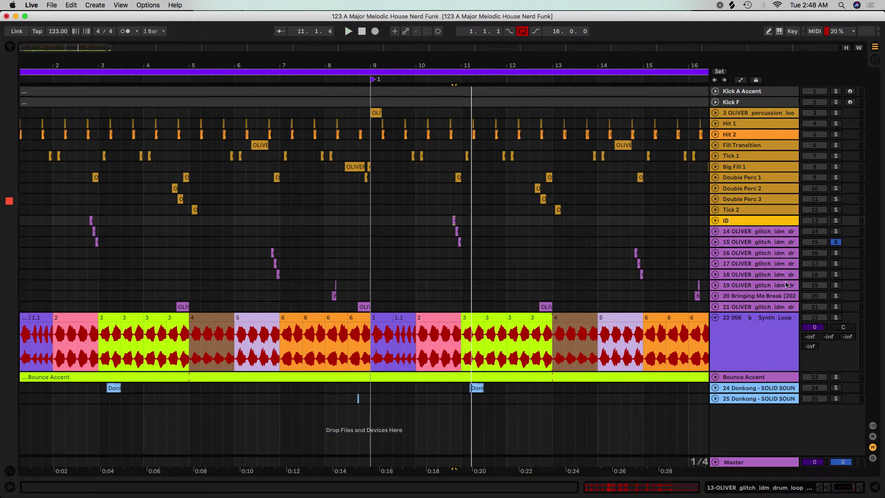
pyautogui.write('M 1')
pyautogui.press('Tab')
pyautogui.write('D')
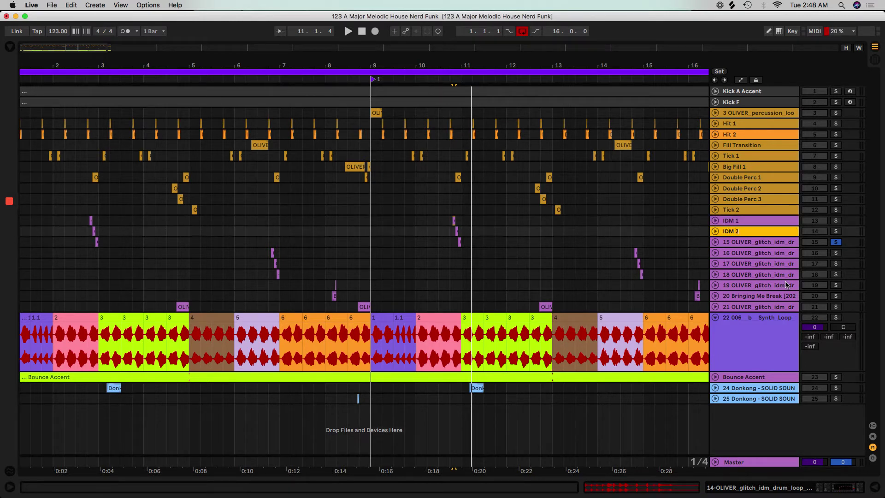
pyautogui.press('Tab')
pyautogui.write('ID')
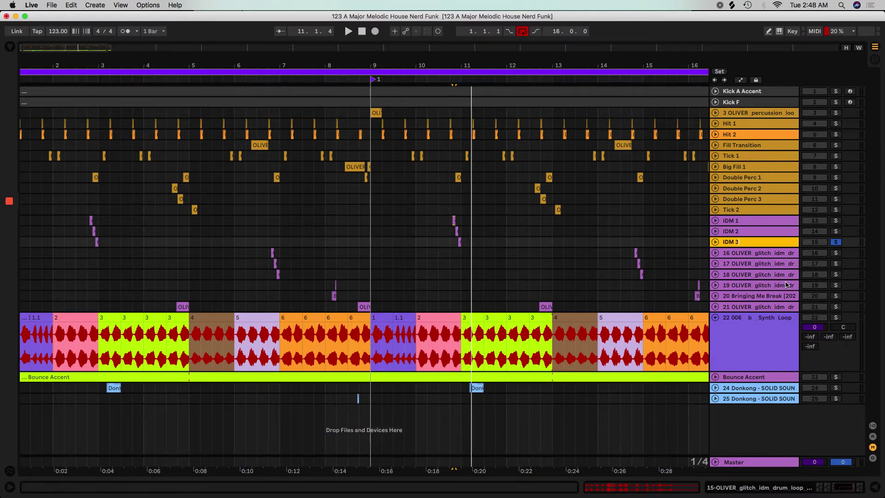
pyautogui.press('Tab')
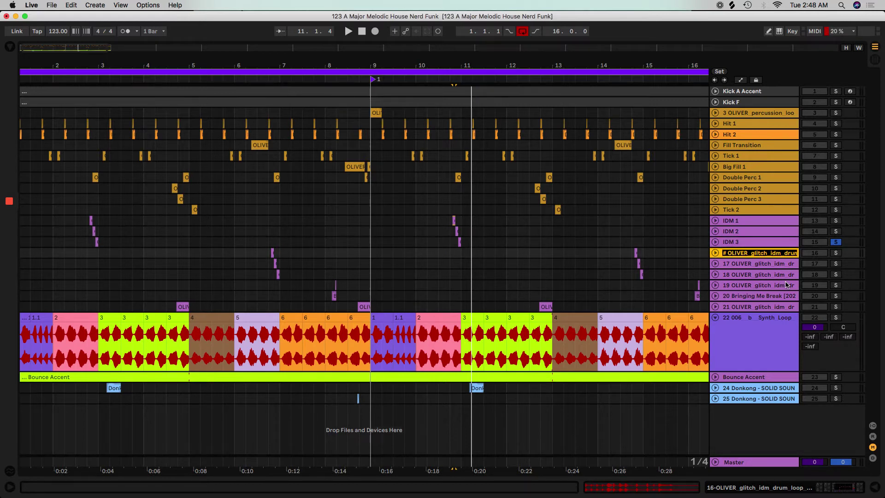
# Step: Rename glitch tracks 16, 17 and 18 as IDM 4, IDM 5 and IDM 6
pyautogui.write('IDM 4')
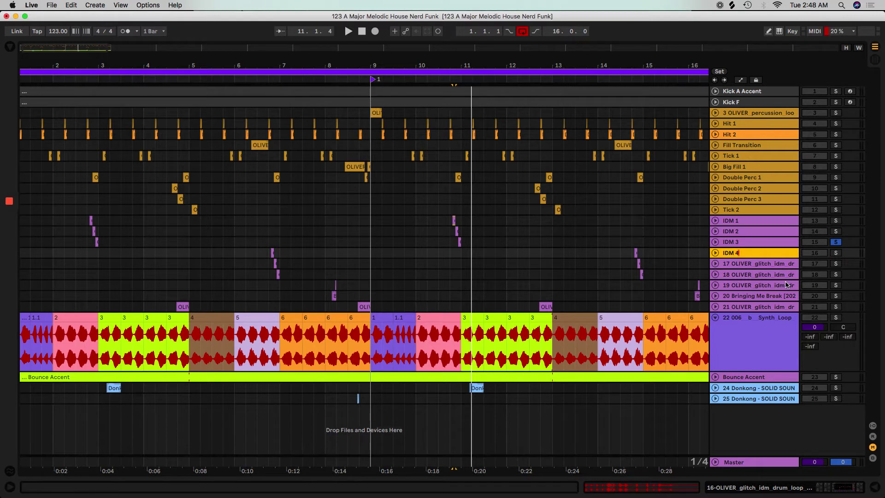
pyautogui.press('Tab')
pyautogui.write('IM')
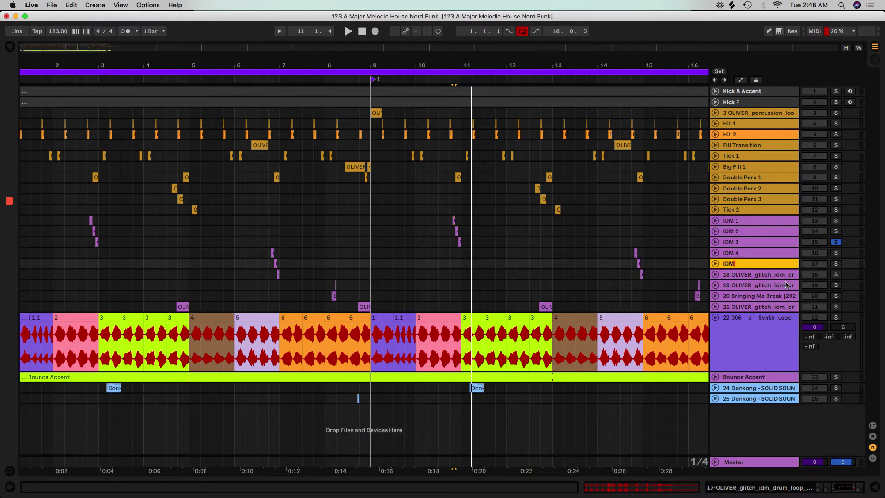
pyautogui.press('Tab')
pyautogui.write('IM')
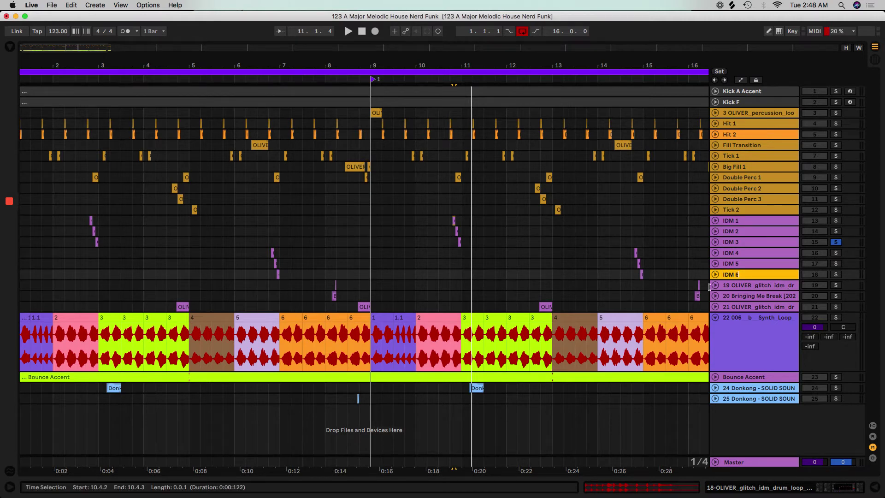
pyautogui.press('Tab')
# Step: Locate the track 19 clip just before beat 8.2, and rename the track IDM REV
pyautogui.moveTo(325, 70); pyautogui.dragTo(385, 174)
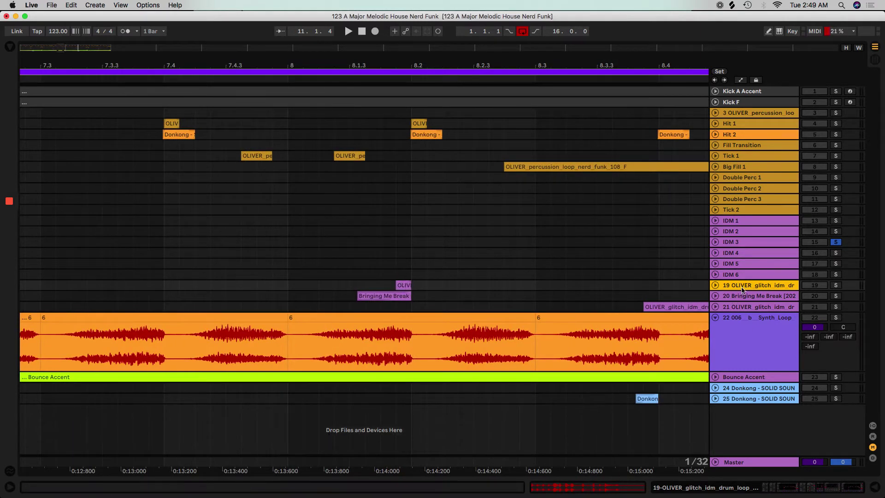
pyautogui.click(399, 288)
pyautogui.click(741, 285)
pyautogui.press('super+r')
pyautogui.write('IDM REV')
pyautogui.press('Tab')
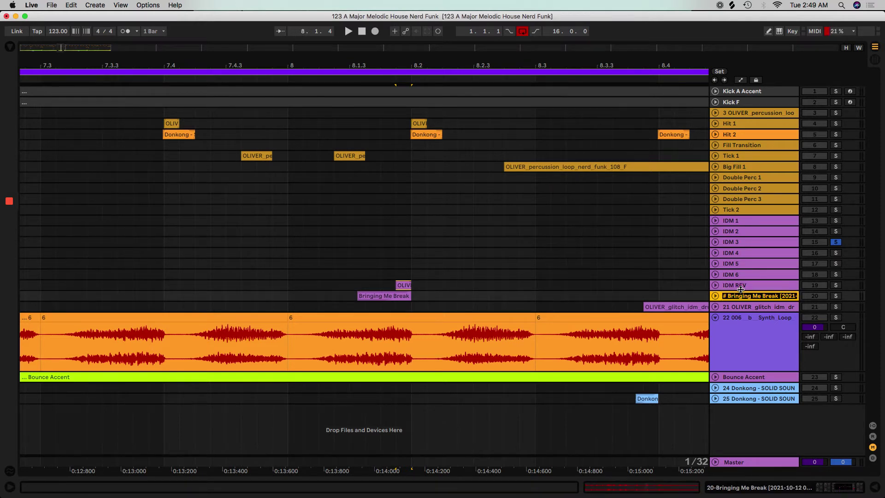
# Step: Rename track 20 as Hat Rev and change the name of track 19 to IDM Rev
pyautogui.press('Escape')
pyautogui.press('-')
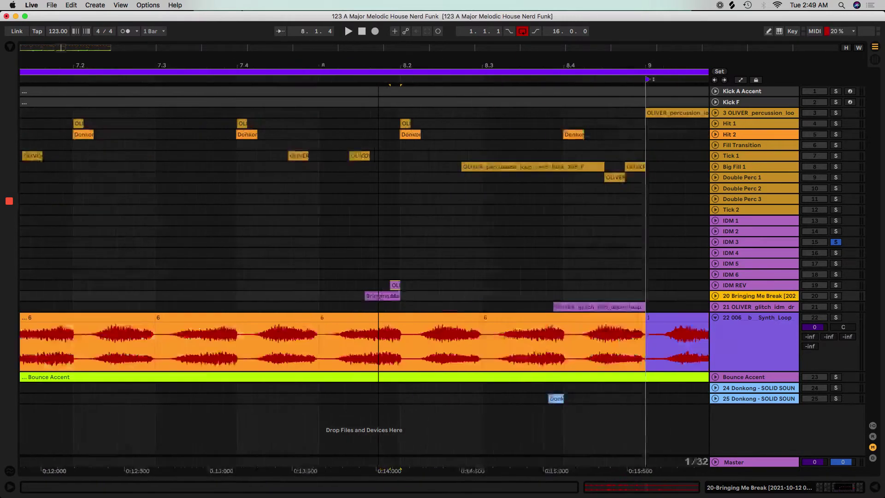
pyautogui.press('+')
pyautogui.press('+')
pyautogui.press('+')
pyautogui.press('-')
pyautogui.press('-')
pyautogui.press('-')
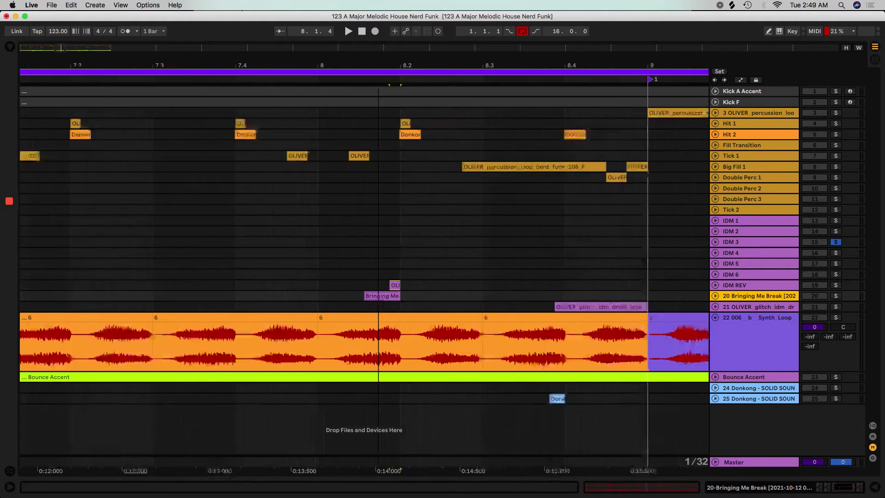
pyautogui.press('super+r')
pyautogui.write('H')
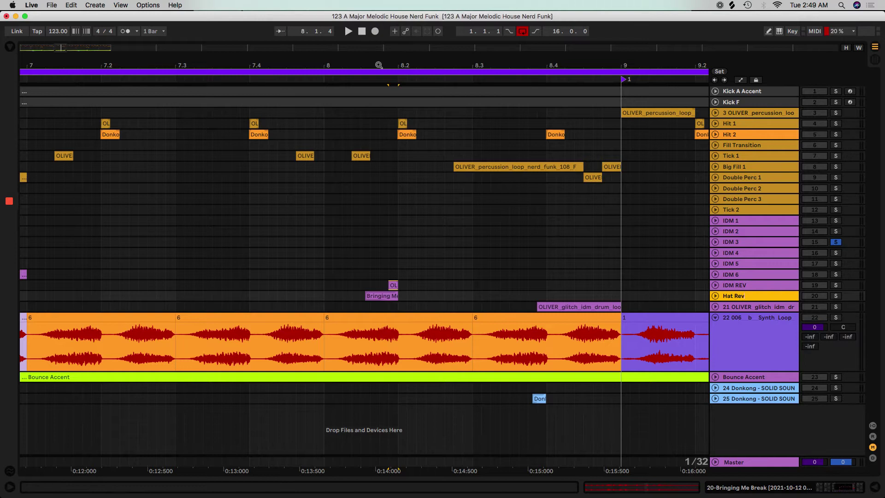
pyautogui.click(750, 287)
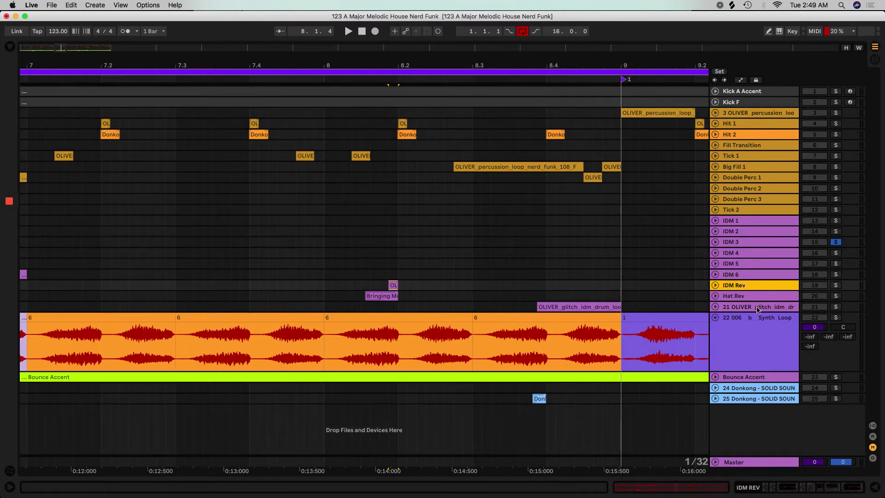
# Step: Solo and audition glitch track 21 from its clip just before bar 9, and rename the track IDM Drum Fill 1
pyautogui.click(553, 306)
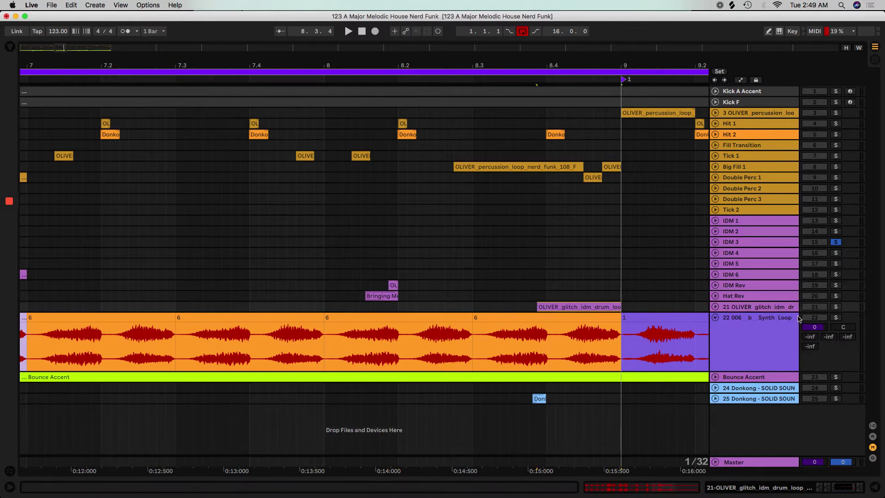
pyautogui.click(836, 307)
pyautogui.press('space')
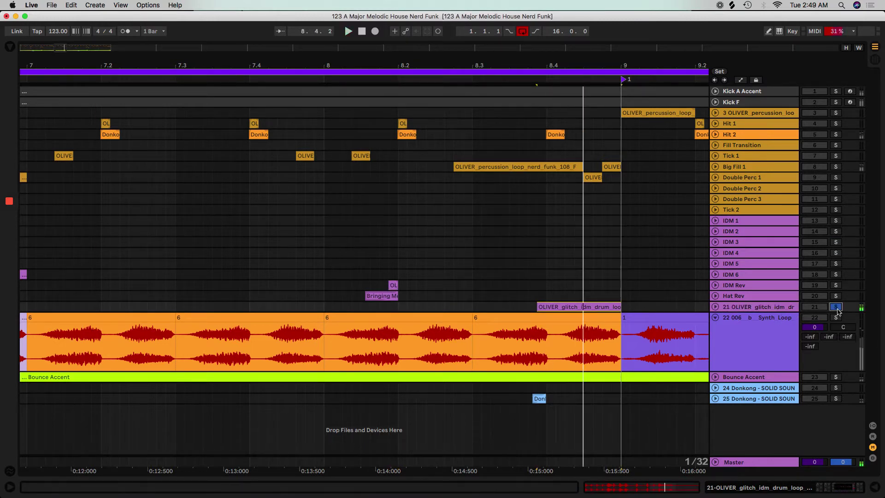
pyautogui.click(583, 307)
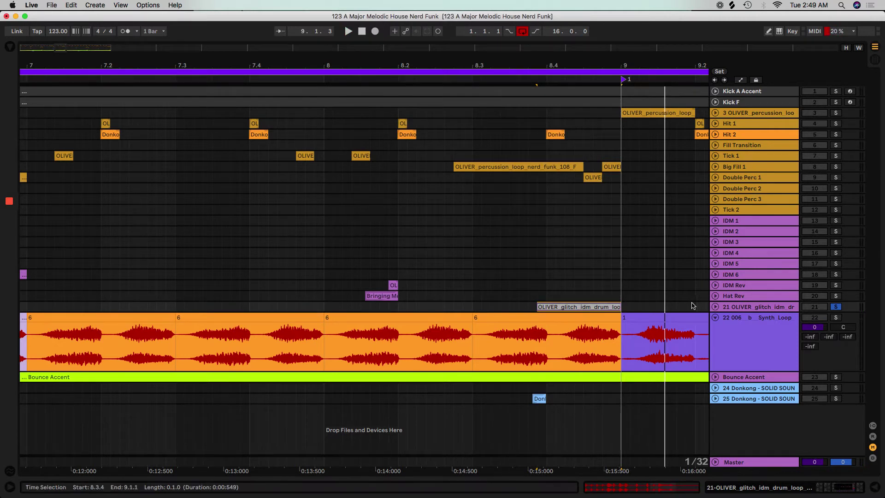
pyautogui.press('super+r')
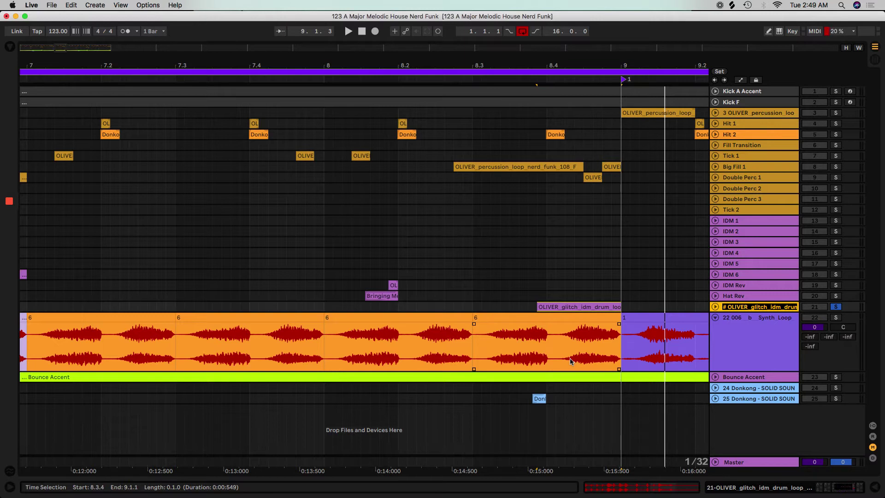
pyautogui.write('i')
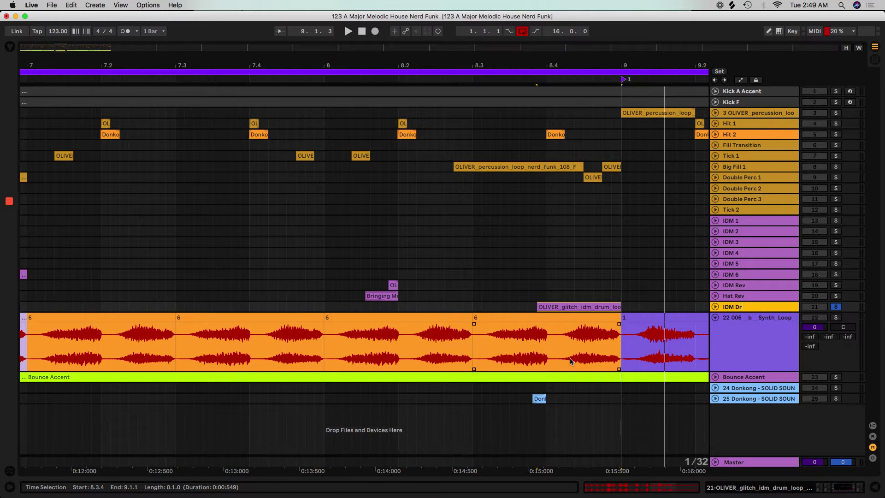
pyautogui.write('1')
# Step: Rename track 22 as Synth Loop
pyautogui.click(766, 325)
pyautogui.press('super+r')
pyautogui.write('Su')
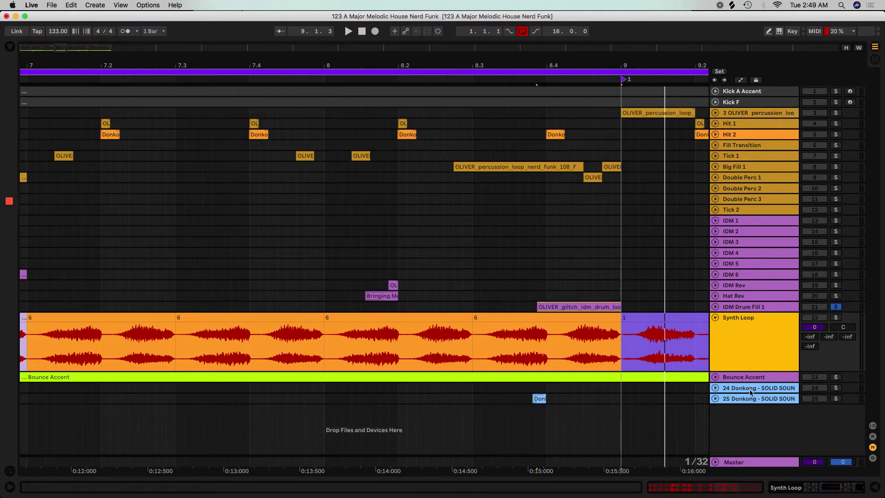
# Step: Solo and audition Donkong track 25 from its short clip just before bar 9
pyautogui.moveTo(360, 80); pyautogui.dragTo(360, 185)
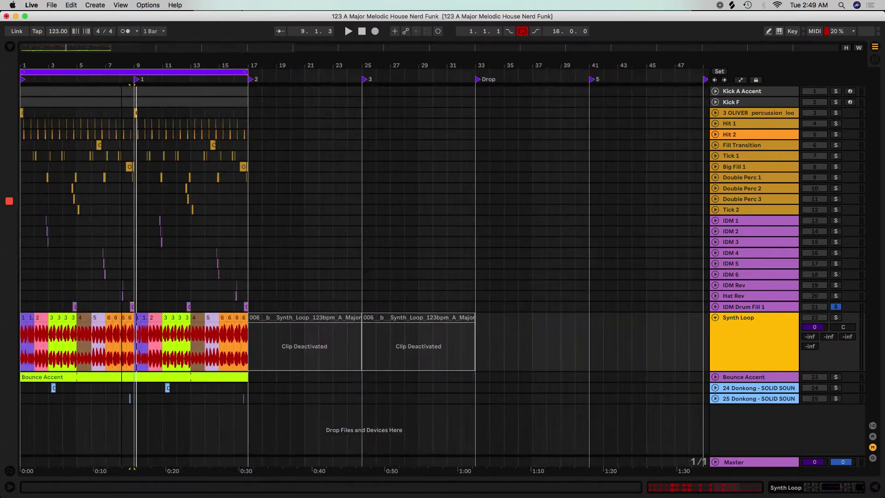
pyautogui.moveTo(69, 62); pyautogui.dragTo(70, 150)
pyautogui.click(731, 392)
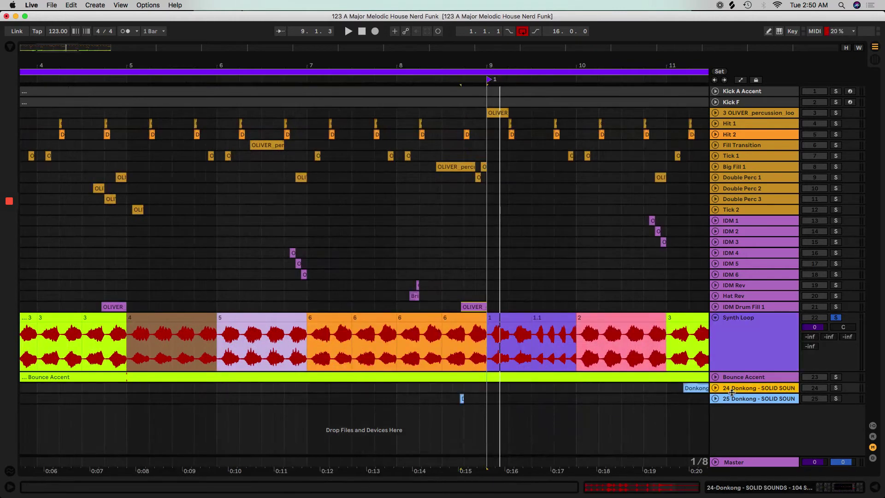
pyautogui.click(462, 398)
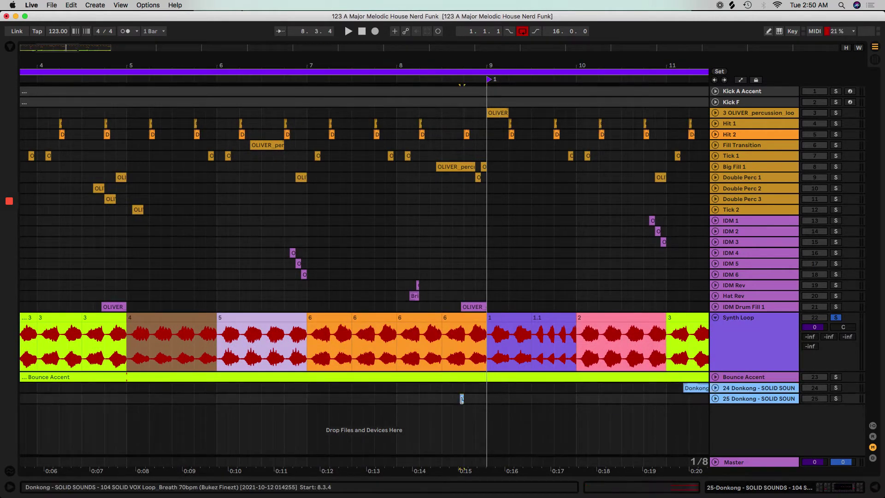
pyautogui.click(835, 398)
pyautogui.press('space')
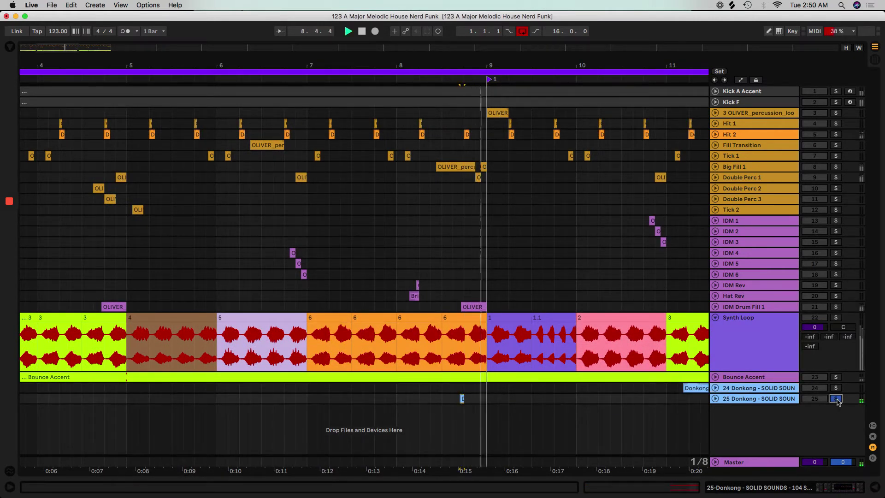
# Step: Rename track 25 as Rev Perc and move it directly below the Hit 2 track
pyautogui.press('super+r')
pyautogui.write('Re')
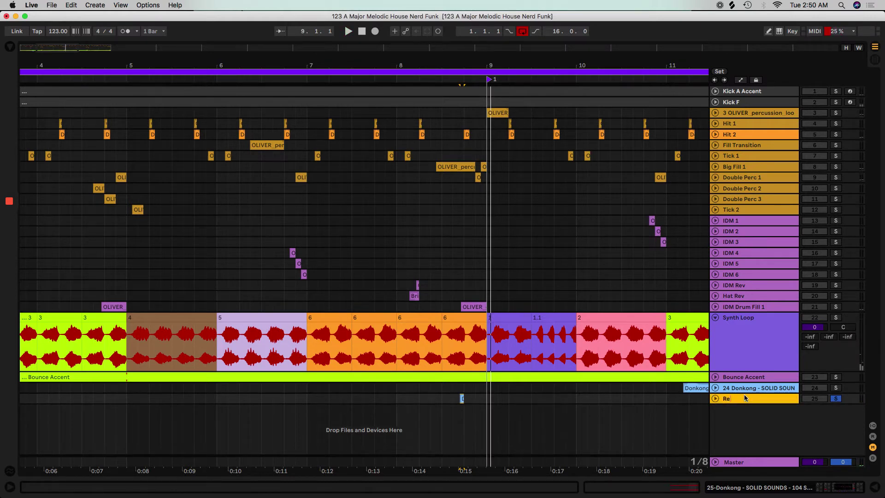
pyautogui.write('v Perc')
pyautogui.press('Return')
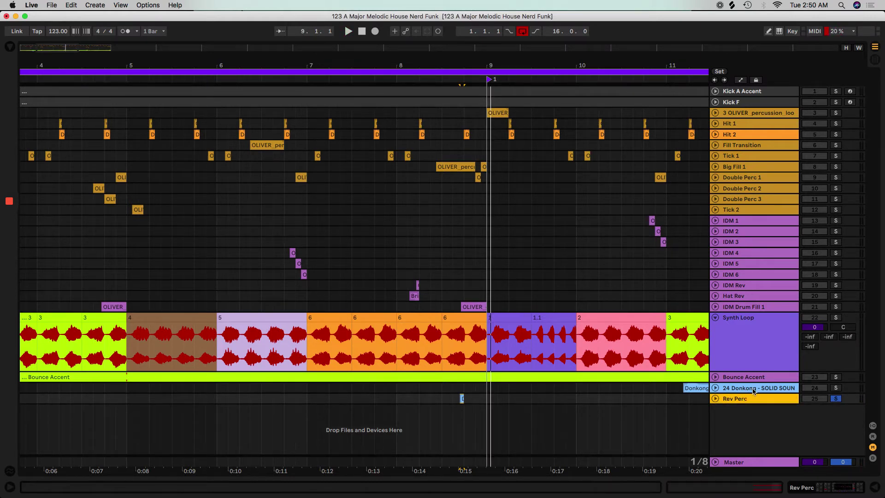
pyautogui.moveTo(747, 398); pyautogui.dragTo(714, 148)
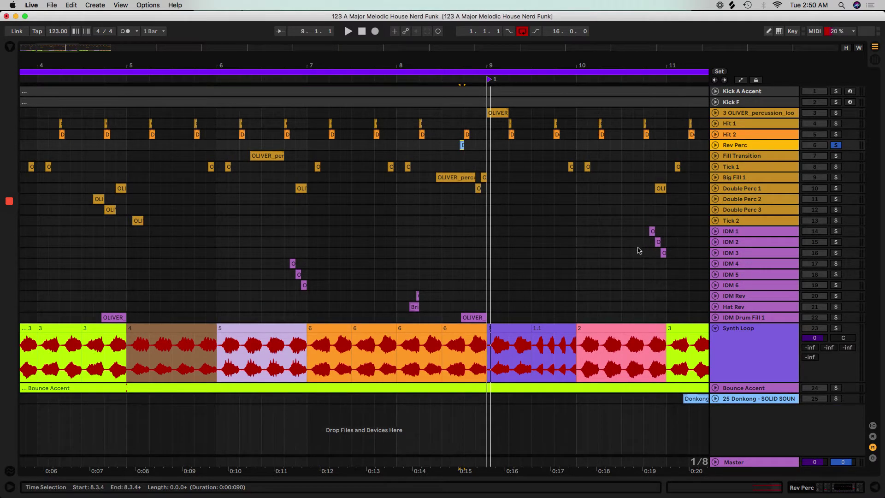
# Step: Unsolo Rev Perc, then solo and audition Donkong track 25 from its clip just after bar 11
pyautogui.press('s')
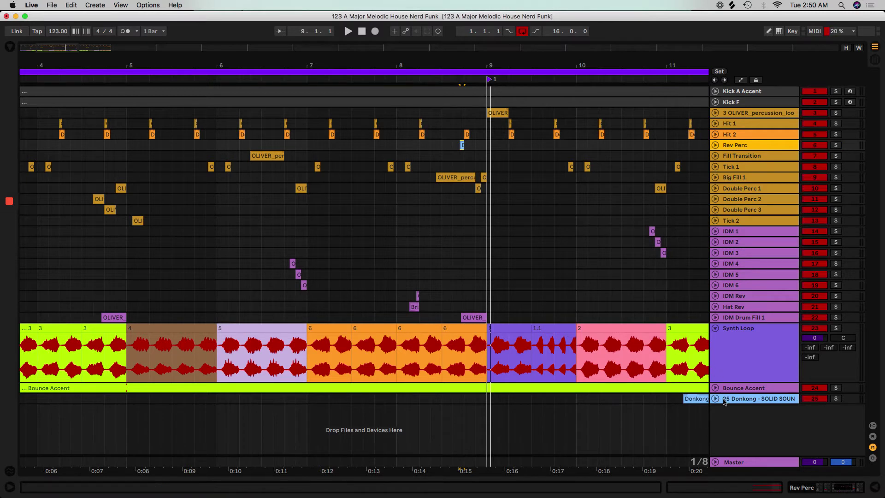
pyautogui.click(720, 402)
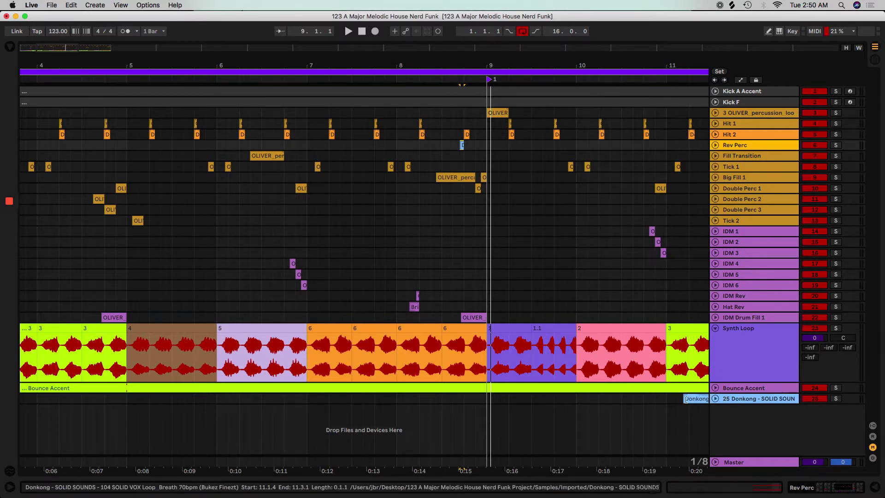
pyautogui.click(836, 399)
pyautogui.press('space')
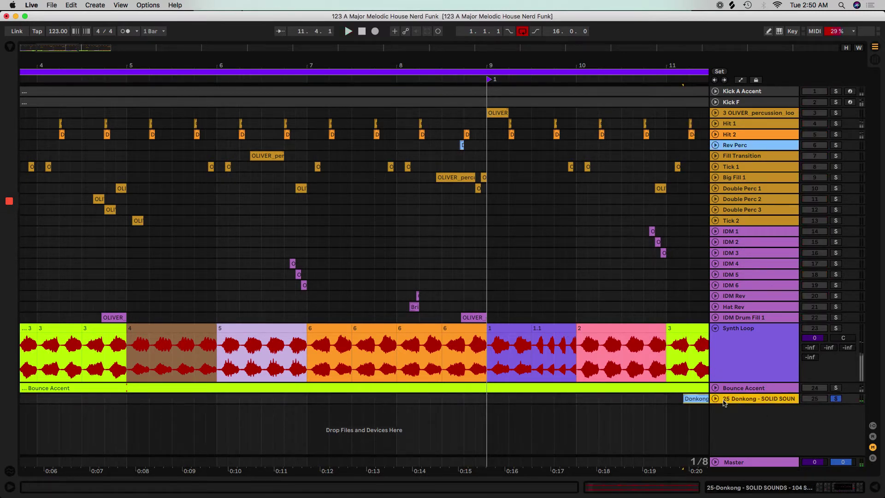
# Step: Rename track 25 as Perc Breath and move it directly below the Rev Perc track
pyautogui.press('super+r')
pyautogui.write('B')
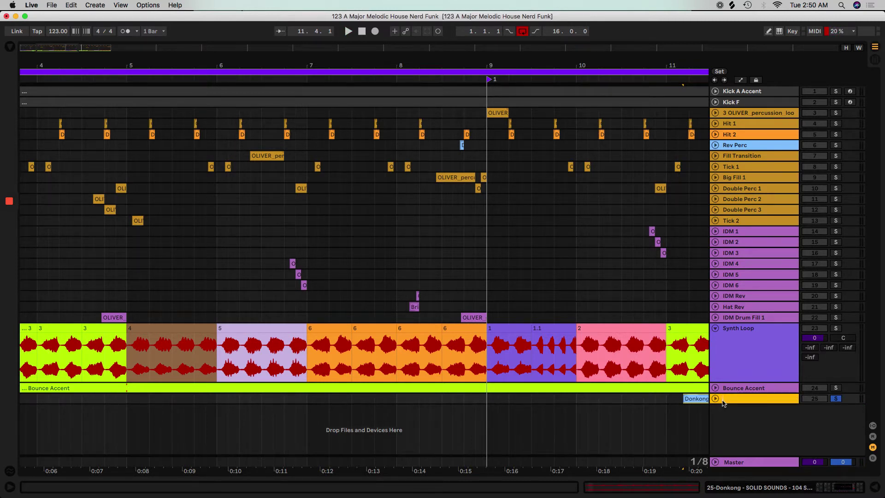
pyautogui.press('Return')
pyautogui.moveTo(731, 400); pyautogui.dragTo(717, 148)
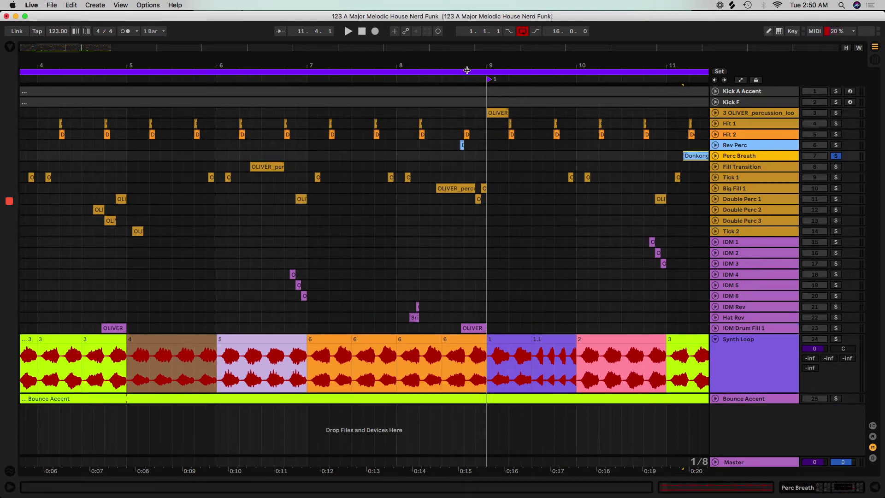
pyautogui.press('w')
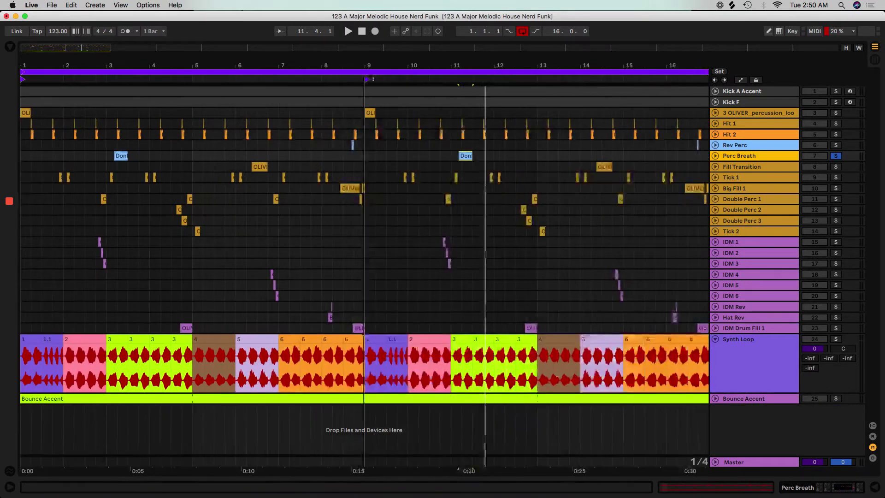
# Step: Try recoloring the Rev Perc and Perc Breath tracks red-orange
pyautogui.rightClick(730, 157)
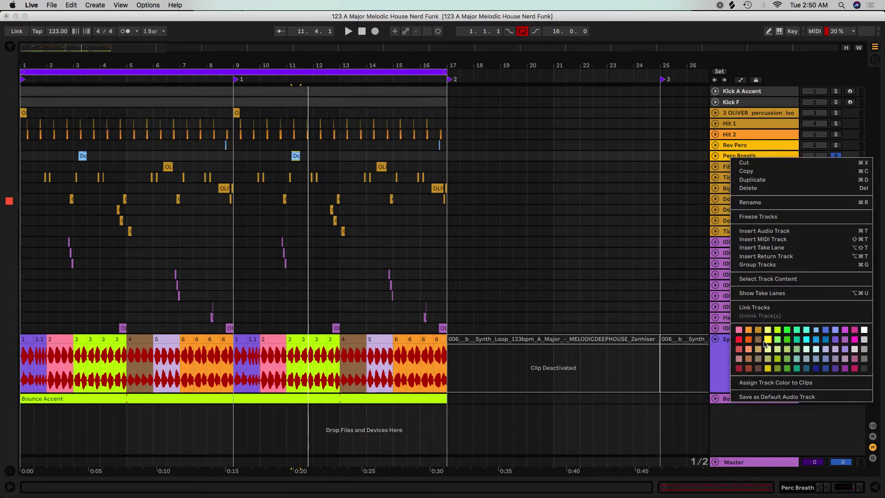
pyautogui.click(748, 339)
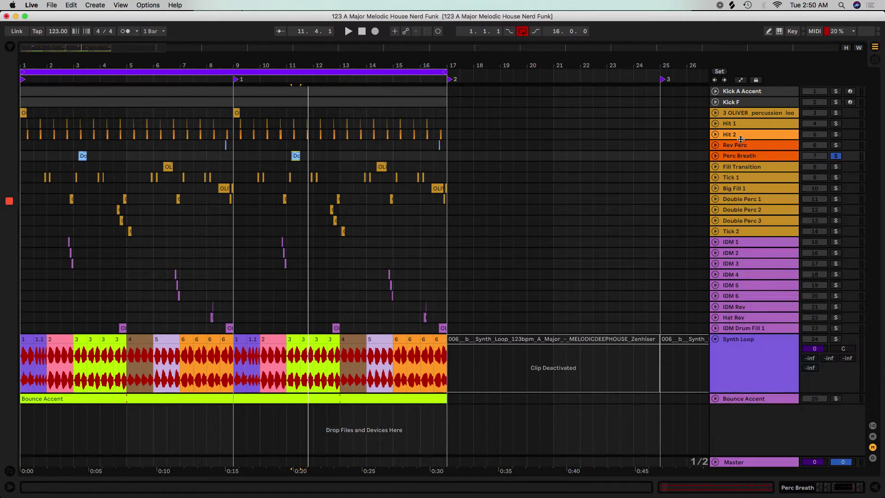
pyautogui.click(743, 146)
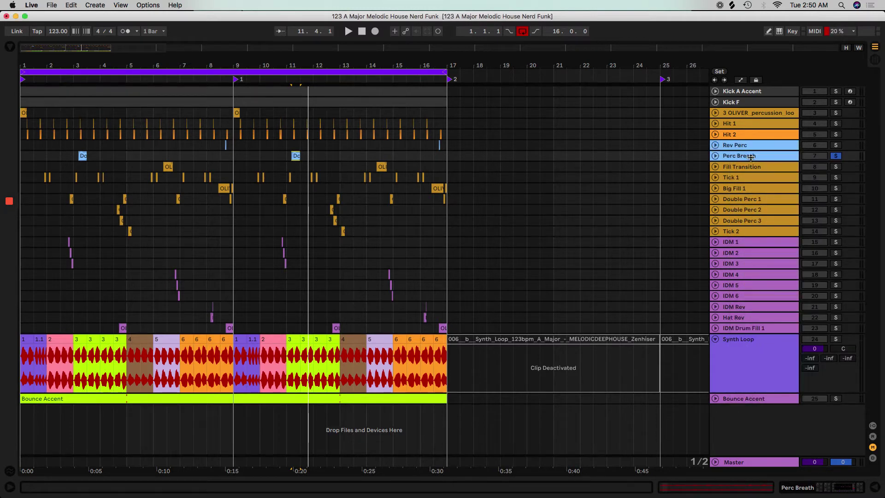
# Step: Unsolo Perc Breath and recolor the tracks from Hit 1 through Perc Breath in the same orange as Hit 2
pyautogui.click(837, 156)
pyautogui.click(737, 146)
pyautogui.click(738, 133)
pyautogui.click(736, 157)
pyautogui.keyDown('shift'); pyautogui.click(734, 129); pyautogui.keyUp('shift')
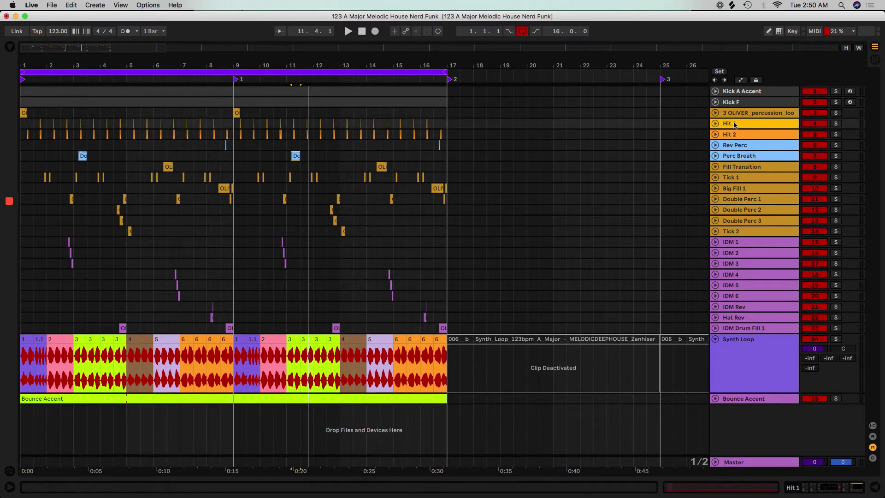
pyautogui.rightClick(740, 158)
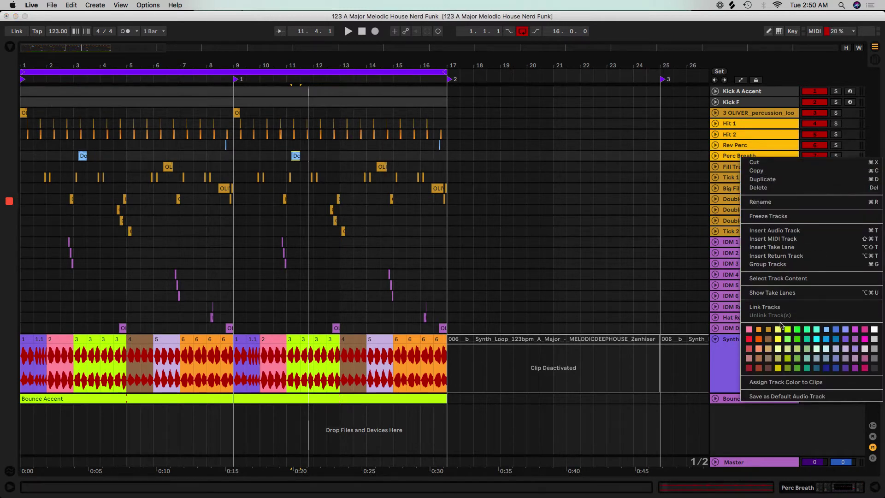
pyautogui.click(755, 133)
pyautogui.click(754, 144)
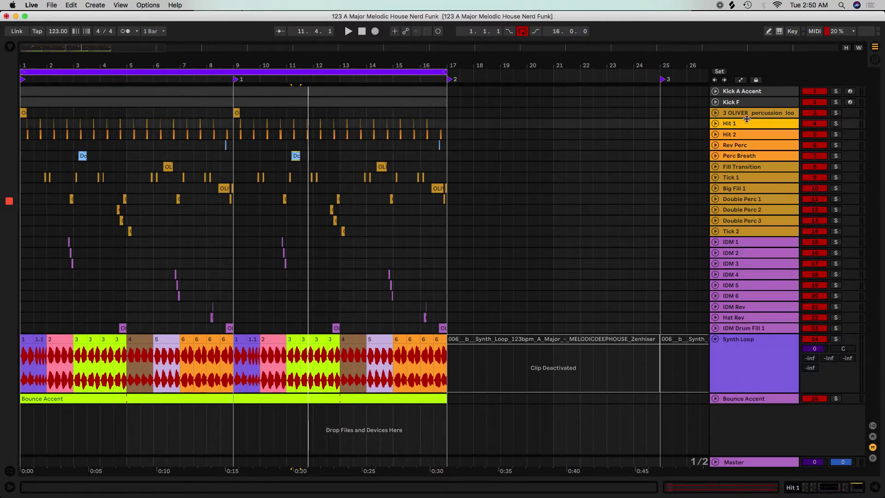
# Step: Assign the track colors to the clips on all tracks from the OLIVER percussion loop through Fill Transition
pyautogui.click(749, 115)
pyautogui.keyDown('shift'); pyautogui.click(747, 170); pyautogui.keyUp('shift')
pyautogui.rightClick(747, 170)
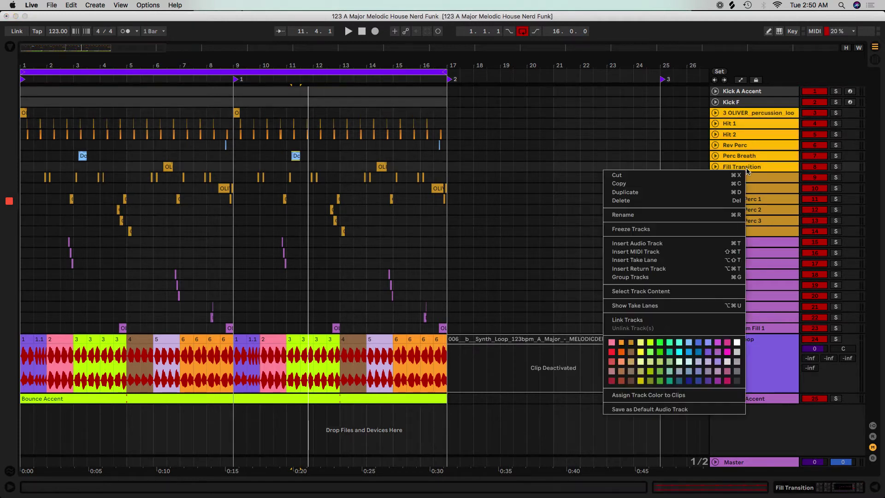
pyautogui.click(661, 396)
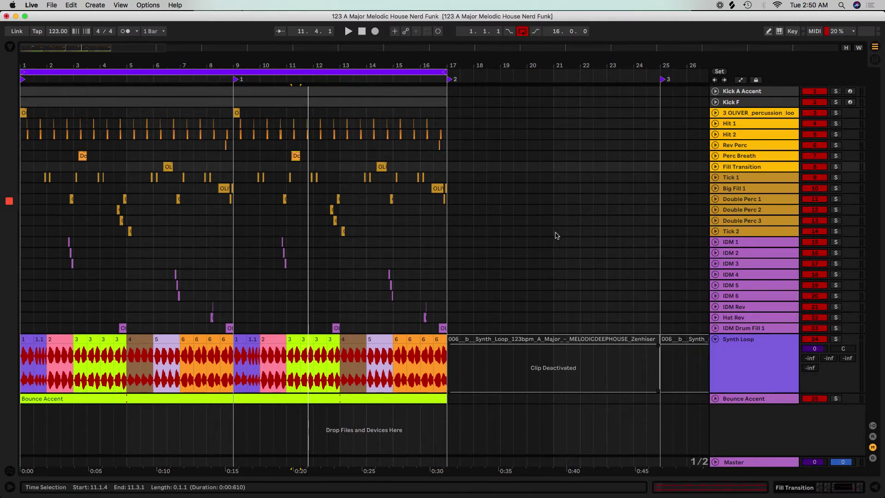
pyautogui.click(554, 221)
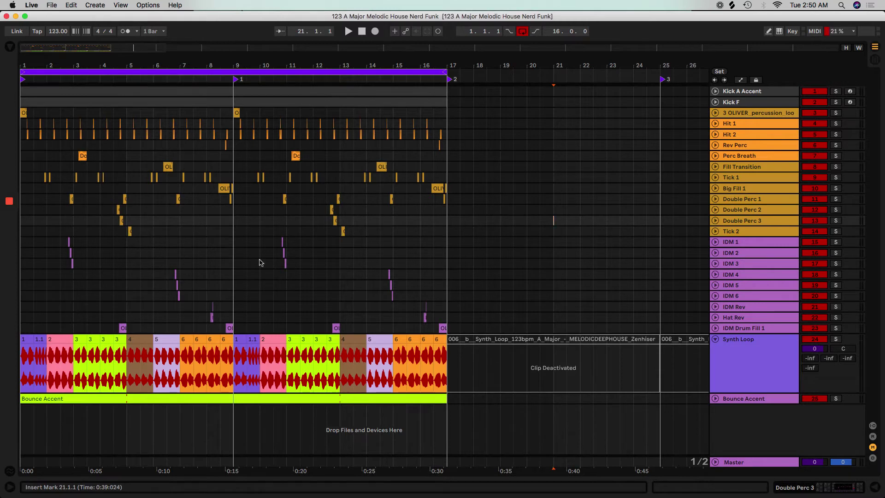
# Step: Play the full 16-bar loop from bar 1 to review the arrangement
pyautogui.click(98, 71)
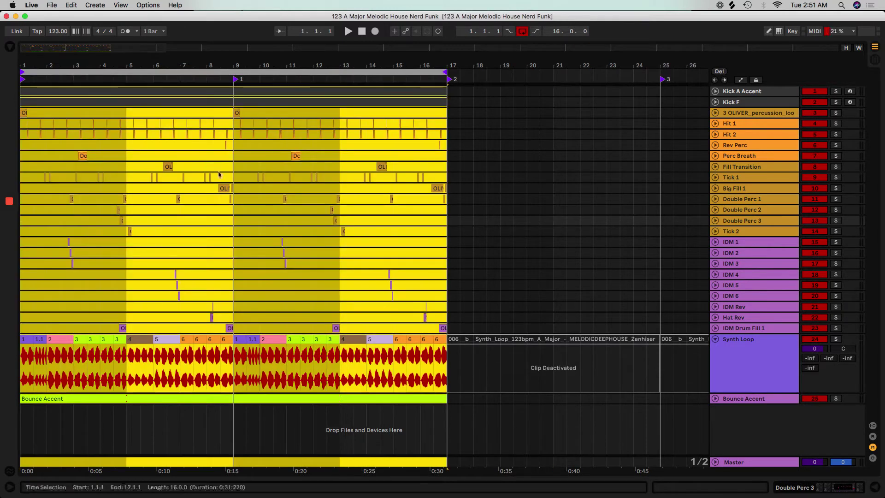
pyautogui.press('space')
pyautogui.click(487, 263)
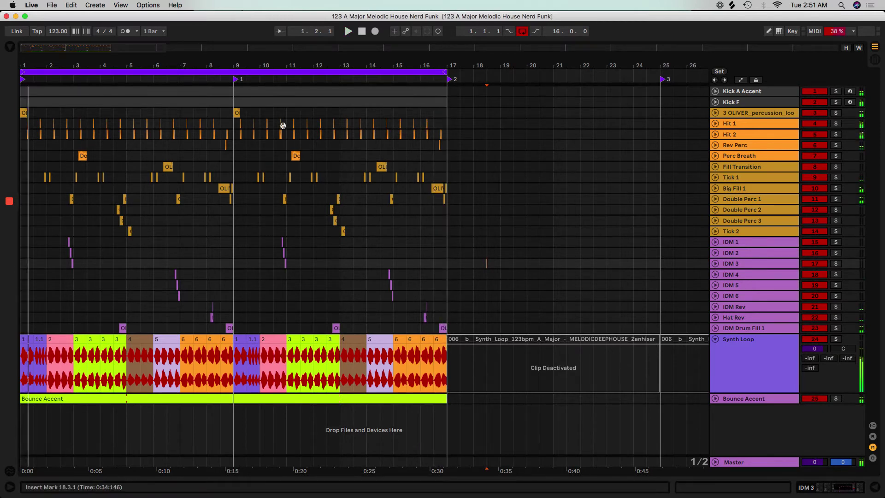
# Step: Insert two new audio tracks below the Bounce Accent track
pyautogui.moveTo(134, 60); pyautogui.dragTo(119, 83)
pyautogui.click(57, 70)
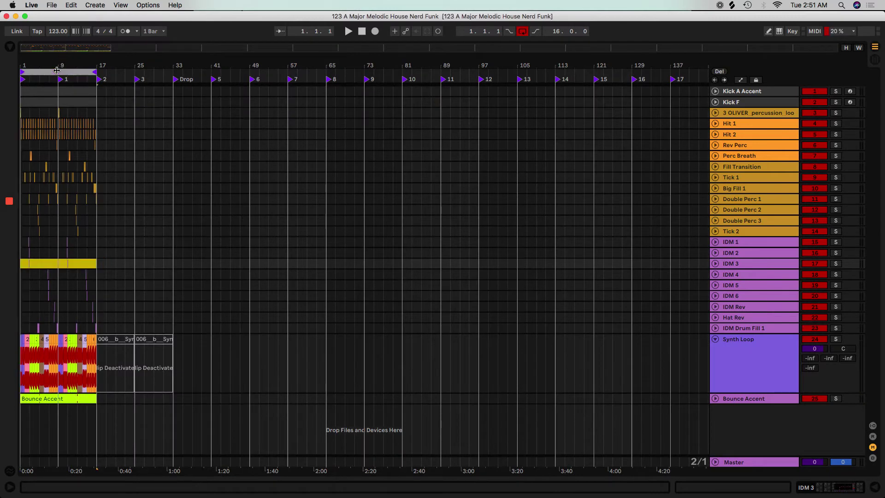
pyautogui.press('z')
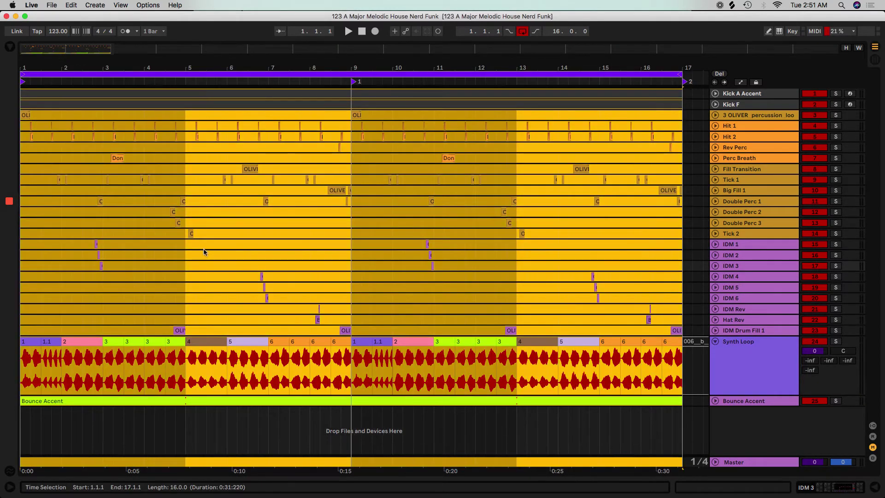
pyautogui.click(206, 255)
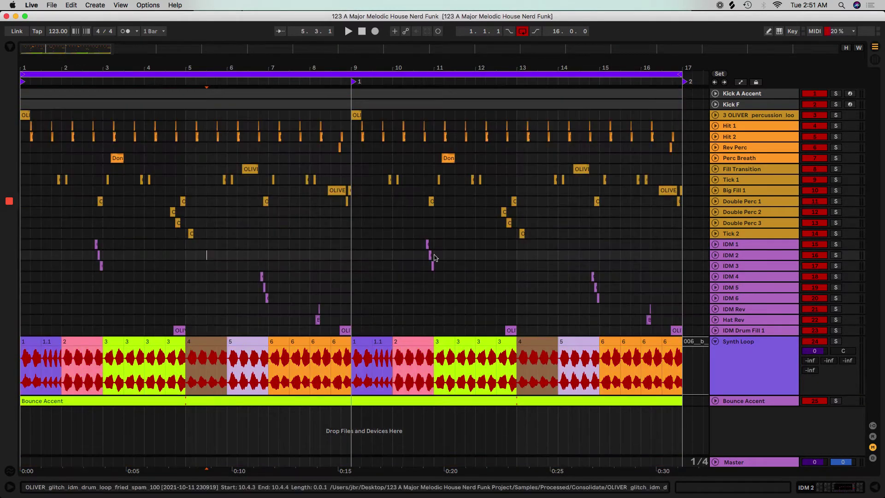
pyautogui.rightClick(740, 428)
pyautogui.click(749, 431)
pyautogui.rightClick(745, 415)
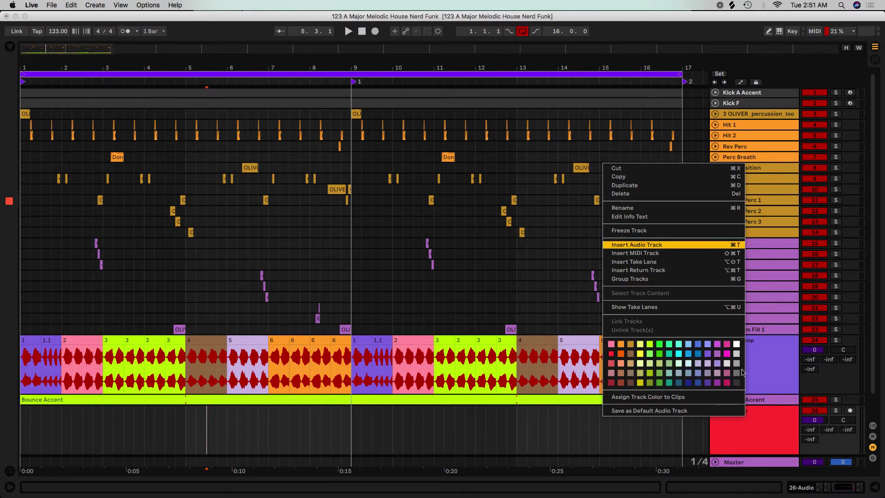
pyautogui.press('Return')
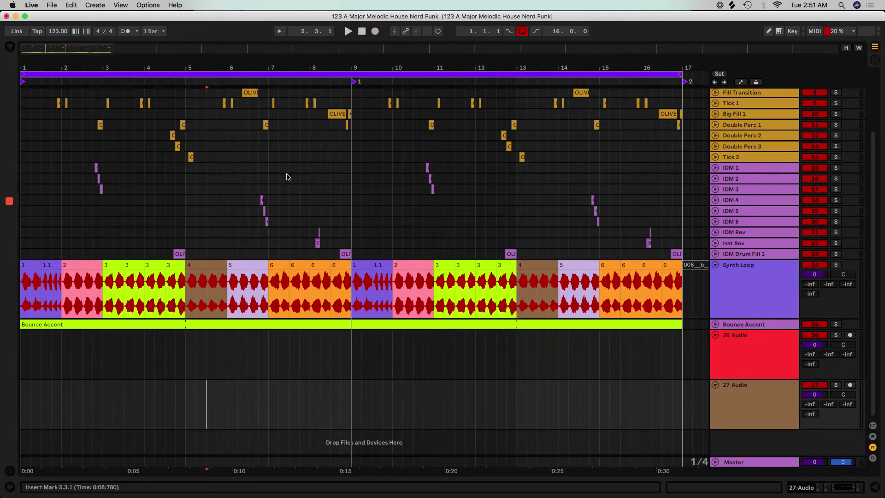
# Step: Add the Freesound.org sample folder from Downloads to the browser's places
pyautogui.click(5, 45)
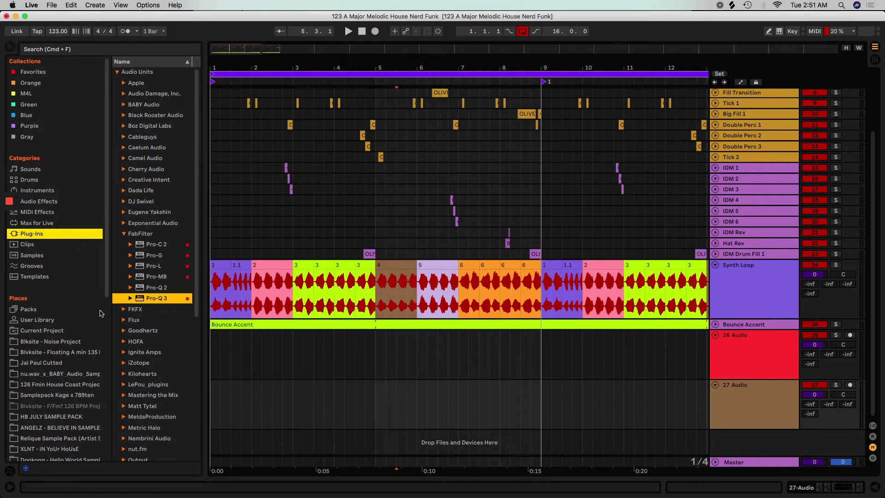
pyautogui.scroll(-15, 39, 305)
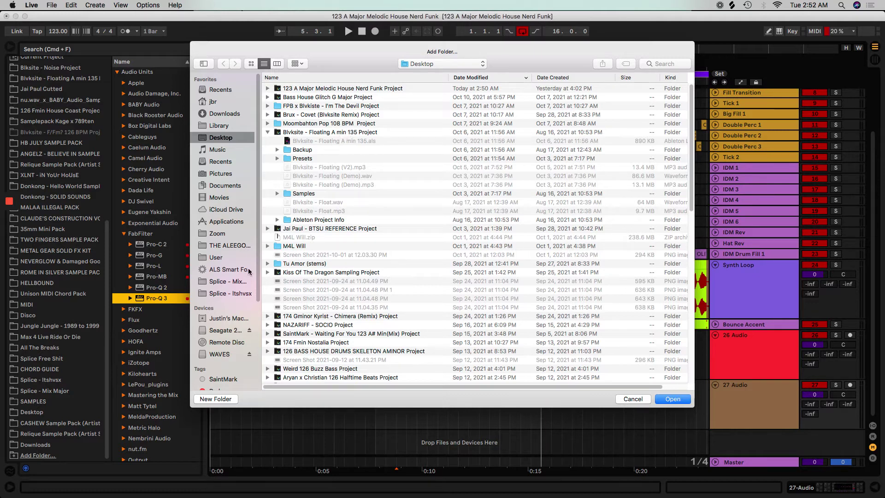
pyautogui.click(222, 330)
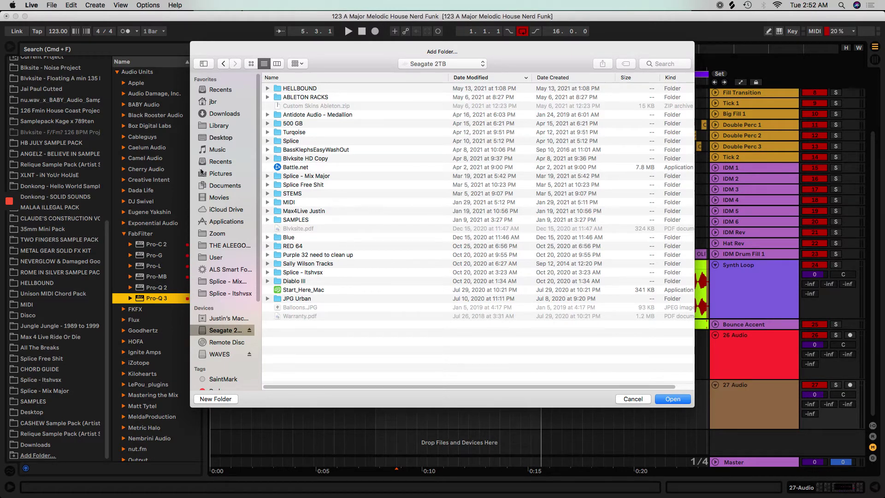
pyautogui.click(218, 116)
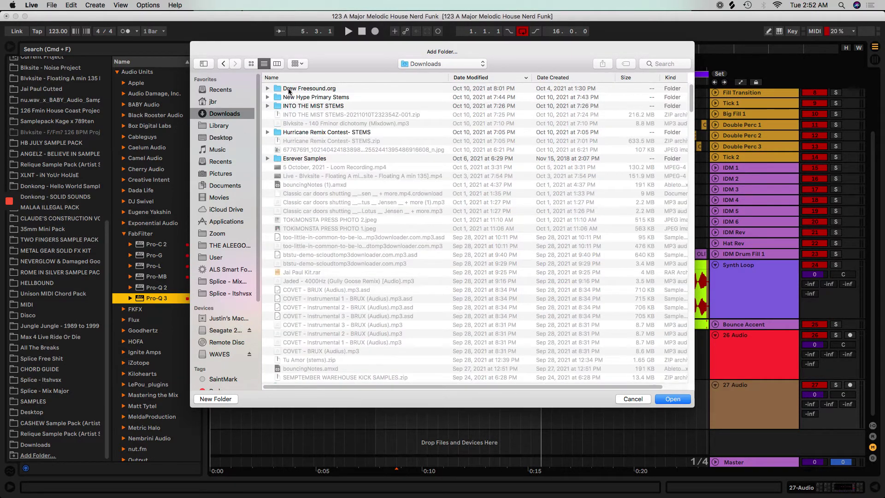
pyautogui.click(289, 89)
pyautogui.click(672, 398)
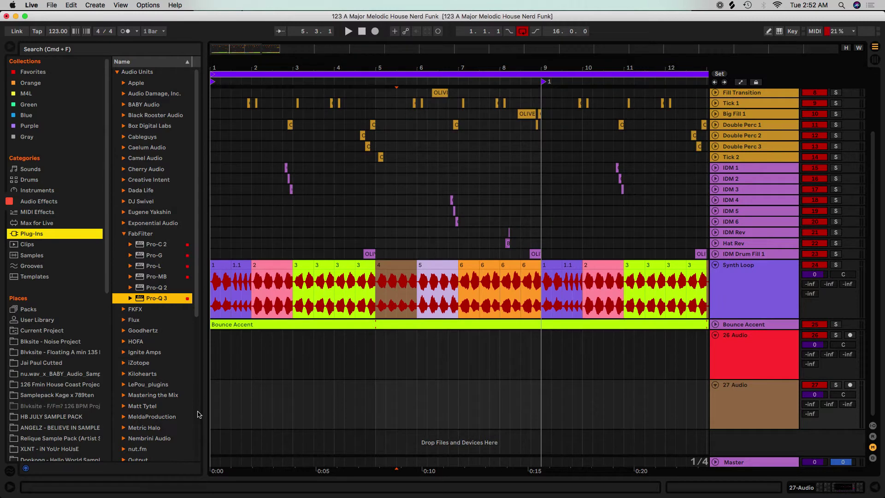
# Step: Open the added Freesound.org folder and widen the browser to show its full sample names
pyautogui.scroll(-10, 41, 347)
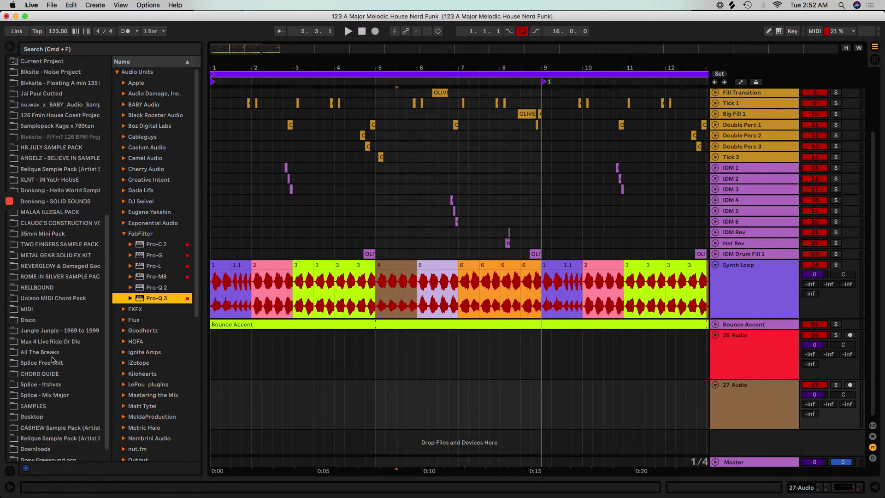
pyautogui.click(54, 445)
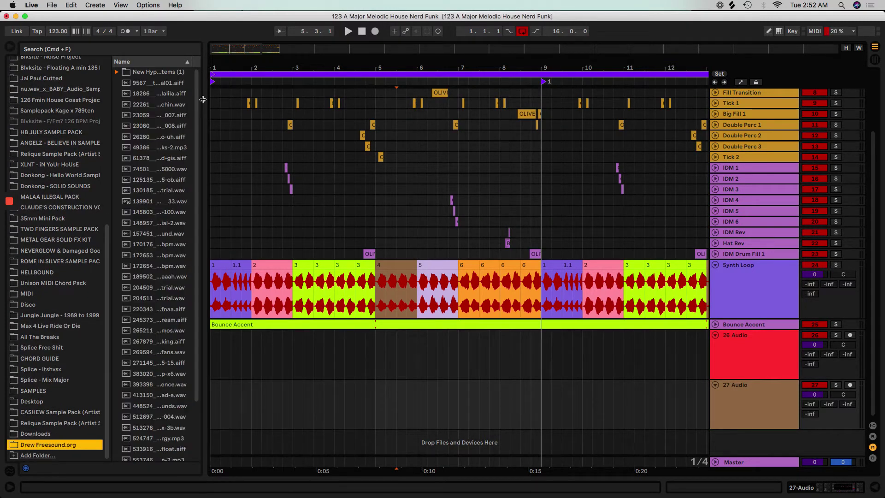
pyautogui.moveTo(200, 124); pyautogui.dragTo(443, 144)
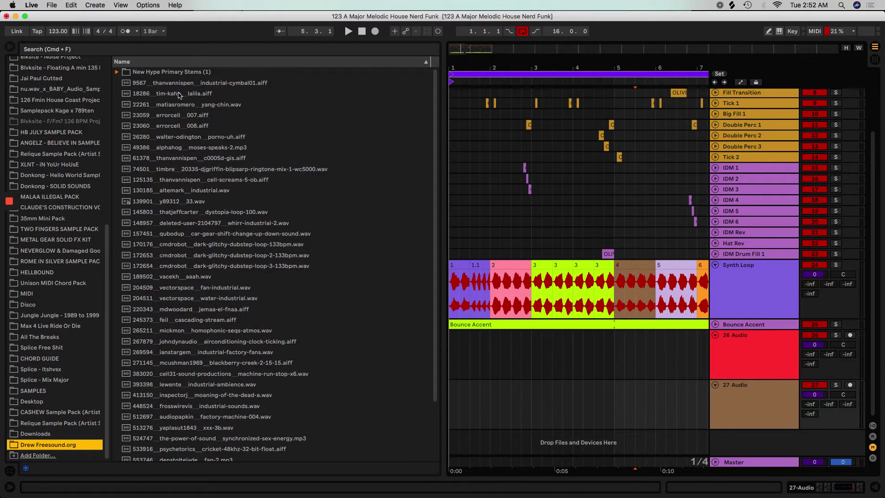
pyautogui.scroll(-3, 187, 339)
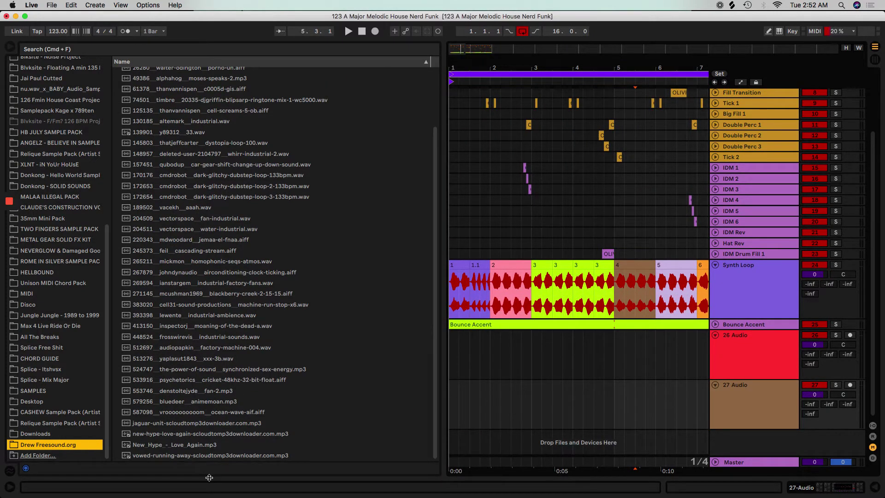
# Step: Preview the samples at the end of the folder and place ocean-wave-aif.aiff on audio track 26 at bar 1
pyautogui.click(199, 455)
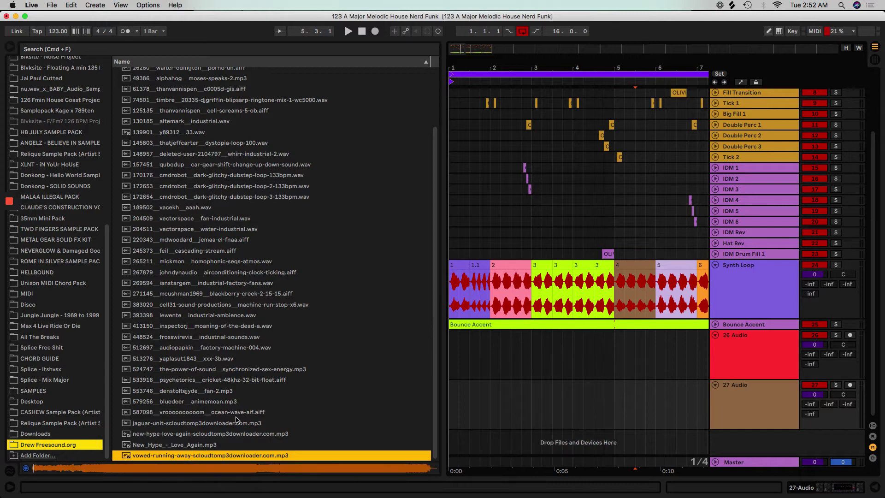
pyautogui.press('Up')
pyautogui.press('Up')
pyautogui.press('Up')
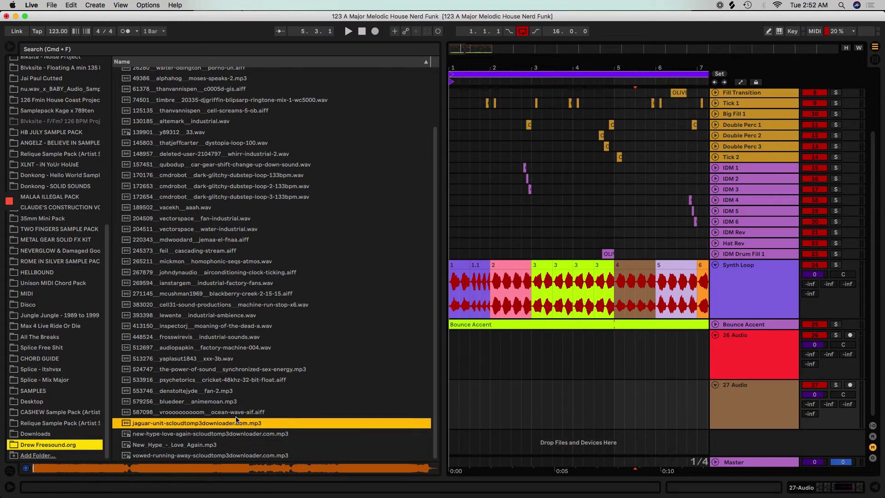
pyautogui.press('Up')
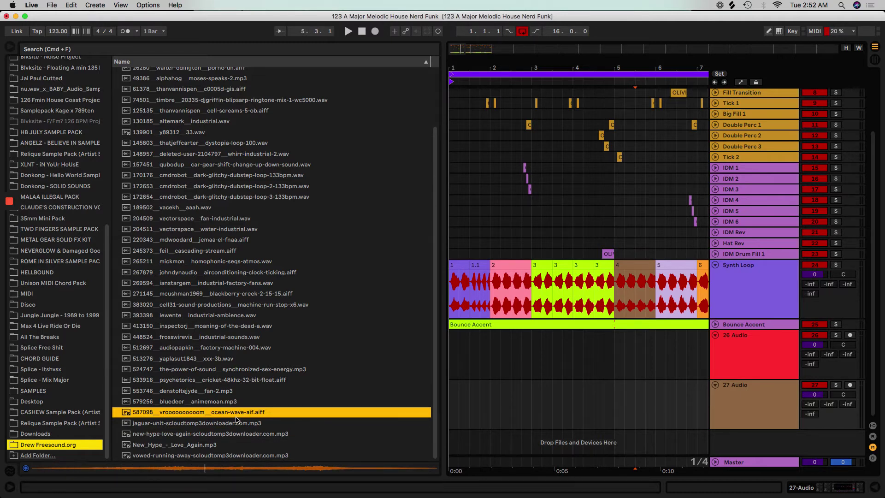
pyautogui.moveTo(232, 417); pyautogui.dragTo(450, 357)
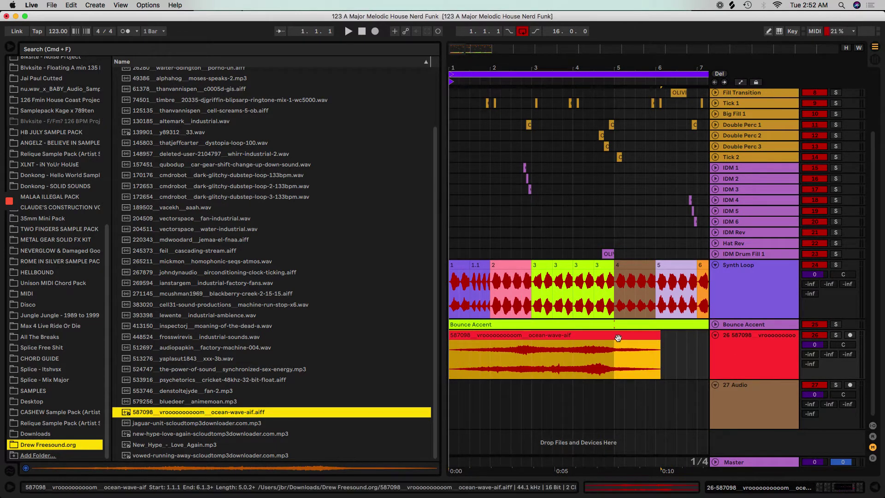
# Step: Turn on warping for the ocean-wave clip and time-compress it to exactly four bars, ending at bar 5
pyautogui.press('super+alt+l')
pyautogui.click(121, 353)
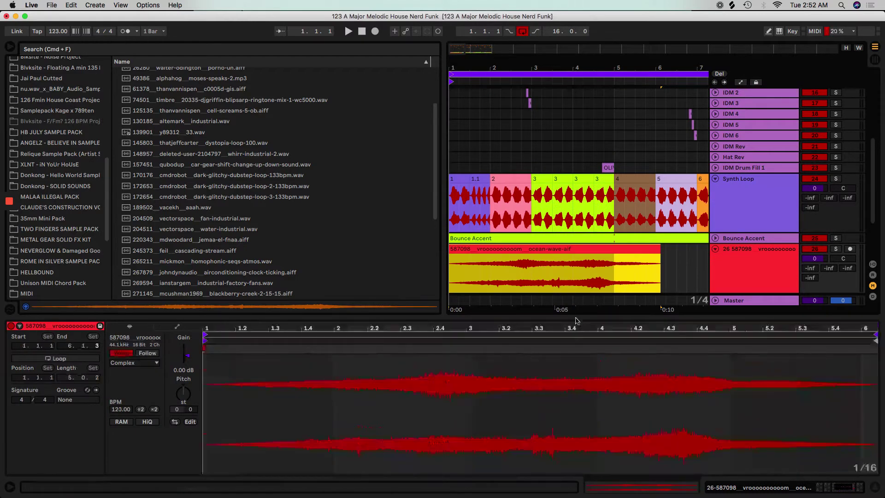
pyautogui.moveTo(658, 252); pyautogui.dragTo(614, 251)
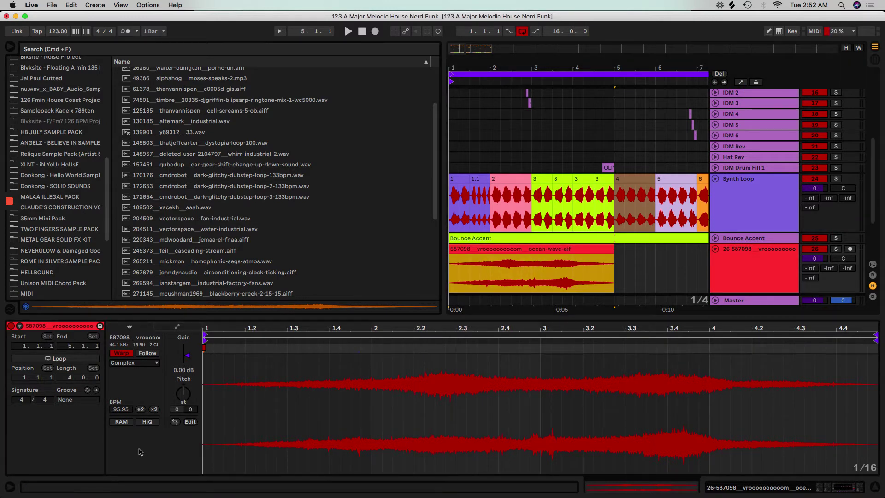
# Step: Loop playback over the four-bar ocean-wave clip and lower its gain to -17.2 dB
pyautogui.moveTo(186, 364); pyautogui.dragTo(186, 380)
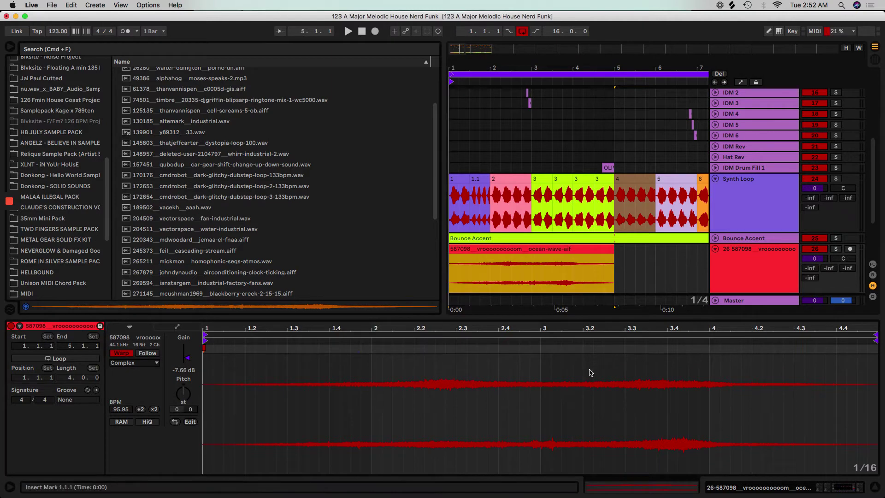
pyautogui.press('super+l')
pyautogui.press('space')
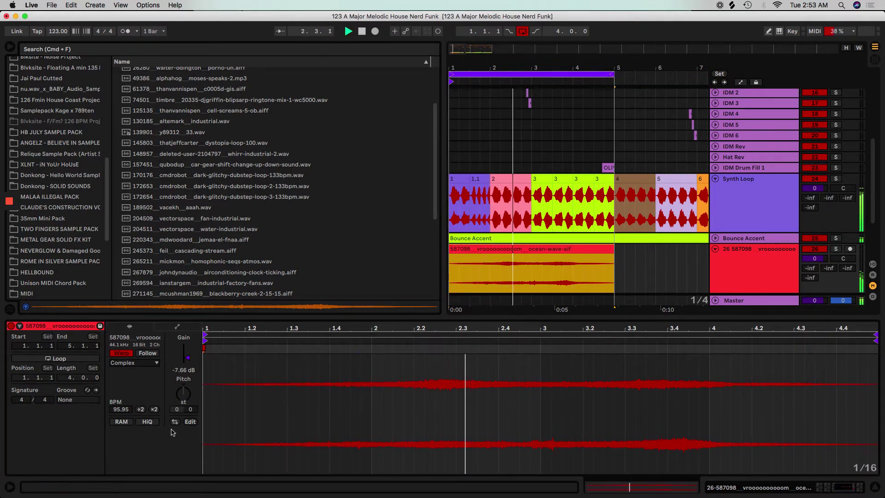
pyautogui.moveTo(188, 366); pyautogui.dragTo(188, 383)
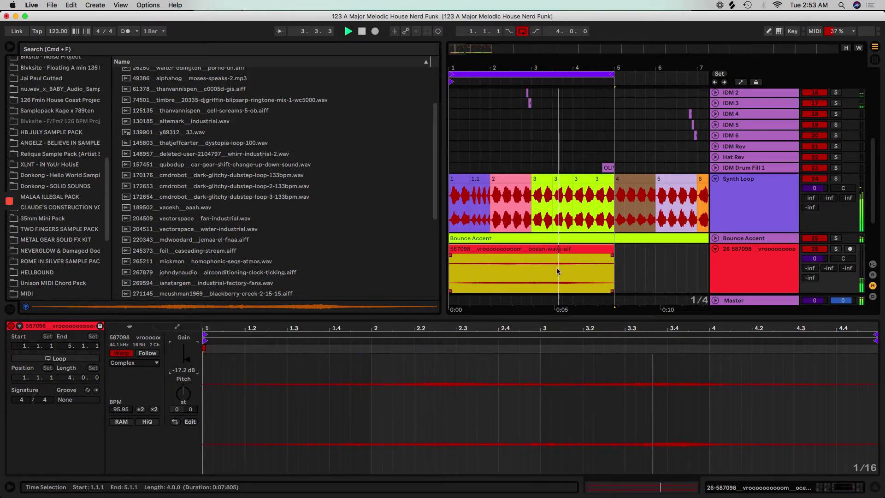
# Step: Rename the ocean-wave audio track as Ocean
pyautogui.click(762, 270)
pyautogui.press('super+r')
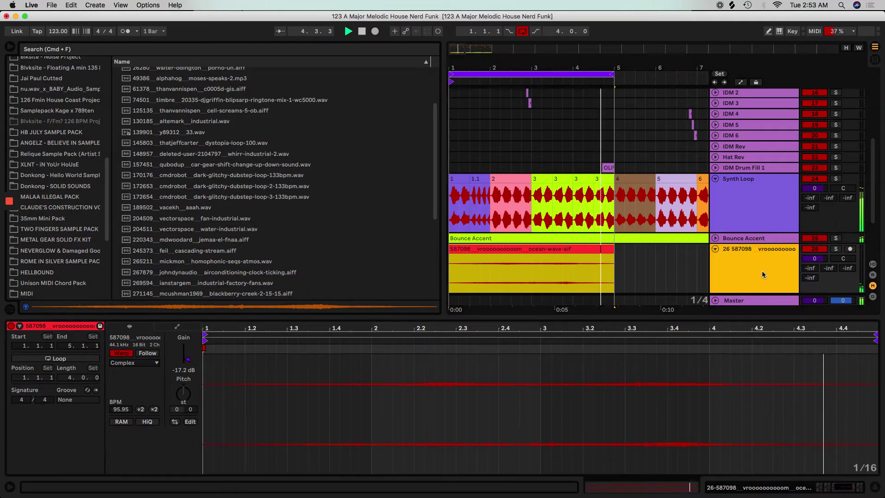
pyautogui.write('OCean')
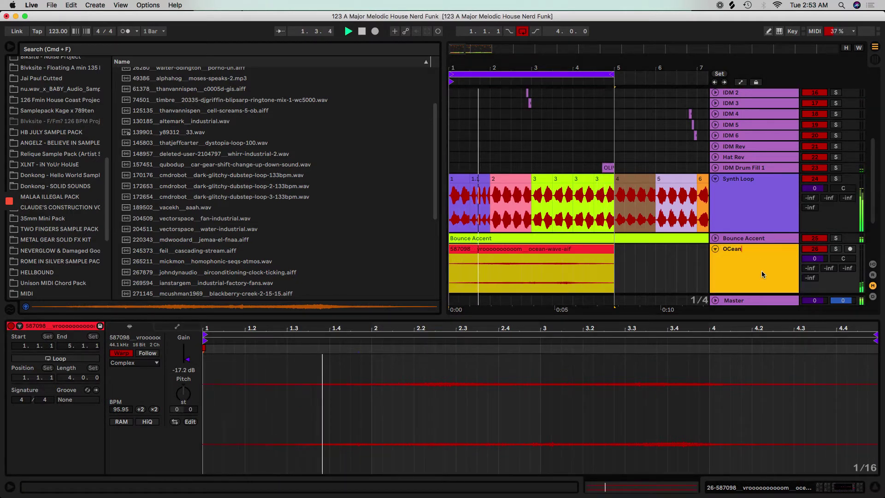
pyautogui.press('BackSpace')
pyautogui.press('BackSpace')
pyautogui.write('cean')
pyautogui.press('Return')
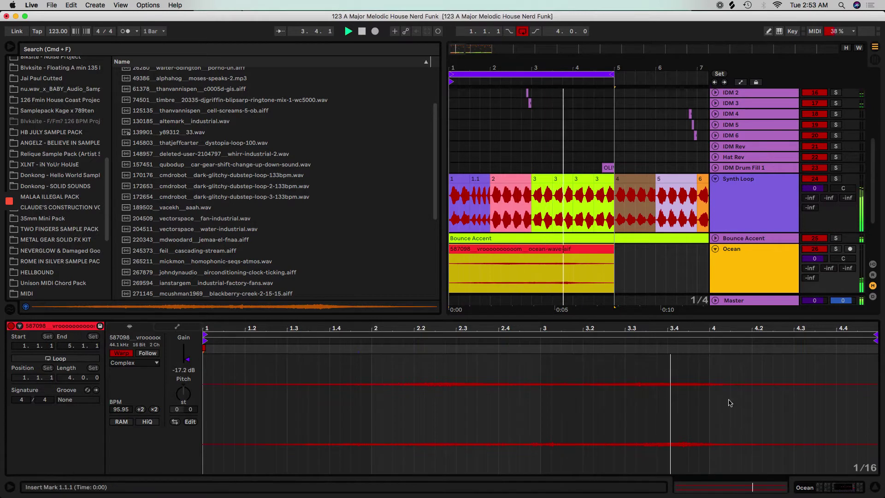
# Step: Set the ocean-wave clip's gain to -15.0 dB and enable low-cut band 1 in the Ocean track's EQ Eight
pyautogui.click(234, 394)
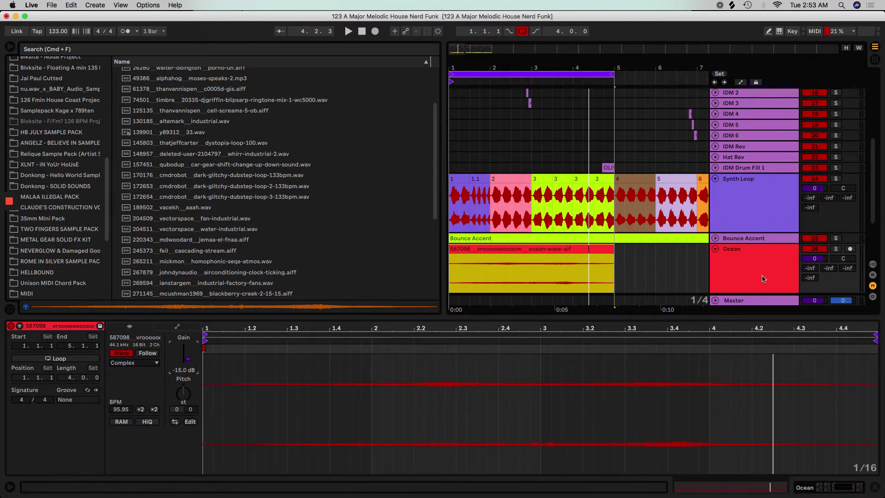
pyautogui.press('super+t')
pyautogui.click(222, 468)
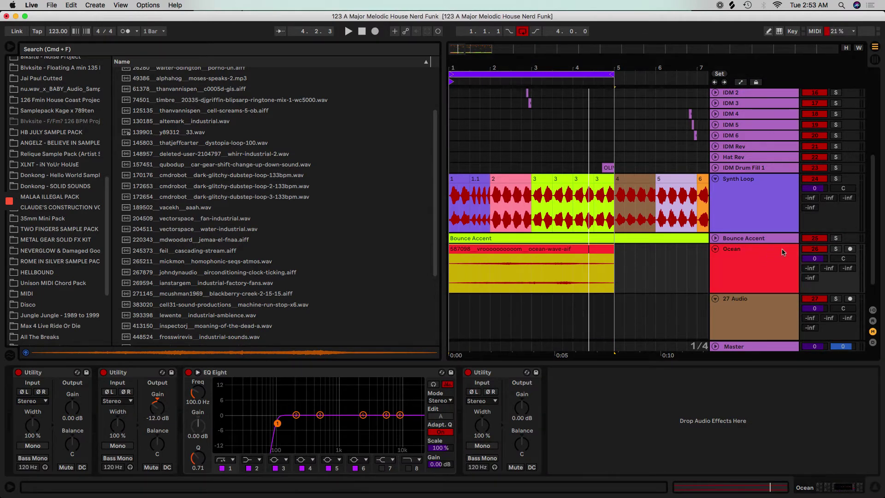
# Step: Duplicate the four-bar Ocean clip three times to fill the track up to bar 17, and play from bar 1
pyautogui.click(564, 251)
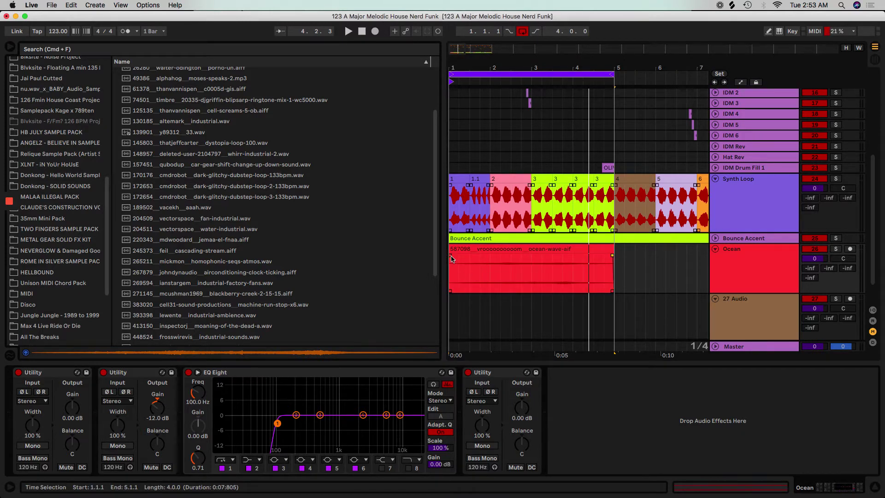
pyautogui.press('super+d')
pyautogui.press('super+d')
pyautogui.press('super+d')
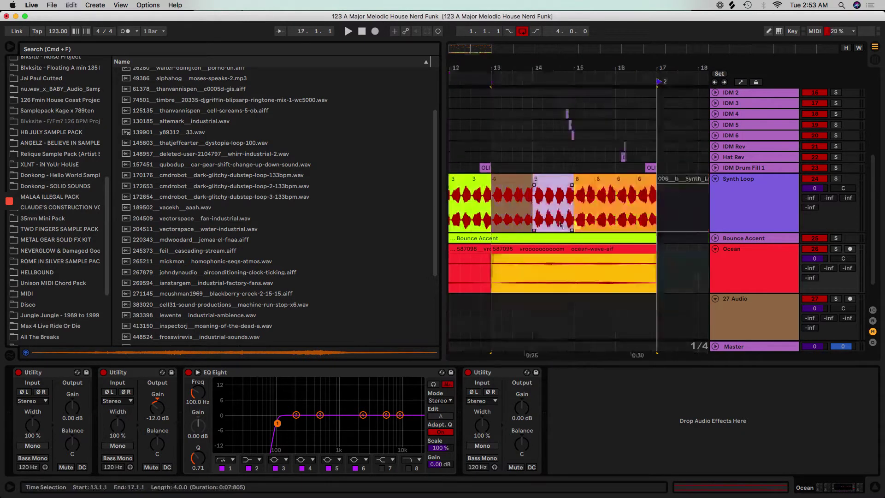
pyautogui.moveTo(537, 56); pyautogui.dragTo(512, 23)
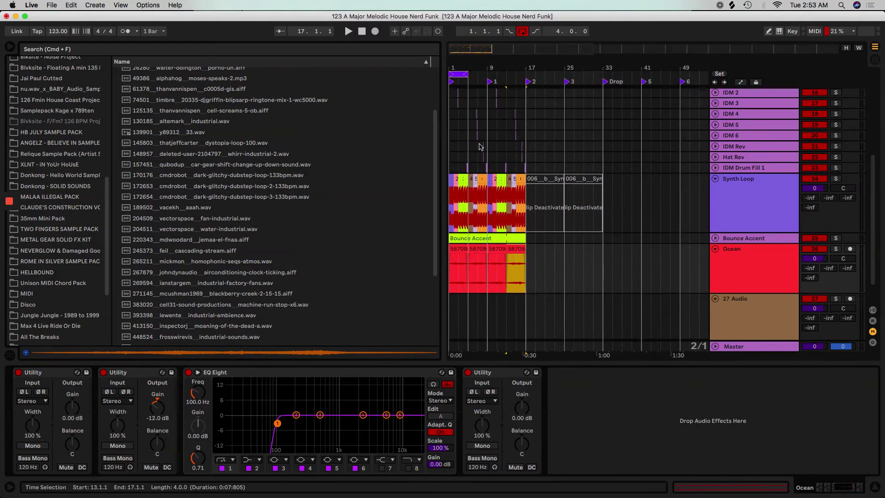
pyautogui.click(452, 81)
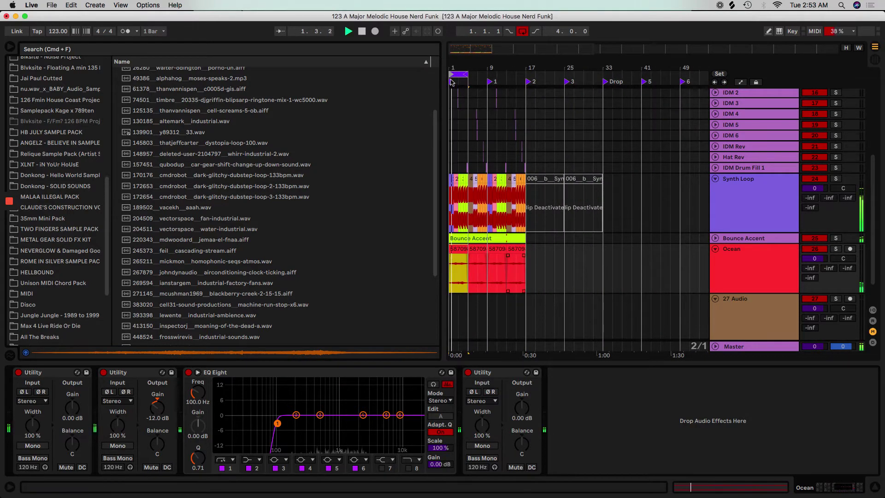
# Step: Insert another audio track below audio track 27
pyautogui.click(756, 309)
pyautogui.press('super+t')
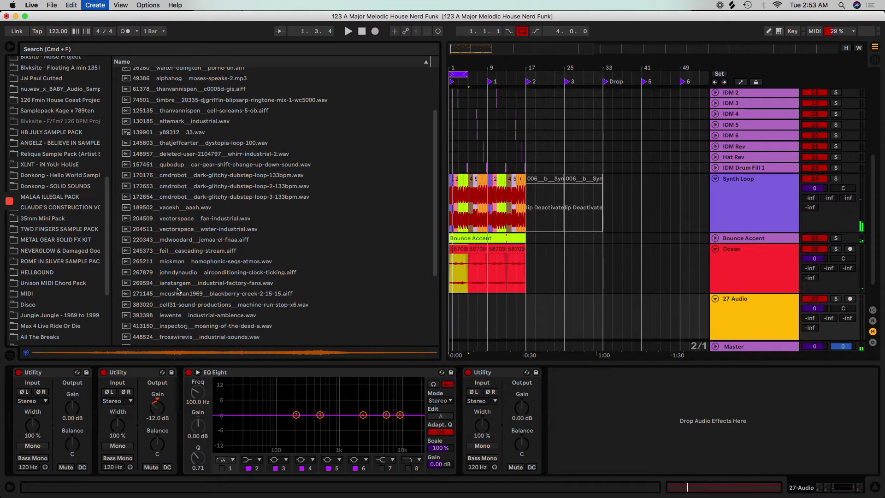
# Step: Preview the Freesound samples one by one, going backwards from animemoan.mp3 to industrial-factory-fans.wav
pyautogui.scroll(-5, 209, 318)
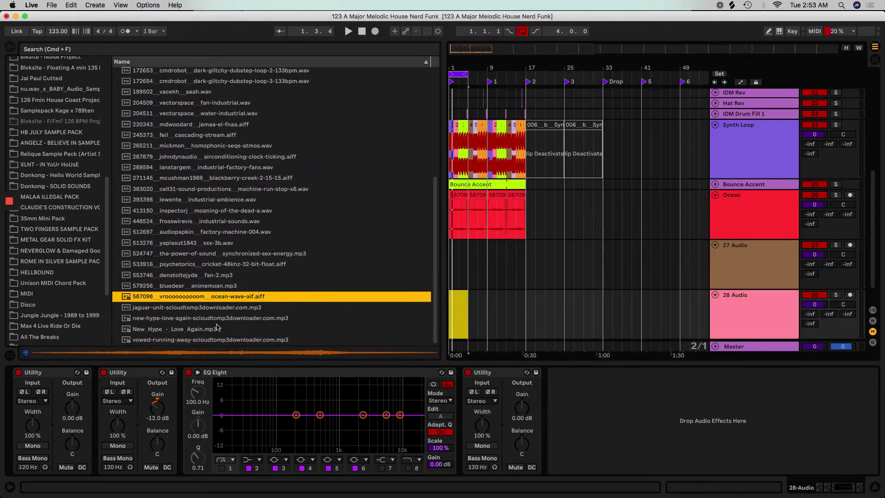
pyautogui.click(138, 285)
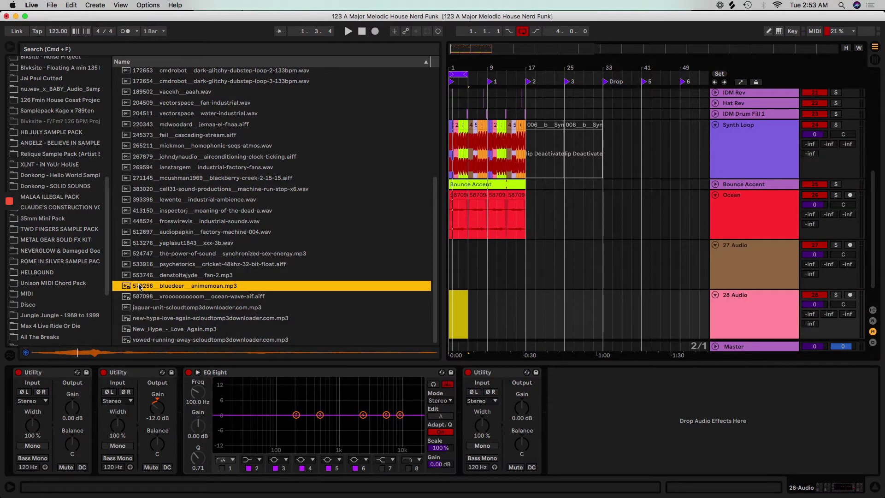
pyautogui.press('Up')
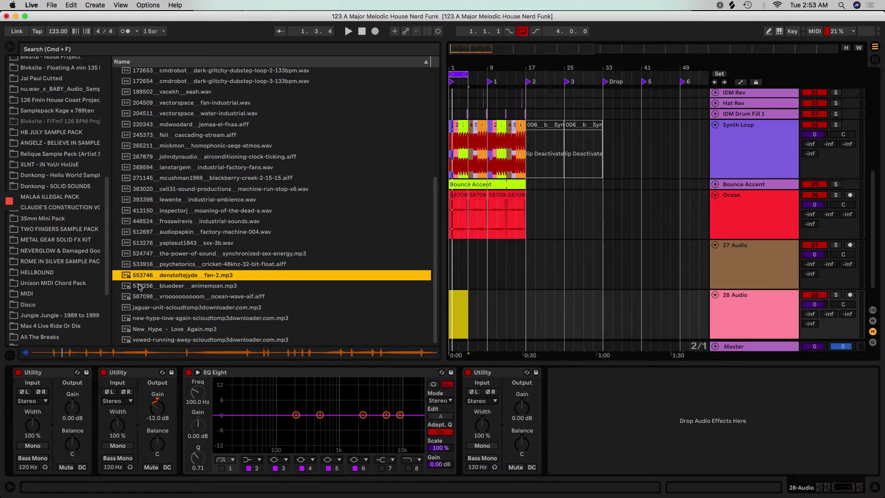
pyautogui.press('Up')
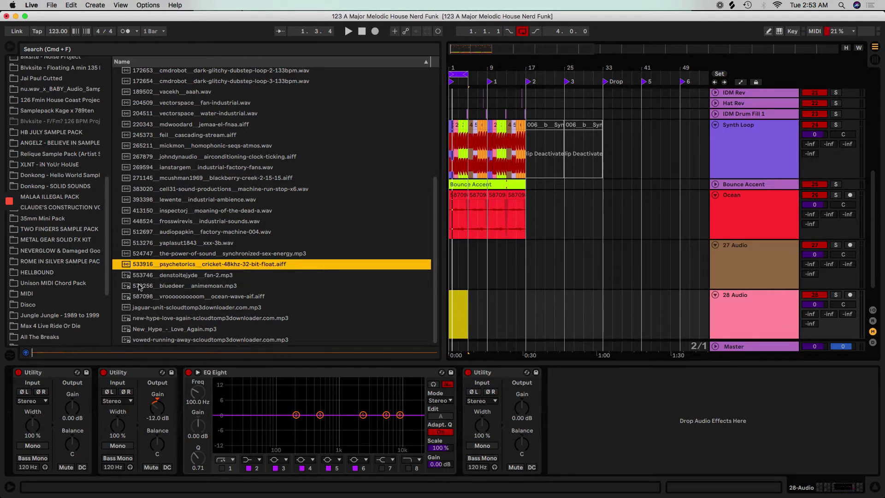
pyautogui.press('Up')
pyautogui.press('Up')
pyautogui.press('Up')
pyautogui.press('Up')
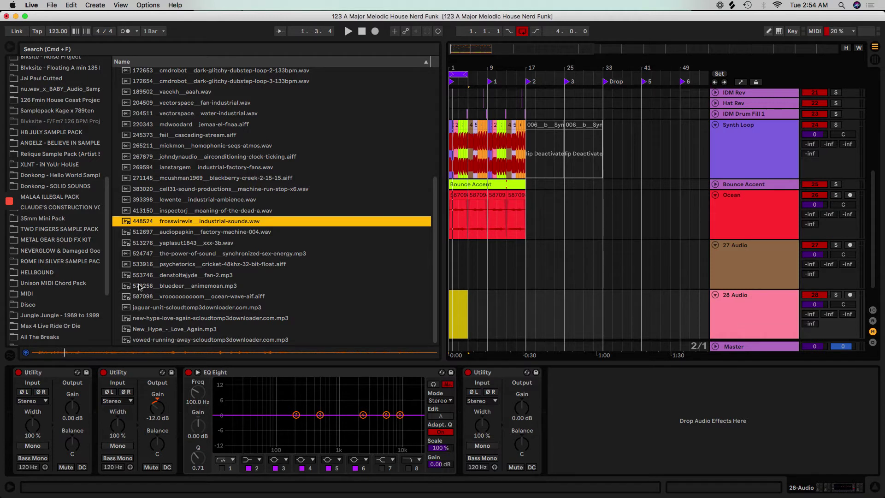
pyautogui.press('Up')
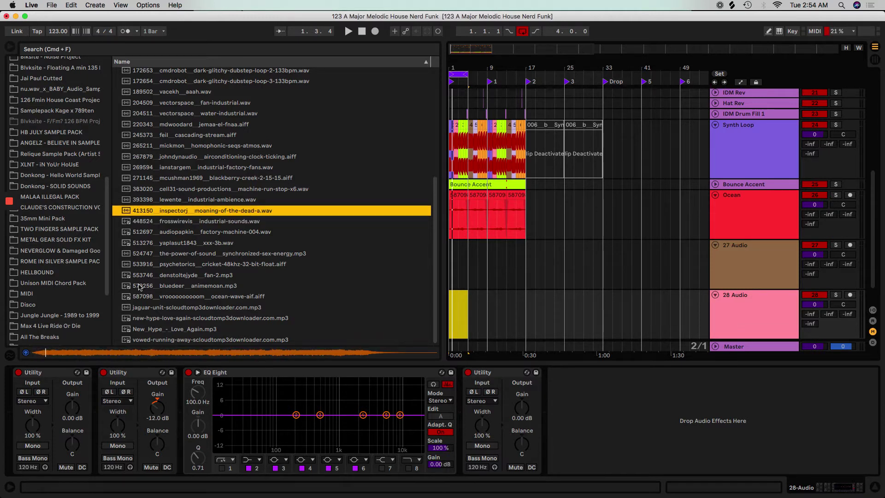
pyautogui.press('Up')
pyautogui.press('Up')
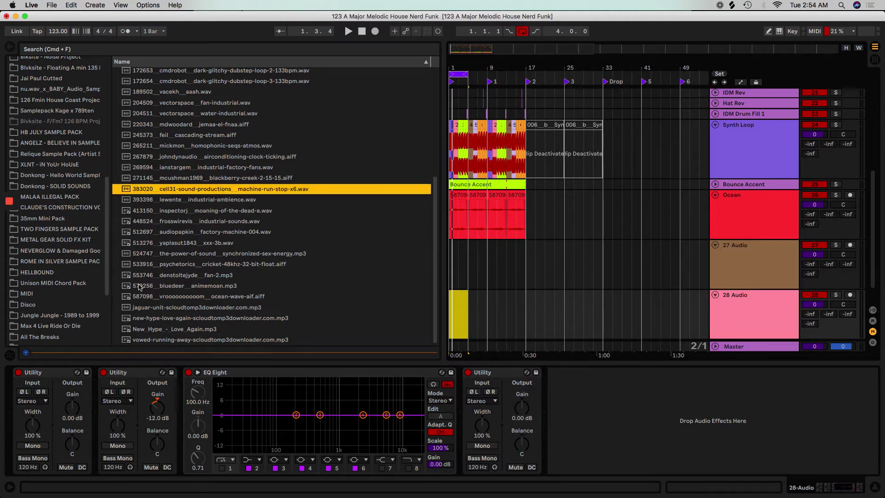
pyautogui.press('Up')
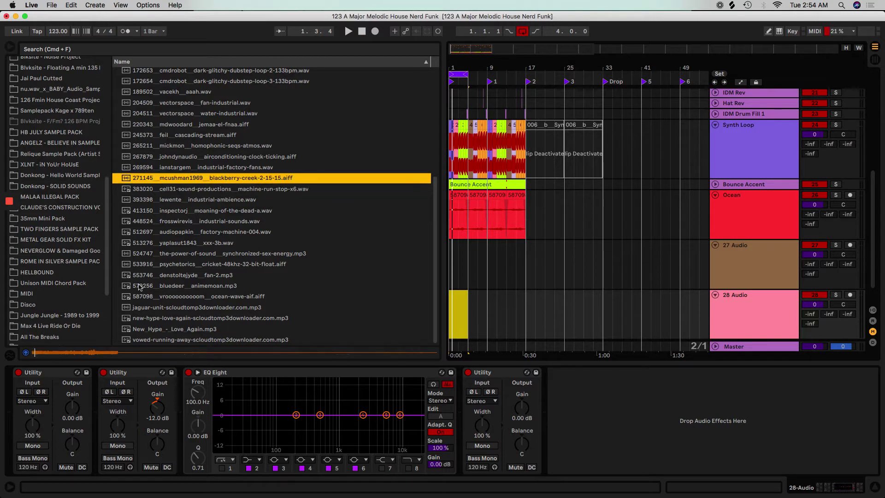
pyautogui.press('Up')
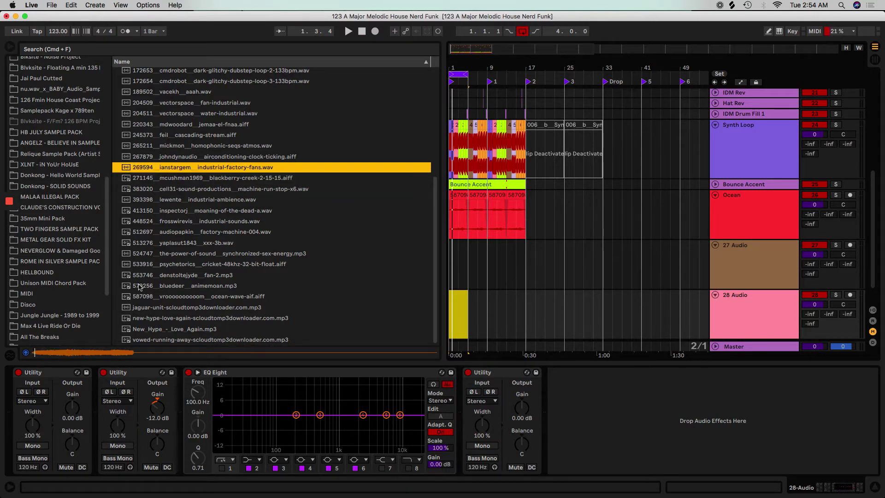
# Step: Place the blackberry-creek-2-15-15.aiff sample on audio track 27 at bar 1 and turn on warping for it
pyautogui.press('Down')
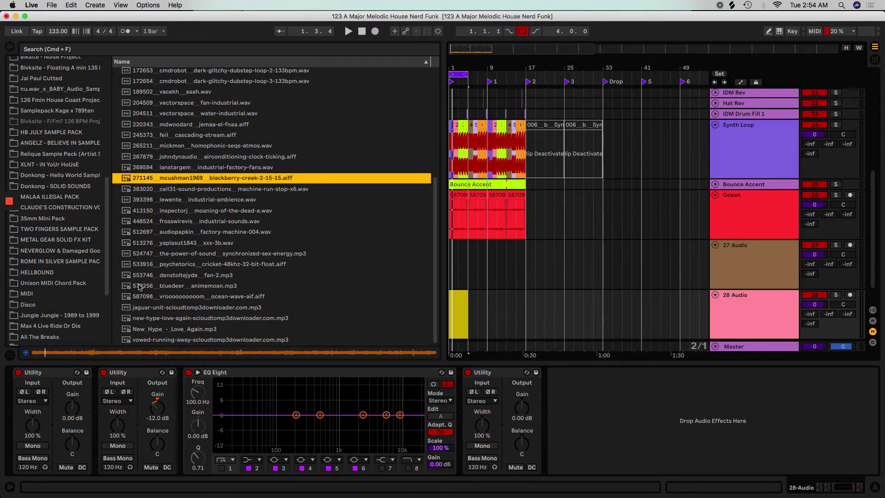
pyautogui.moveTo(224, 182); pyautogui.dragTo(456, 265)
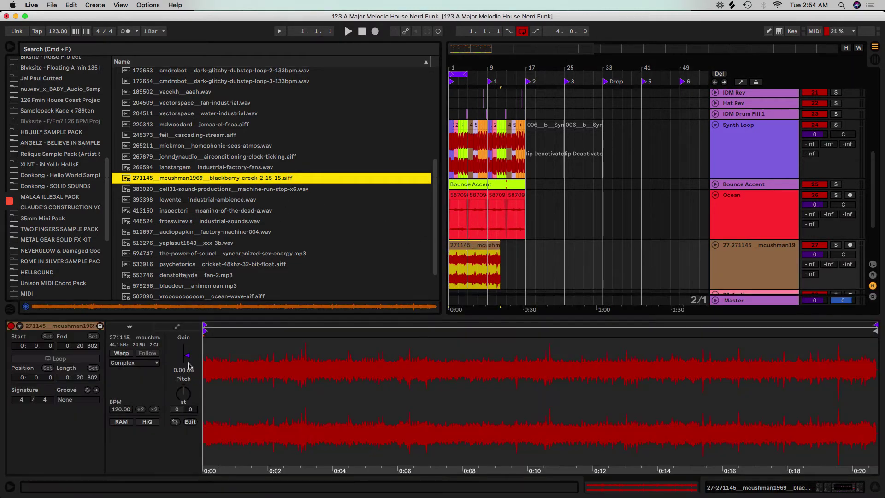
pyautogui.click(122, 352)
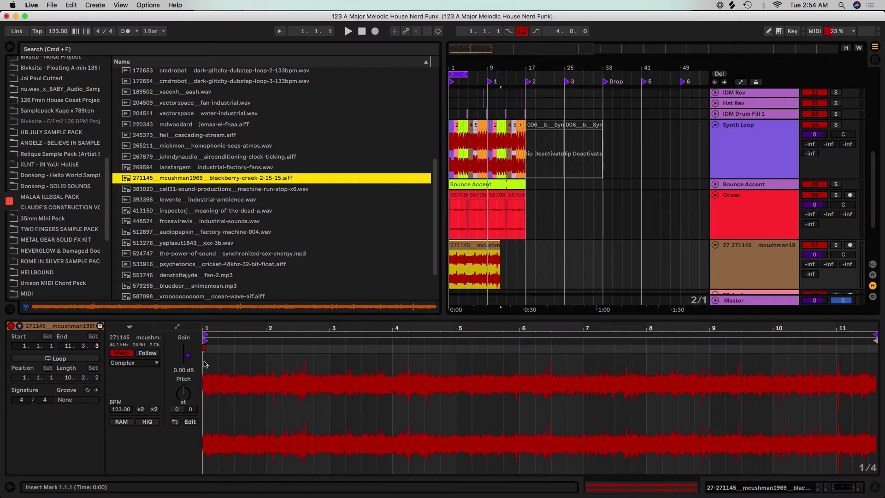
# Step: Loop the first bar of the blackberry-creek clip and extend the clip to bar 17 in the arrangement
pyautogui.moveTo(205, 364); pyautogui.dragTo(267, 362)
pyautogui.press('super+l')
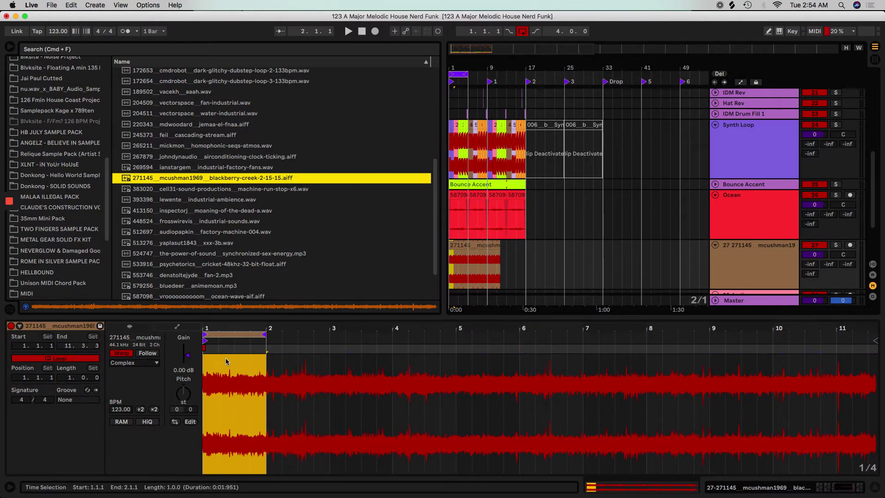
pyautogui.press('space')
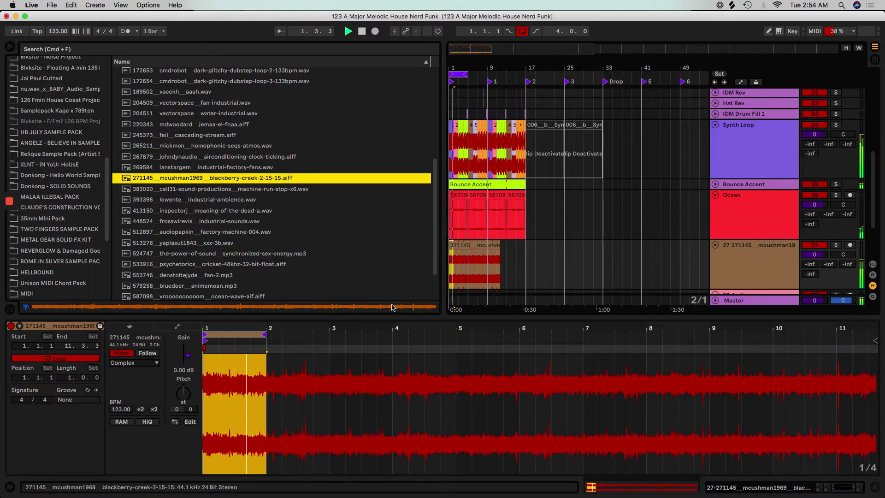
pyautogui.click(496, 244)
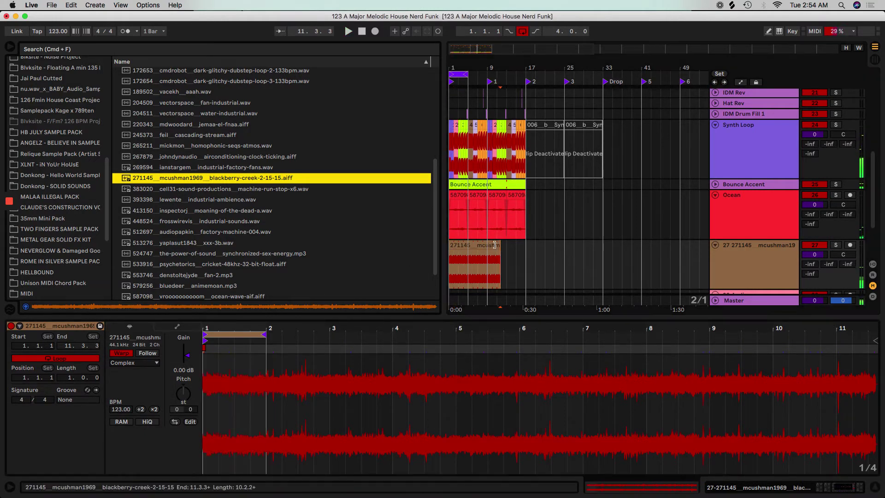
pyautogui.moveTo(496, 245); pyautogui.dragTo(525, 245)
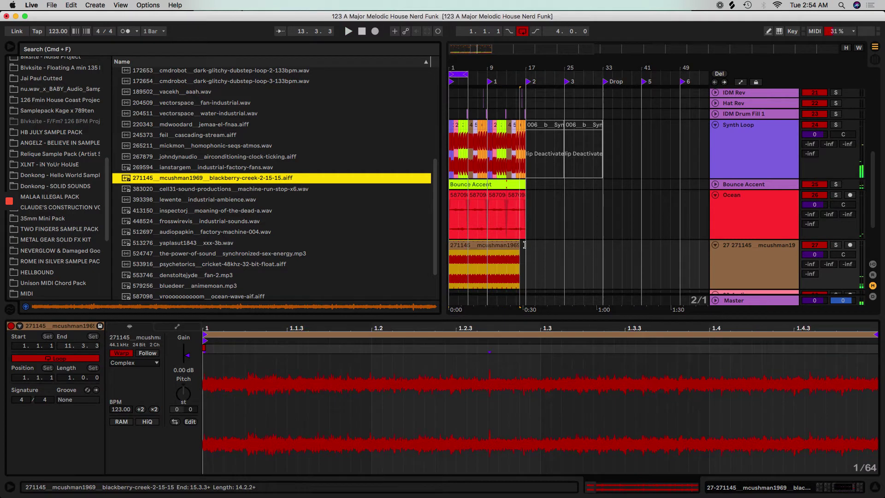
# Step: Rename the blackberry-creek sample's track as Creek
pyautogui.click(735, 266)
pyautogui.press('super+r')
pyautogui.write('C')
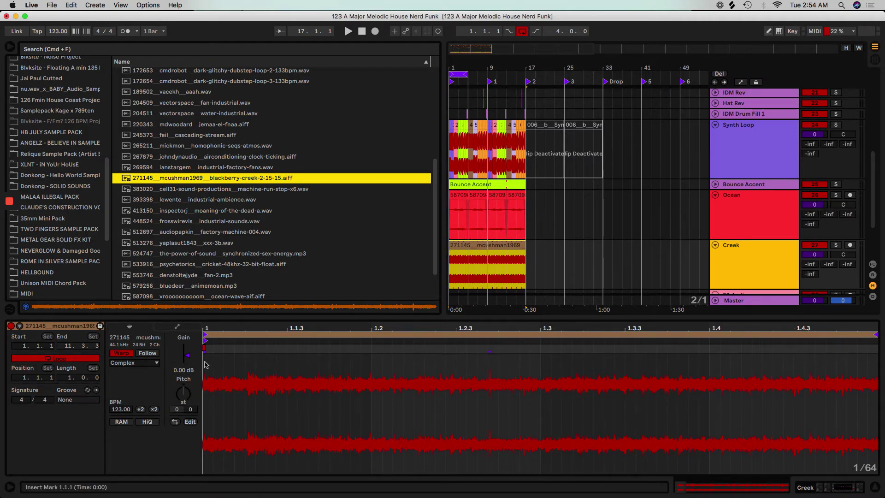
# Step: Shape the Creek clip's gain envelope with a short fade-in at 1.1.1 and a fade-out to silence at bar 2, and audition it
pyautogui.click(173, 333)
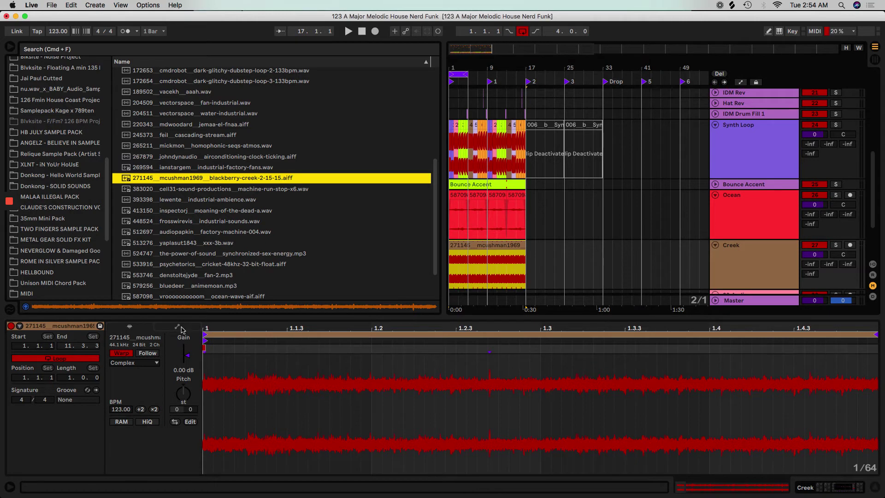
pyautogui.click(179, 327)
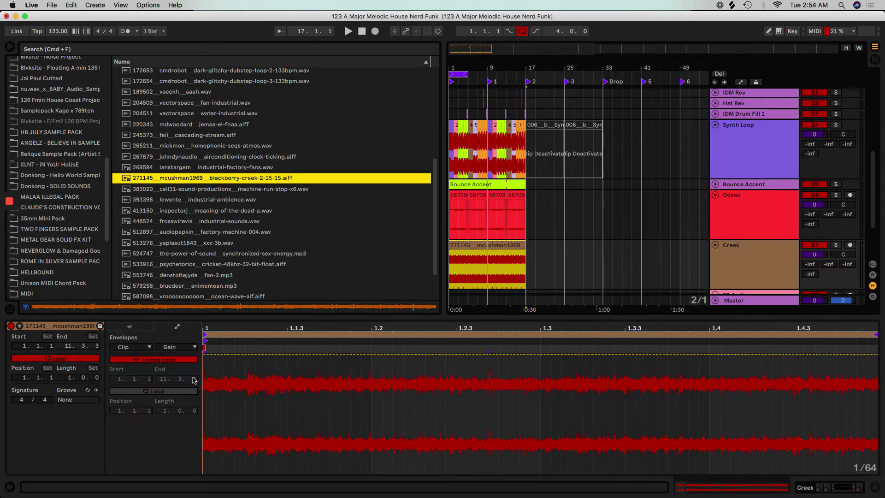
pyautogui.click(210, 359)
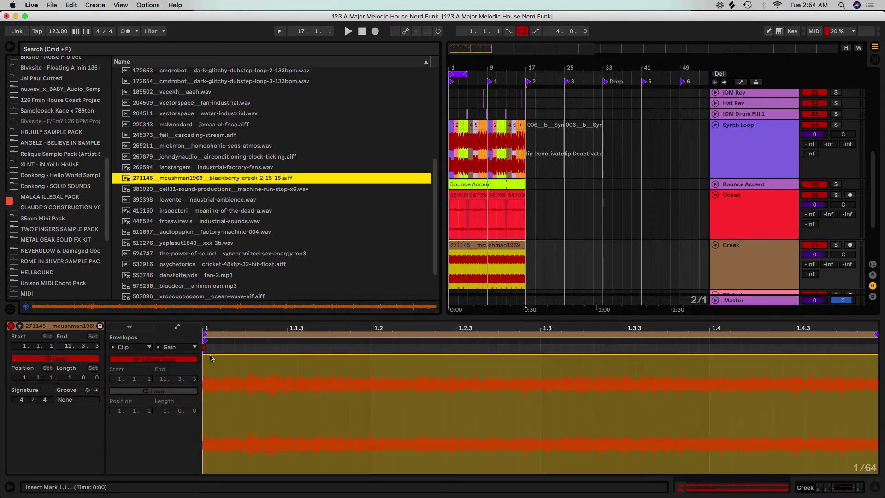
pyautogui.moveTo(210, 359); pyautogui.dragTo(395, 472)
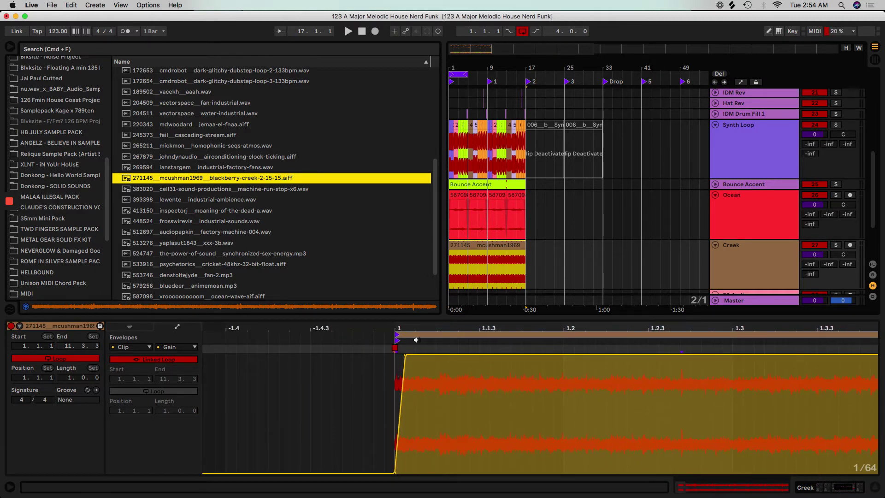
pyautogui.moveTo(405, 329)
pyautogui.mouseDown()
pyautogui.moveTo(405, 369)
pyautogui.moveTo(421, 361)
pyautogui.moveTo(252, 364)
pyautogui.moveTo(267, 341)
pyautogui.moveTo(267, 360)
pyautogui.moveTo(509, 372)
pyautogui.mouseUp()
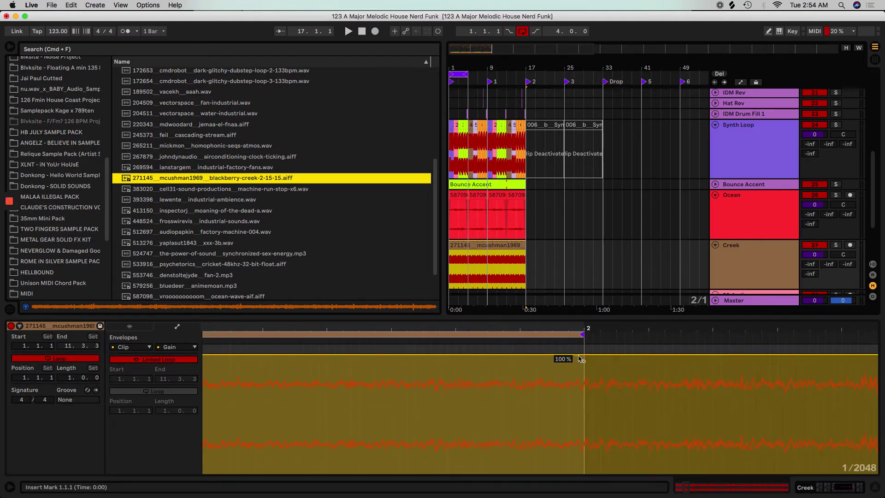
pyautogui.moveTo(585, 358); pyautogui.dragTo(584, 473)
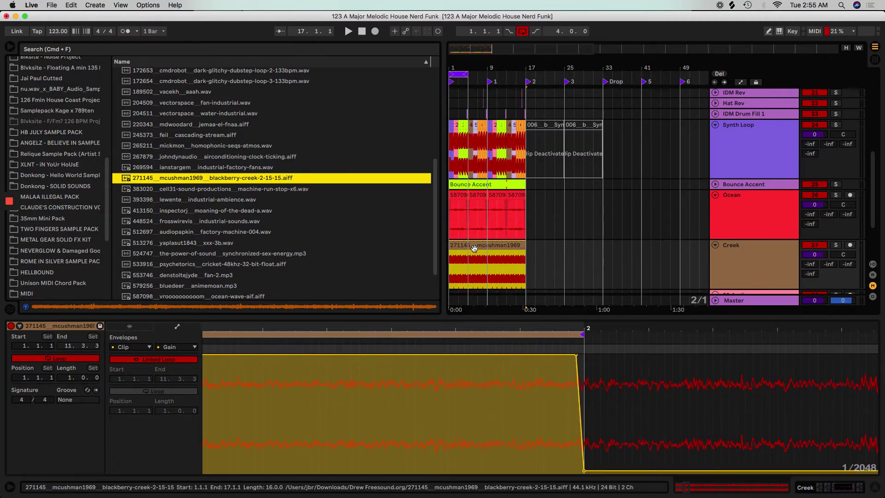
pyautogui.moveTo(502, 328); pyautogui.dragTo(502, 319)
pyautogui.press('space')
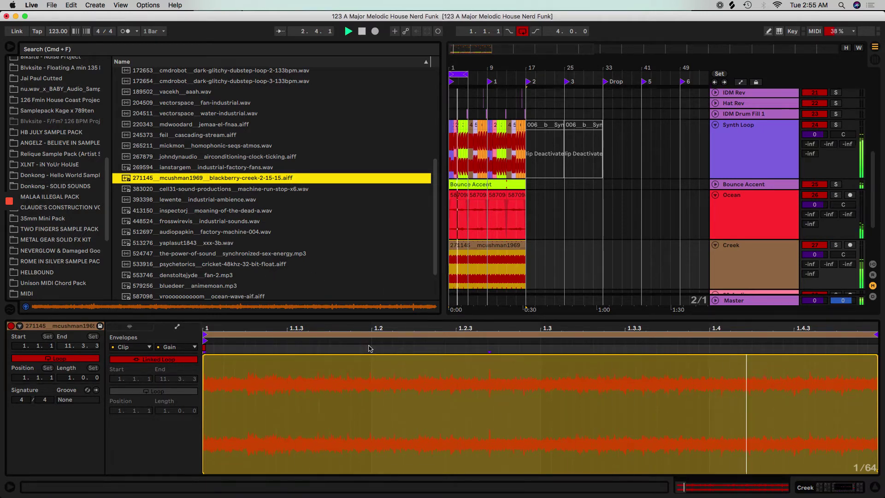
pyautogui.press('space')
# Step: Lengthen the fade-in slightly at the very start of the Creek clip's gain envelope
pyautogui.moveTo(539, 329); pyautogui.dragTo(539, 341)
pyautogui.scroll(10, 208, 326)
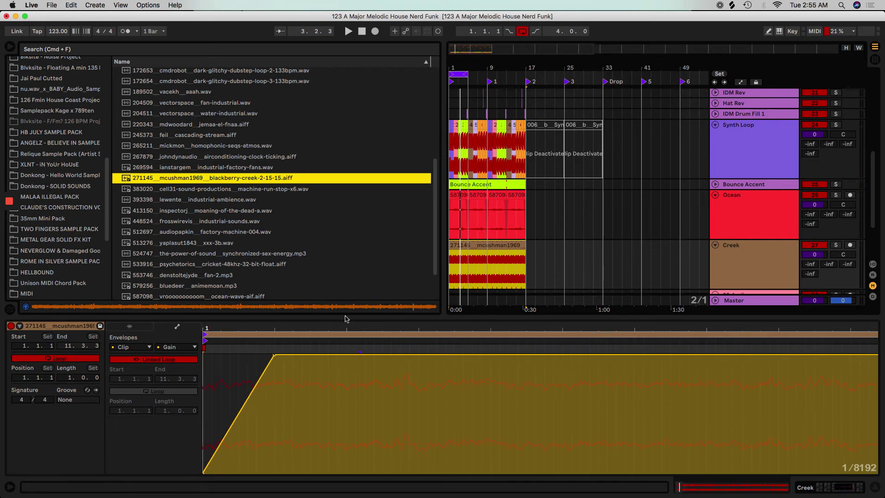
pyautogui.moveTo(276, 358); pyautogui.dragTo(418, 355)
# Step: Add a steep gain fade-out to 0% at beat 1.2 of the Creek clip
pyautogui.scroll(-5, 416, 332)
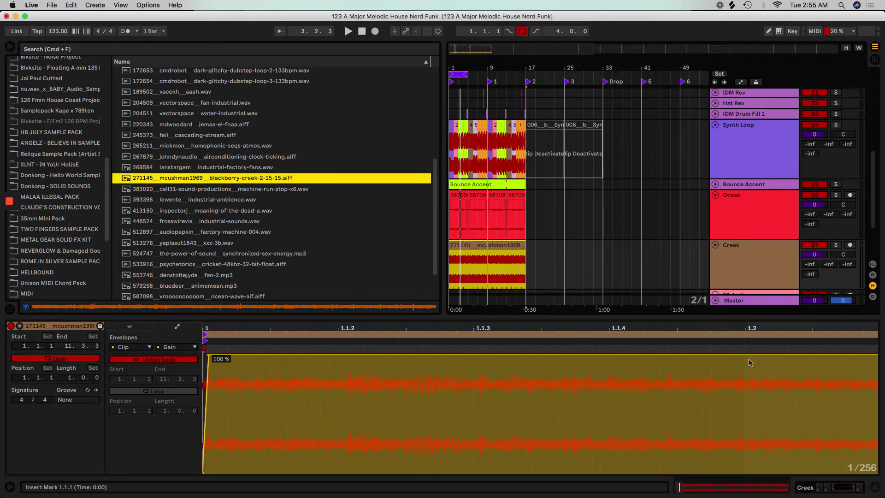
pyautogui.moveTo(748, 358); pyautogui.dragTo(743, 473)
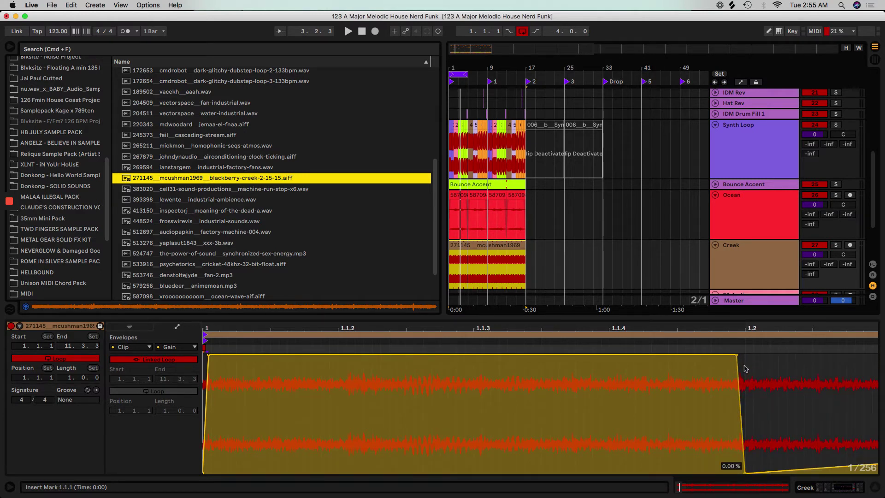
pyautogui.press('super+z')
pyautogui.press('super+shift+z')
# Step: Duplicate the first beat's gain envelope shape across the remaining three beats of the Creek clip's looped bar and audition it
pyautogui.moveTo(745, 367); pyautogui.dragTo(176, 370)
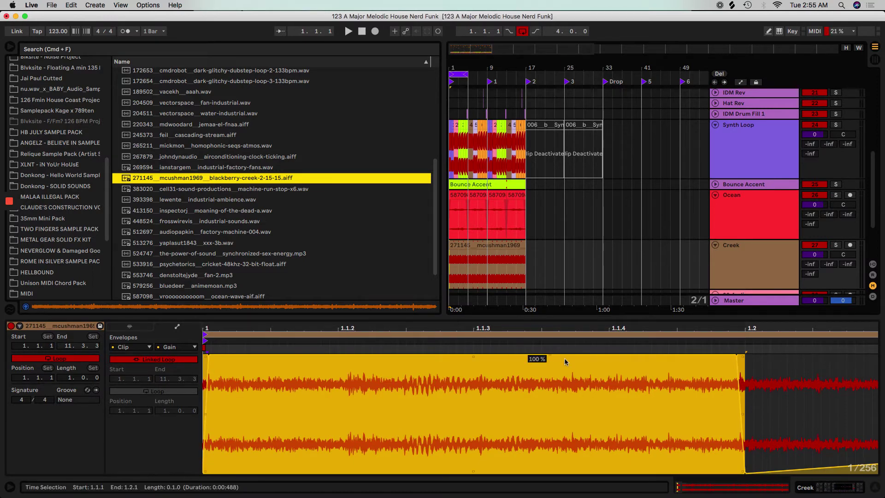
pyautogui.press('Right')
pyautogui.press('Right')
pyautogui.press('Right')
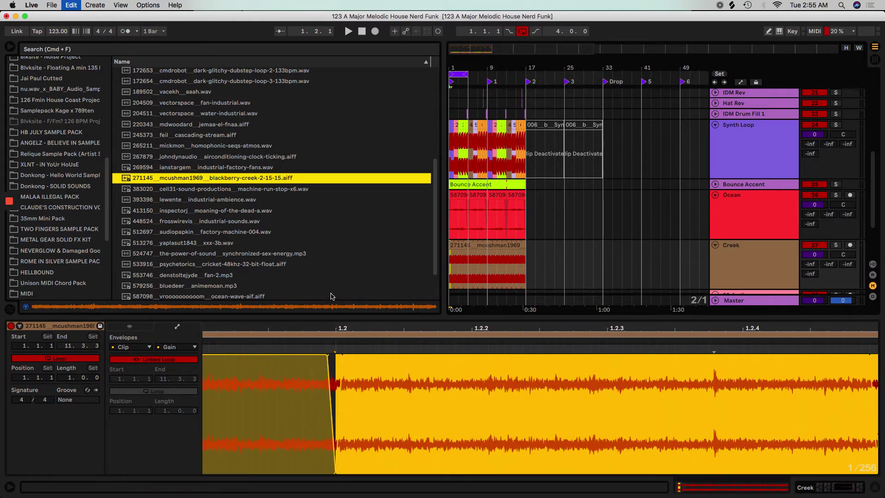
pyautogui.doubleClick(252, 330)
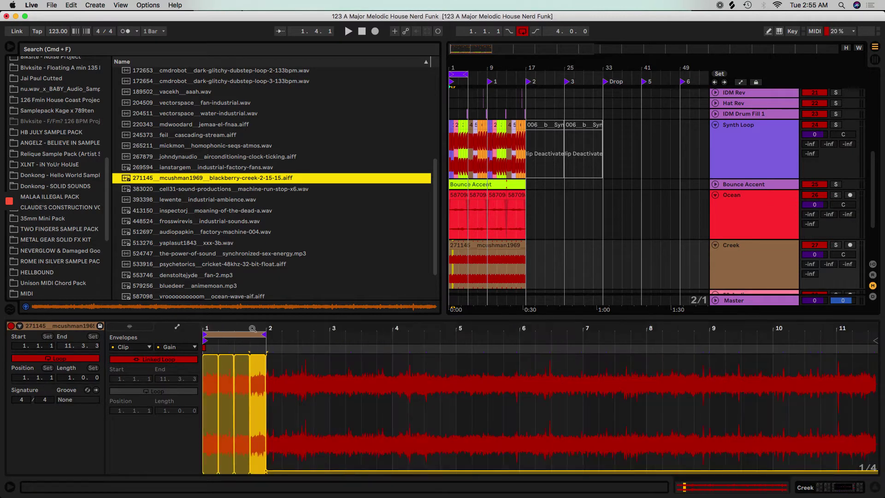
pyautogui.press('space')
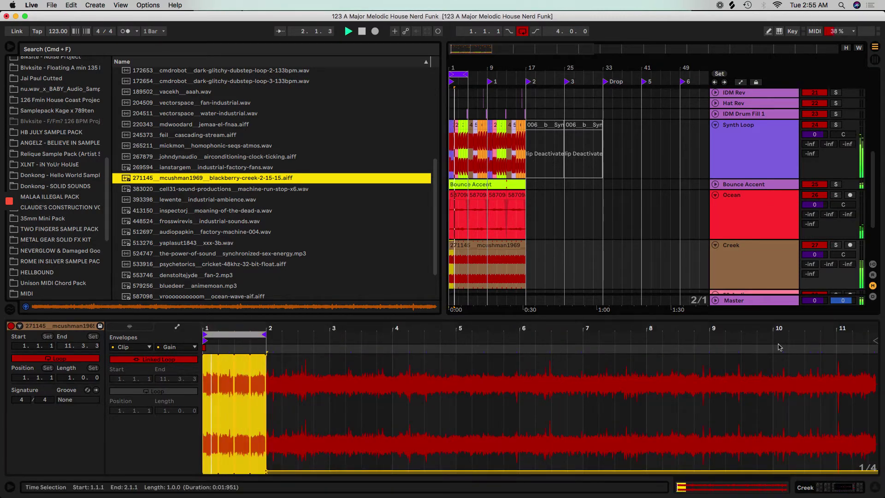
# Step: Enable the 100 Hz low cut in the Creek track's EQ Eight and lower its last Utility's gain to -10 dB
pyautogui.click(735, 253)
pyautogui.hotkey('shift', 'Tab')
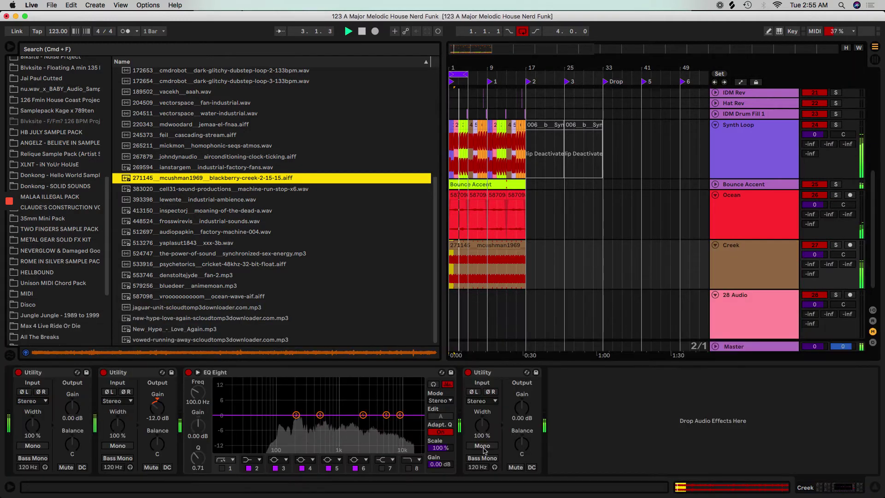
pyautogui.moveTo(522, 408); pyautogui.dragTo(533, 428)
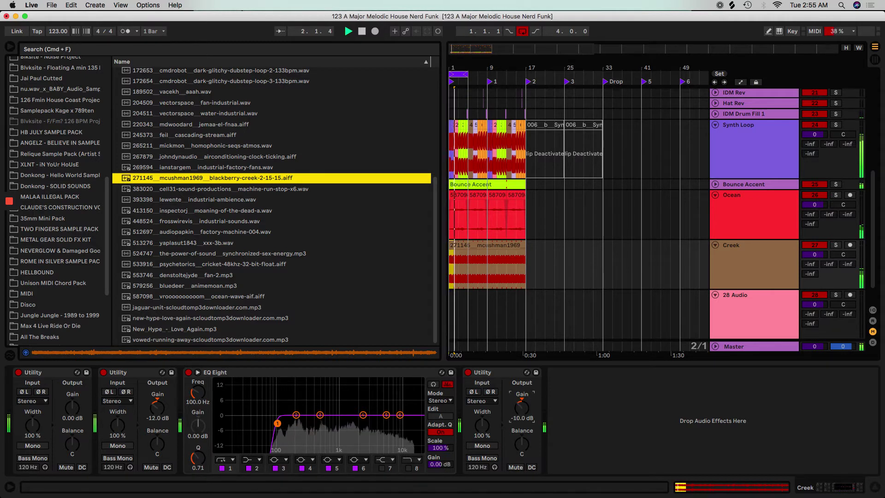
# Step: Solo the Ocean and Creek tracks together and lower the gain of Creek's last Utility to -24.6 dB
pyautogui.click(836, 195)
pyautogui.keyDown('super'); pyautogui.click(835, 245); pyautogui.keyUp('super')
pyautogui.moveTo(521, 407); pyautogui.dragTo(522, 446)
# Step: Compare the Ocean and Creek levels in the mixer and set the gain of Ocean's second Utility to -6 dB
pyautogui.press('Tab')
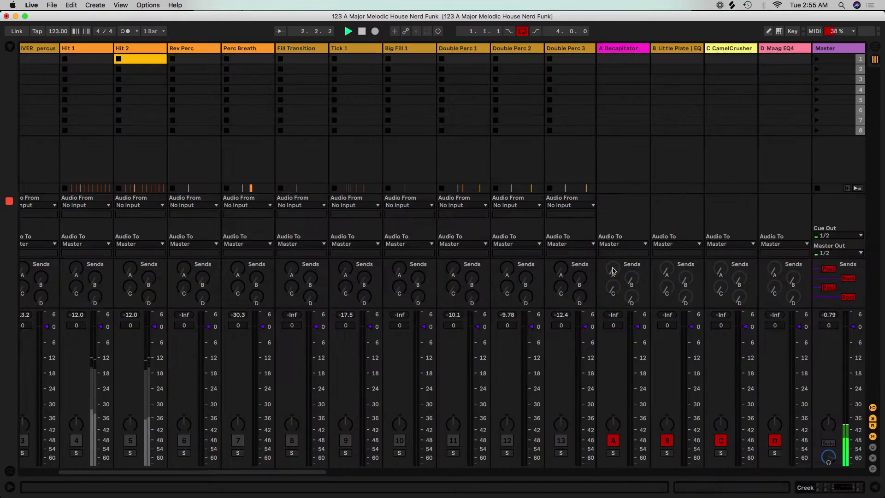
pyautogui.hscroll(10, 523, 451)
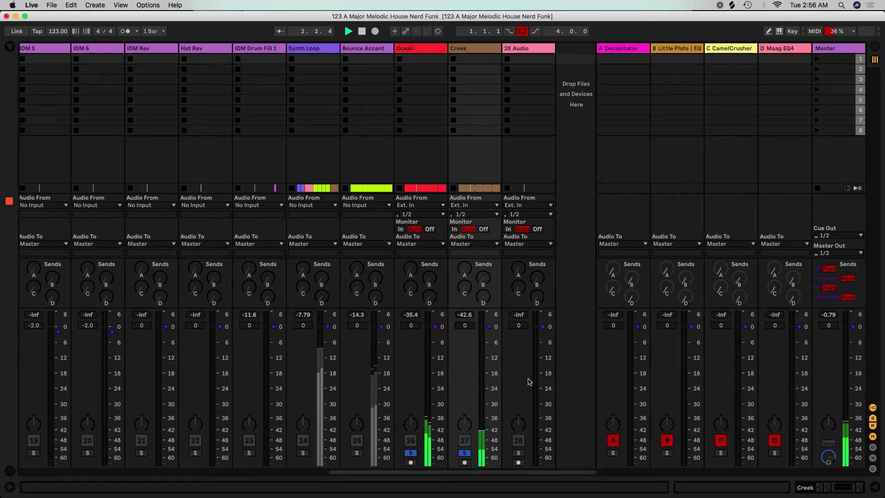
pyautogui.press('space')
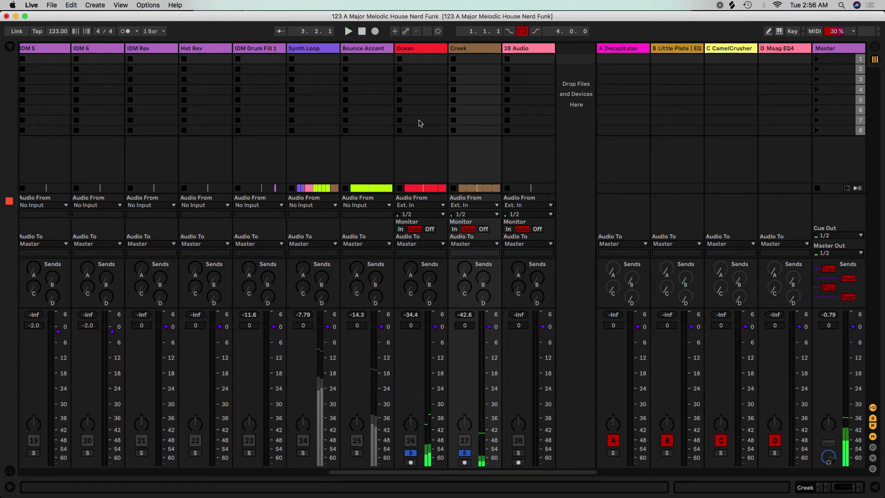
pyautogui.doubleClick(419, 60)
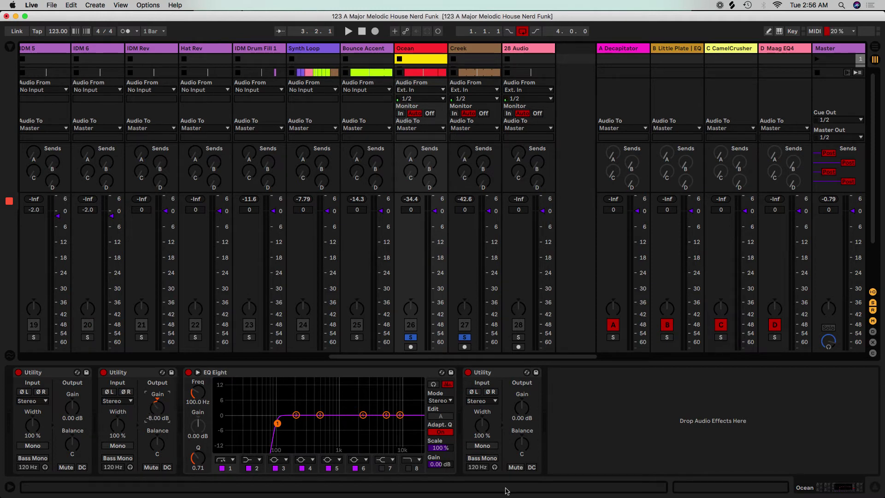
pyautogui.press('space')
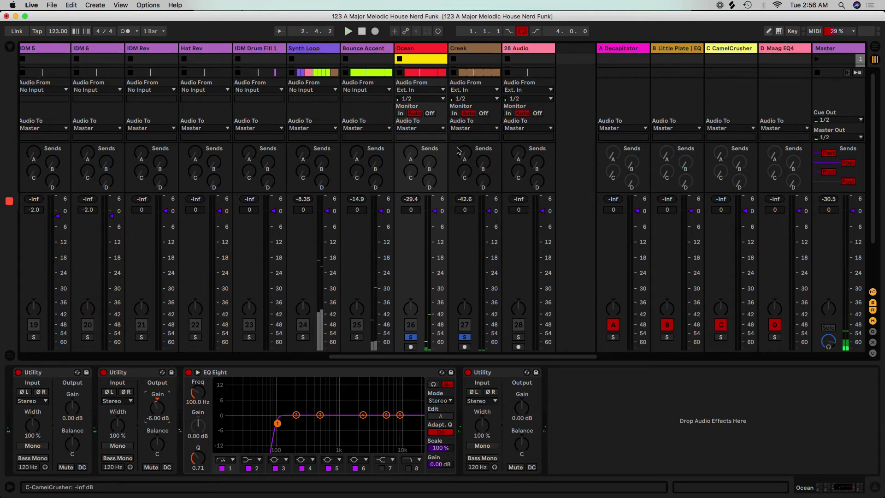
# Step: Set the gain of the Creek track's last Utility to -18 dB and check its level during playback
pyautogui.click(467, 48)
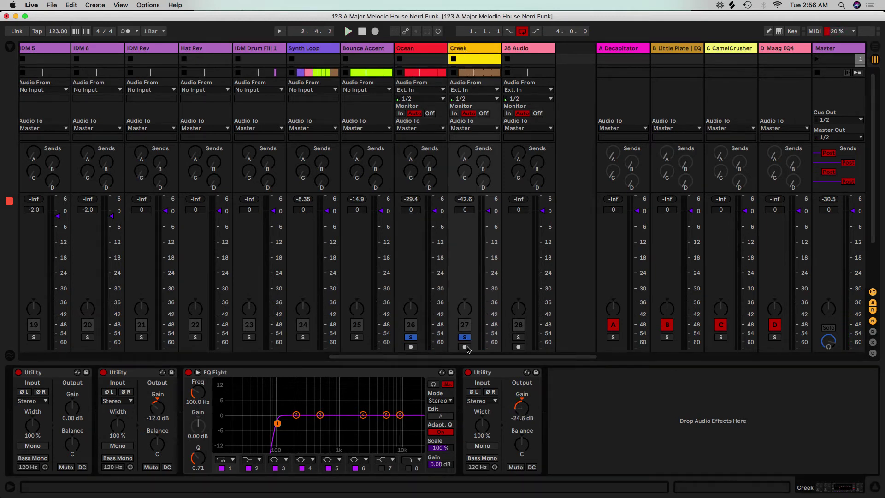
pyautogui.click(527, 414)
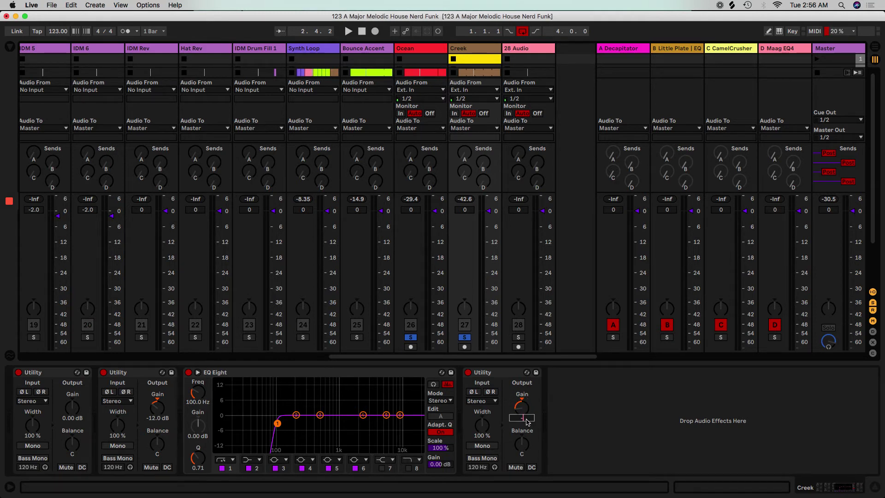
pyautogui.press('space')
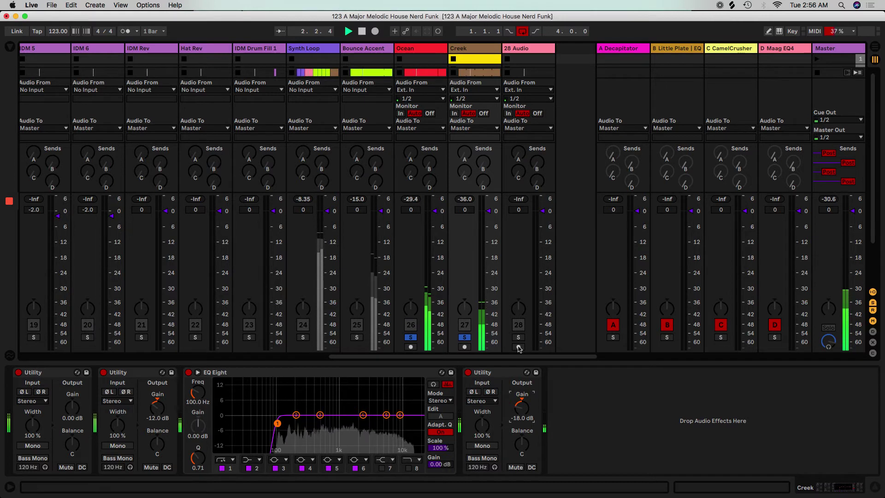
pyautogui.press('space')
# Step: Unsolo Ocean and Creek, play them in the full mix, and return to the arrangement
pyautogui.click(460, 337)
pyautogui.press('space')
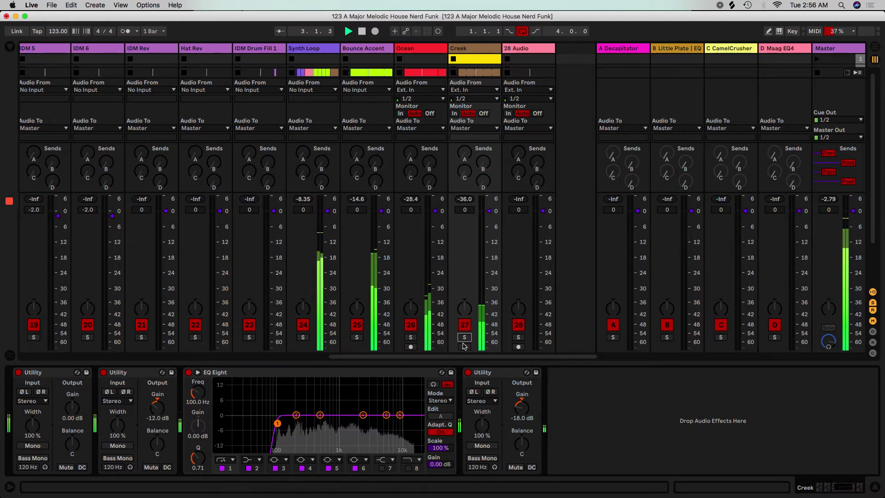
pyautogui.press('Tab')
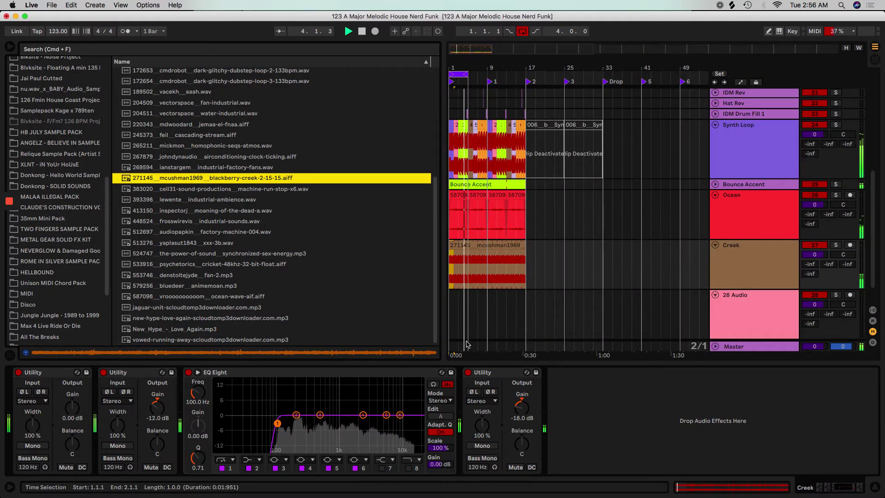
# Step: Stop playback and rename the clip on the Creek track as Creek
pyautogui.click(495, 252)
pyautogui.press('space')
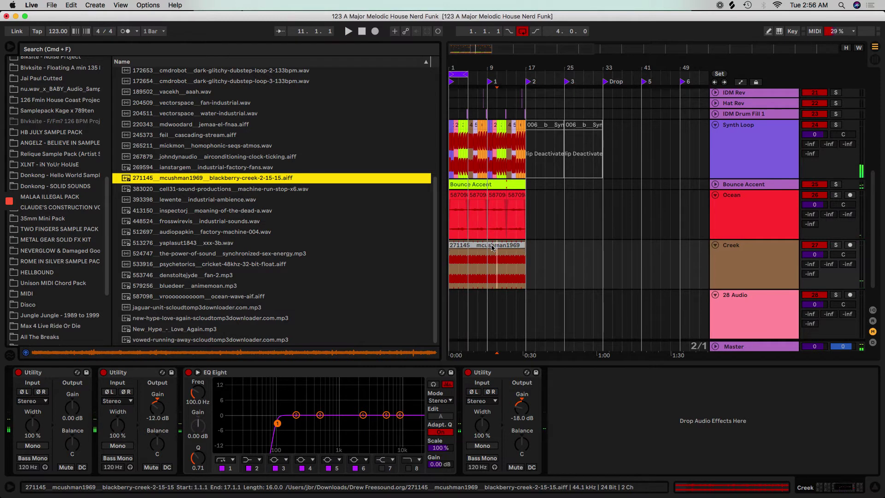
pyautogui.press('super+r')
pyautogui.write('creek')
pyautogui.press('Return')
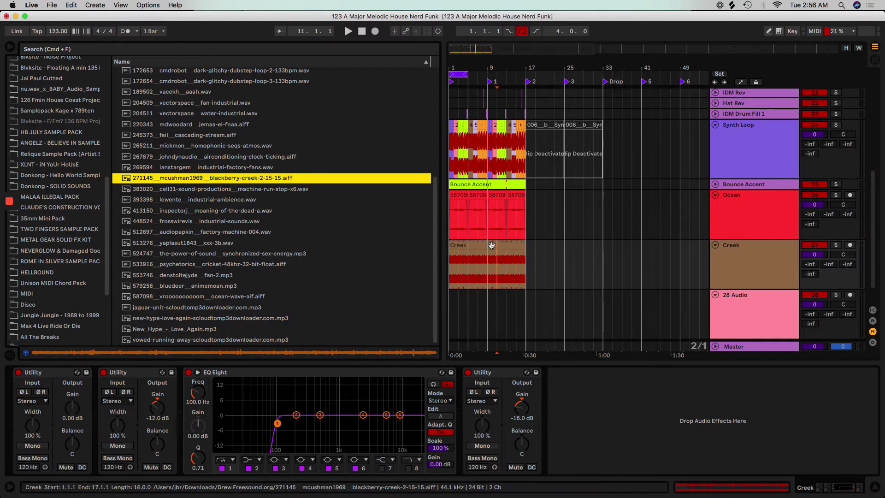
# Step: Rename Ocean's first four-bar clip as Ocean, consolidate it, and repeat it across bars 1 to 17 in place of the old clips
pyautogui.click(458, 195)
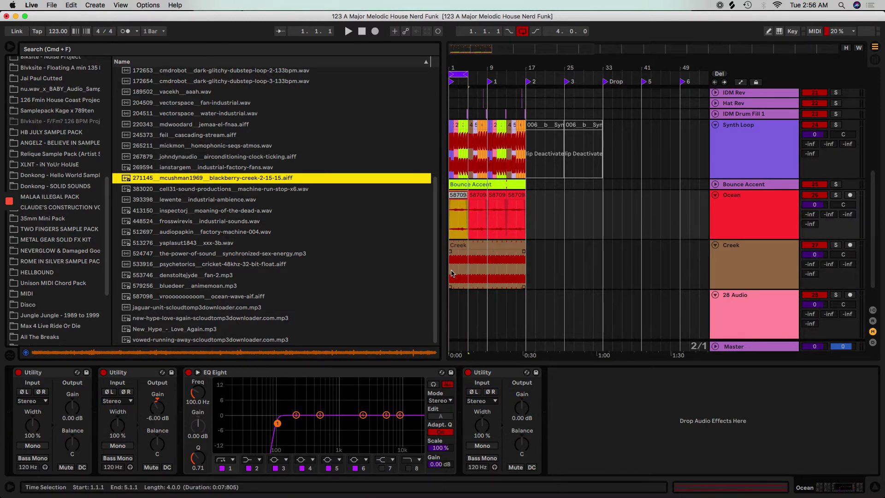
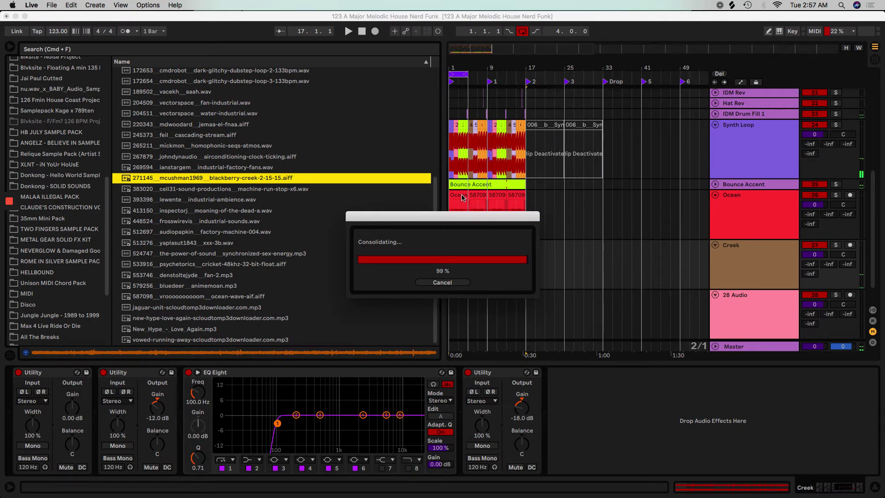
pyautogui.press('cmd+d')
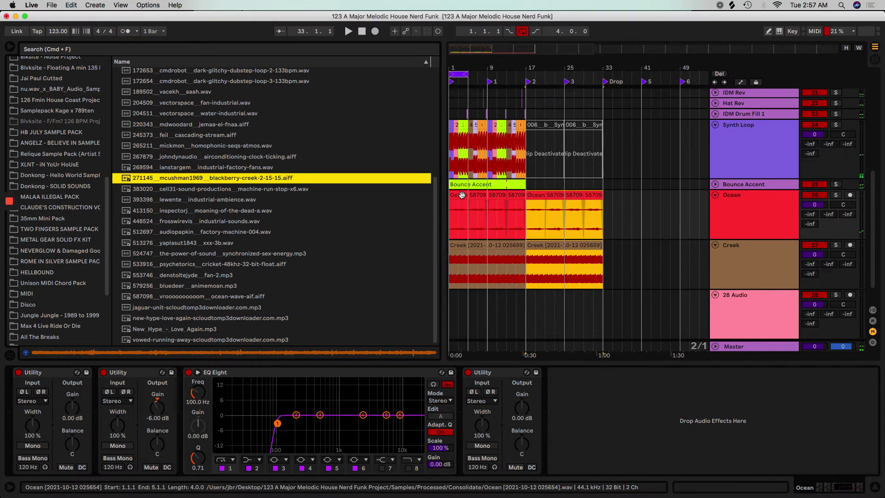
pyautogui.press('cmd+z')
pyautogui.press('cmd+z')
pyautogui.press('cmd+z')
pyautogui.press('cmd+z')
pyautogui.press('cmd+z')
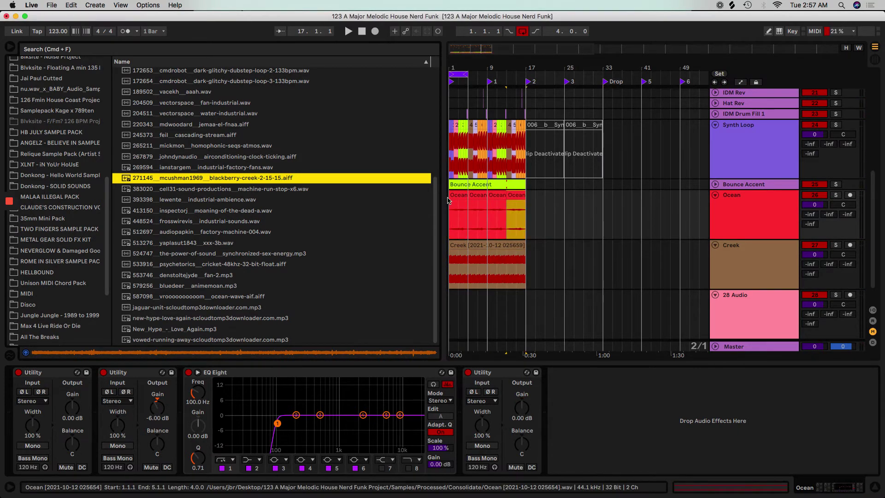
# Step: Search the whole browser library for "subtle"
pyautogui.scroll(10, 30, 160)
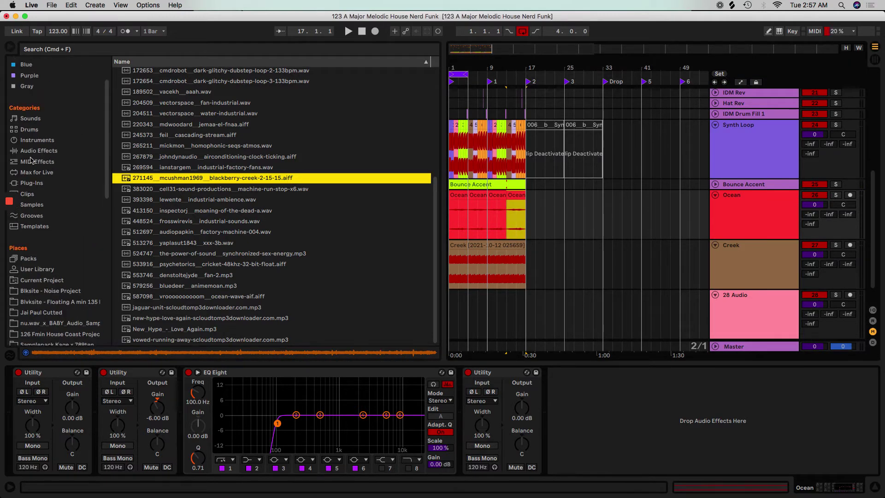
pyautogui.click(48, 52)
pyautogui.write('s')
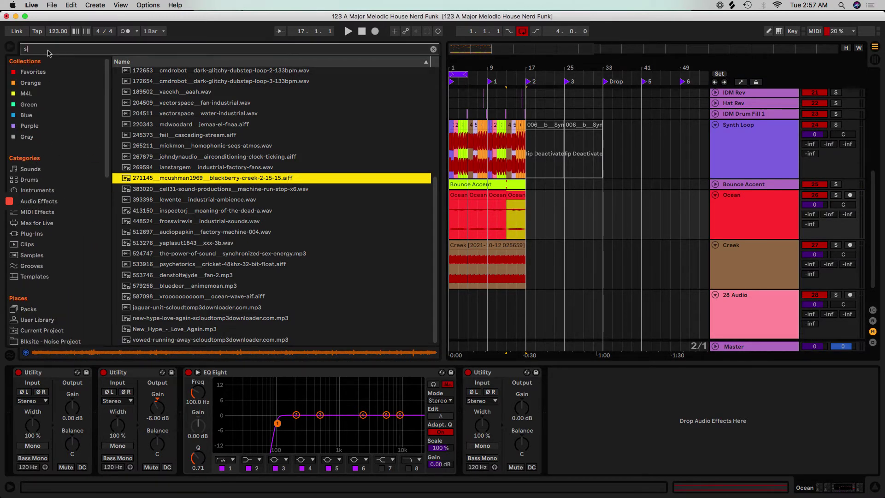
pyautogui.write('ubtle')
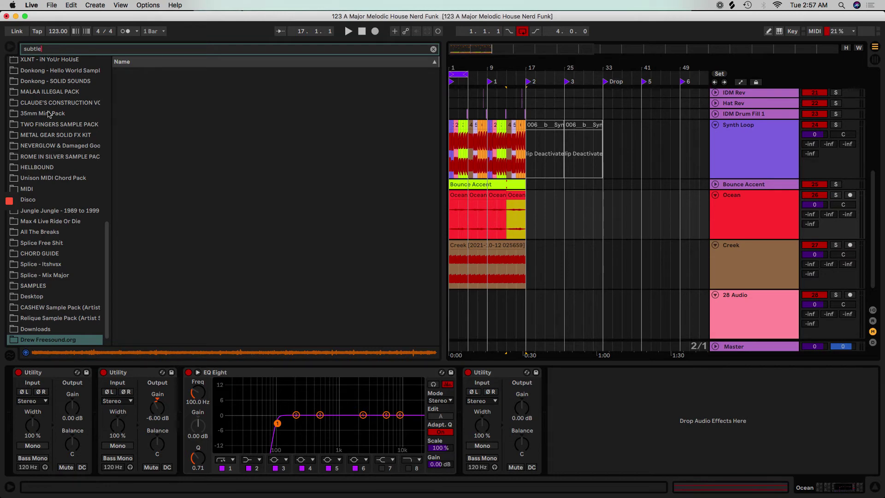
pyautogui.scroll(-1, 60, 296)
pyautogui.scroll(10, 61, 295)
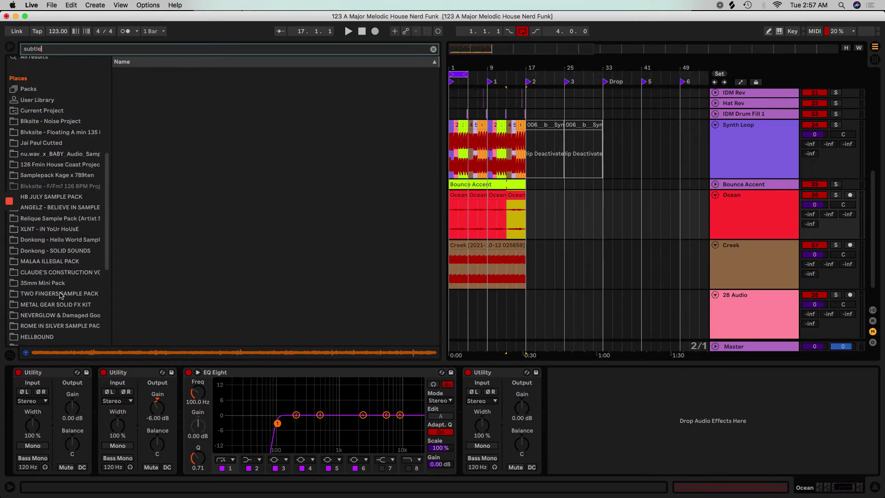
pyautogui.click(32, 105)
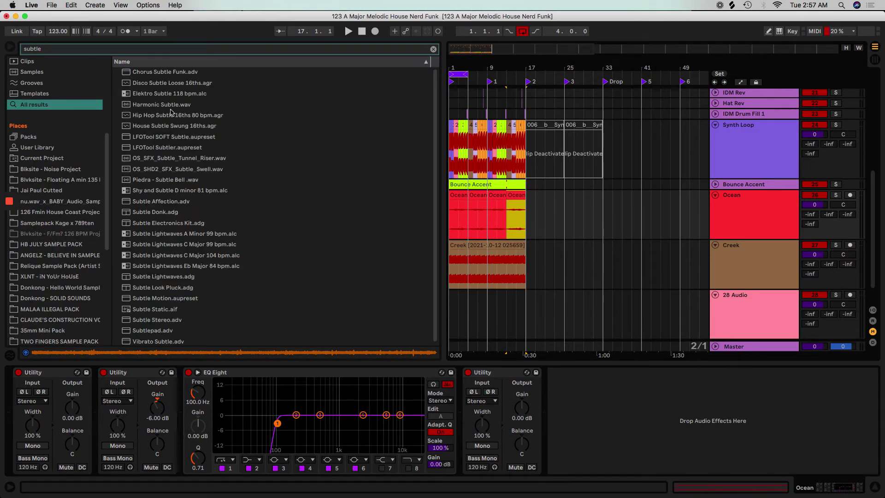
# Step: Add the plug-in preset LFOTool Subtler after Ocean's last Utility and open its editor
pyautogui.scroll(7, 37, 125)
pyautogui.click(39, 129)
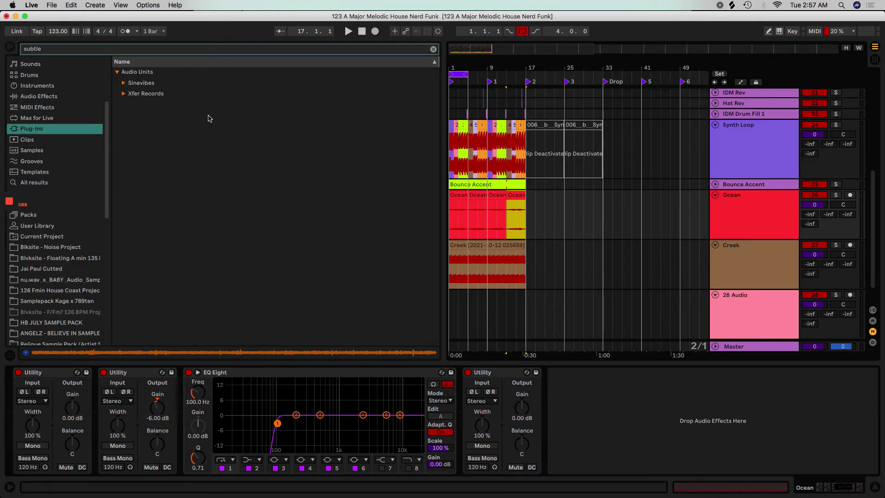
pyautogui.click(123, 94)
pyautogui.click(129, 105)
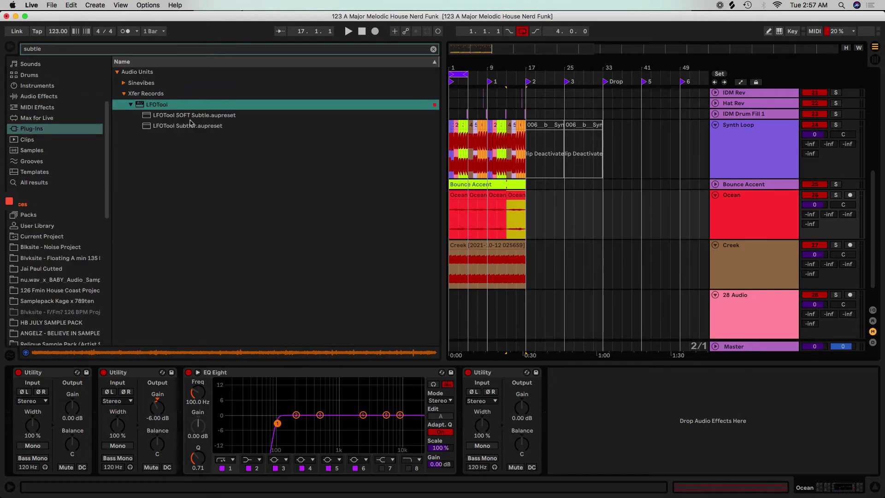
pyautogui.click(192, 126)
pyautogui.moveTo(588, 396); pyautogui.dragTo(581, 380)
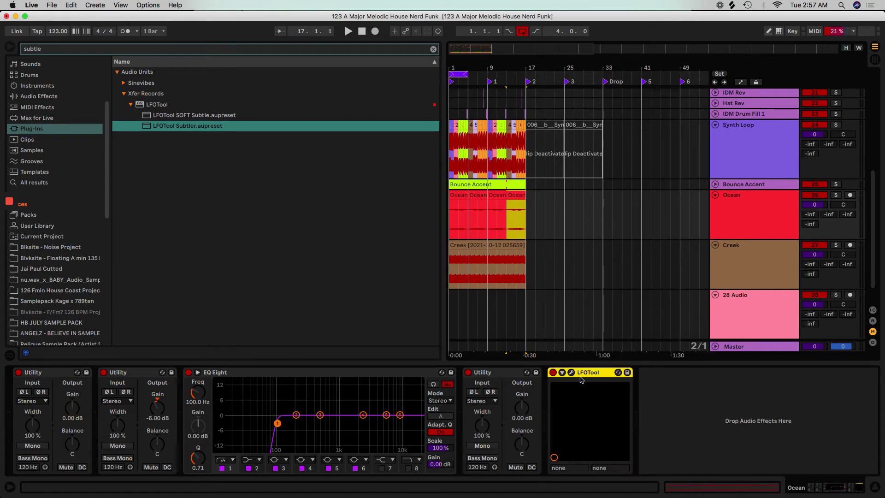
pyautogui.click(571, 373)
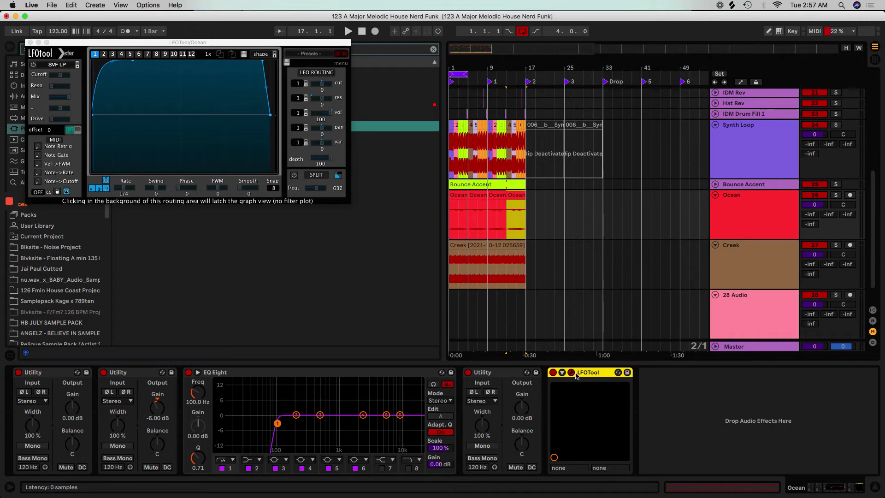
# Step: Play the mix with Ocean's LFOTool active and put the same LFOTool on the Creek track
pyautogui.press('space')
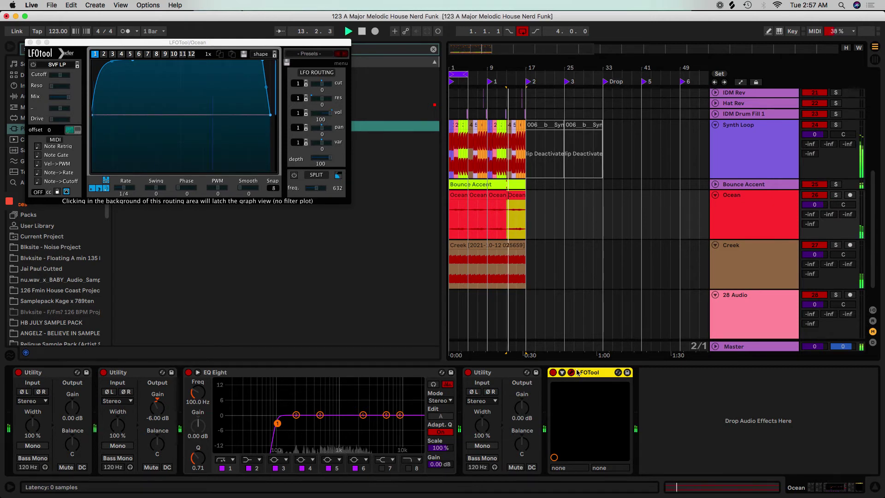
pyautogui.press('space')
pyautogui.moveTo(593, 377); pyautogui.dragTo(763, 306)
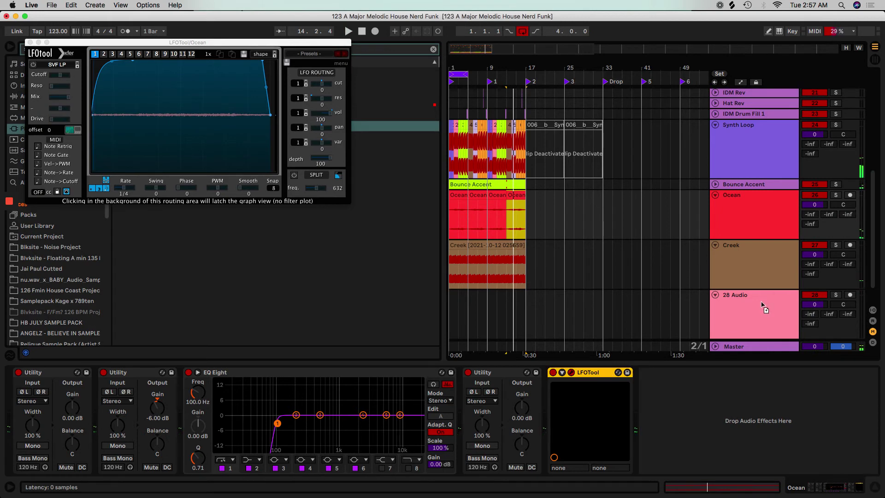
pyautogui.click(747, 277)
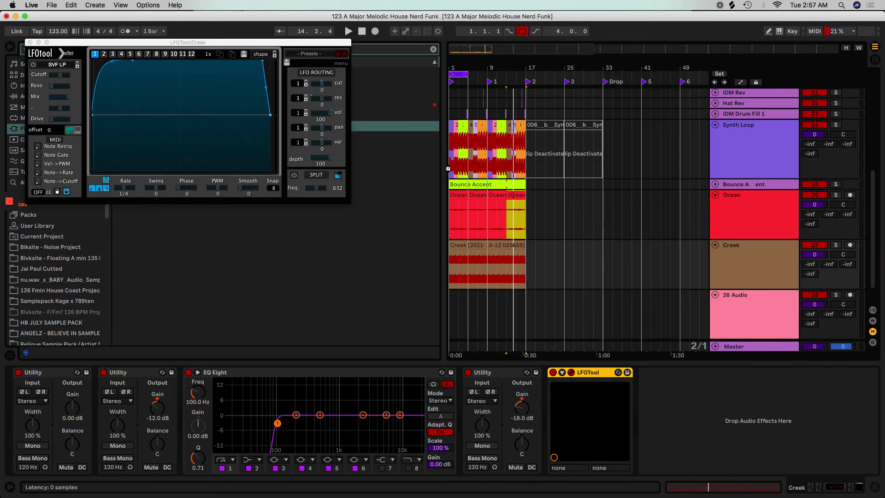
# Step: Add the LFOTool Subtler preset after Pro-Q 3 on the Synth Loop track and close its editor
pyautogui.press('Up')
pyautogui.press('Up')
pyautogui.scroll(5, 677, 274)
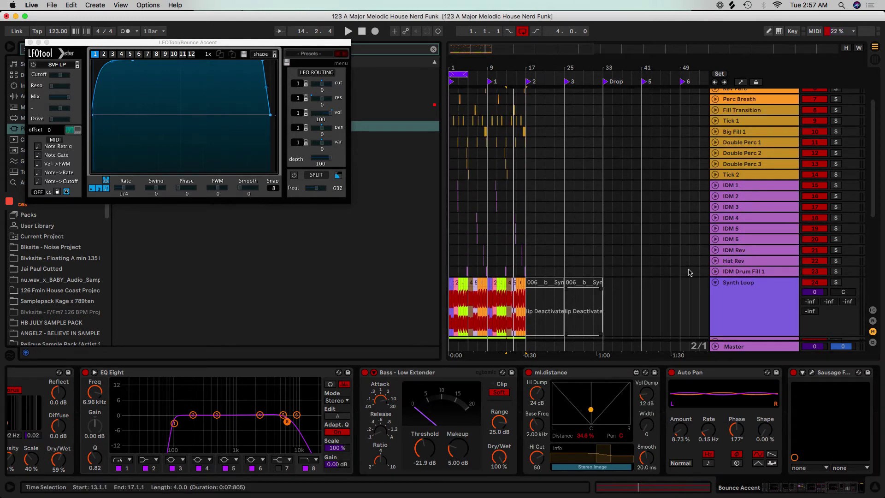
pyautogui.click(710, 281)
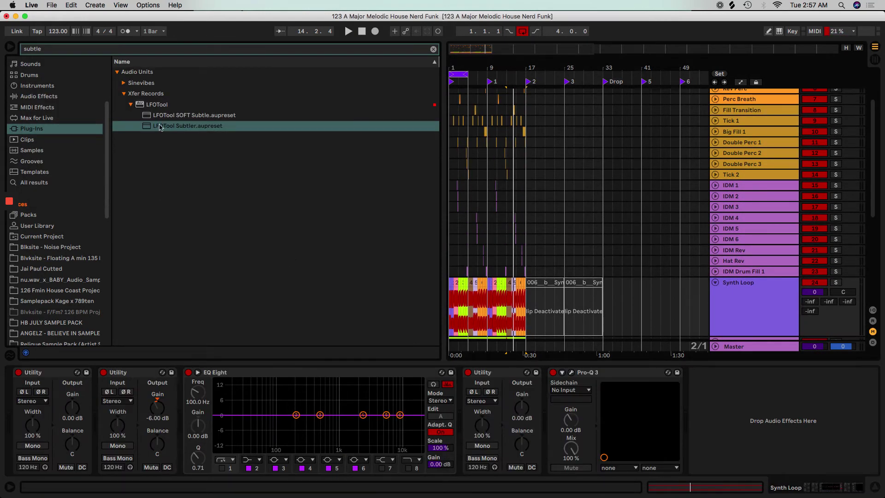
pyautogui.moveTo(160, 127); pyautogui.dragTo(327, 191)
pyautogui.moveTo(680, 287); pyautogui.dragTo(680, 288)
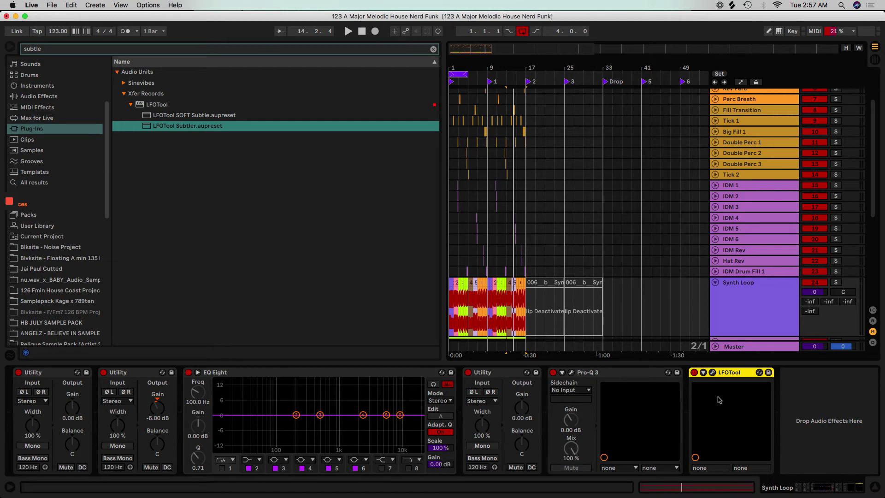
pyautogui.click(713, 372)
pyautogui.click(713, 373)
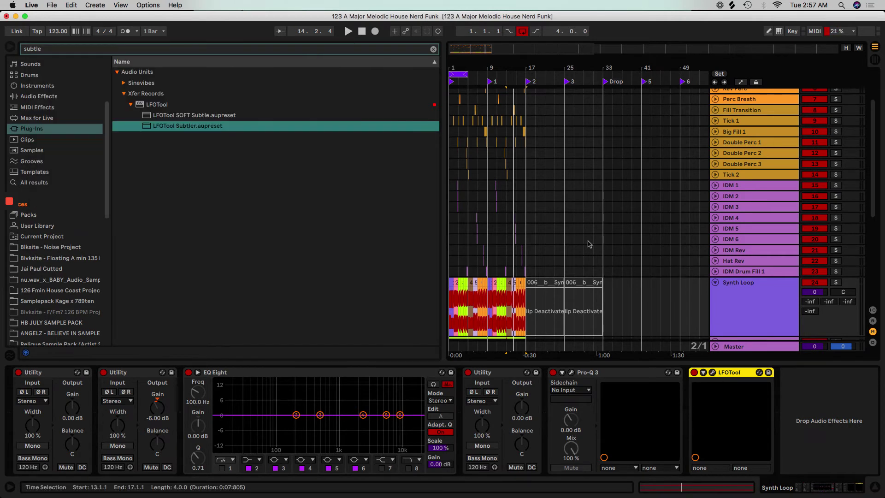
# Step: Start playback, clear the browser search, and hide the browser
pyautogui.scroll(5, 691, 238)
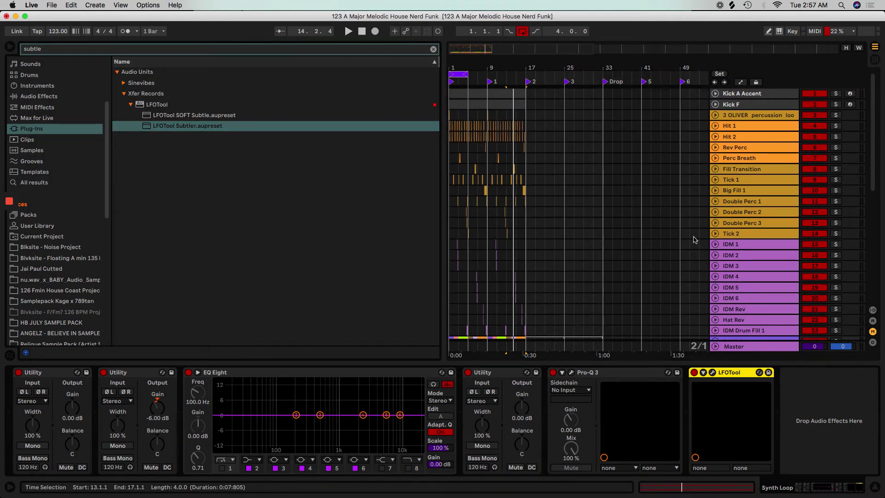
pyautogui.press('space')
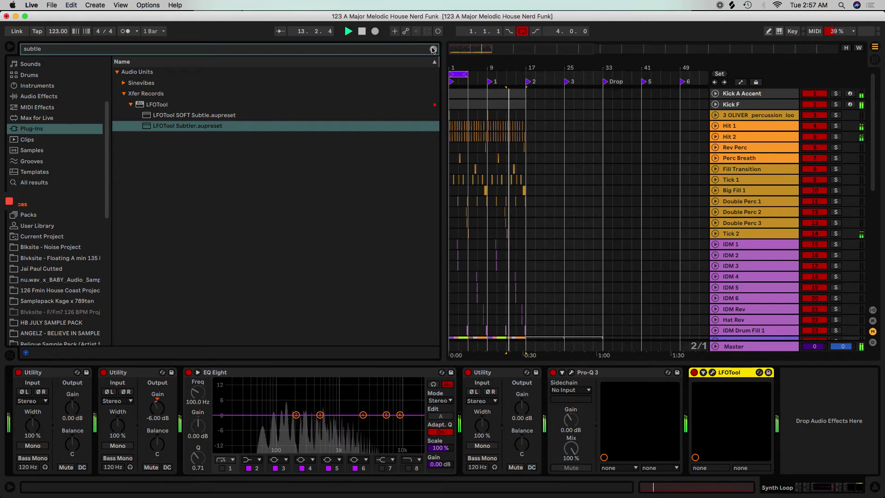
pyautogui.press('super+f')
pyautogui.press('BackSpace')
pyautogui.press('Escape')
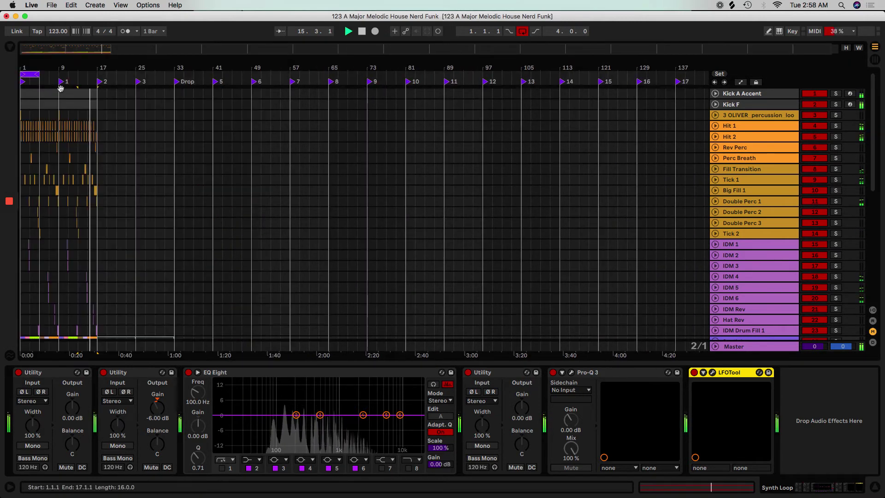
# Step: Extend the arrangement loop to the 16 bars from bar 1 to bar 17 and play it from the start
pyautogui.press('space')
pyautogui.moveTo(45, 76); pyautogui.dragTo(94, 76)
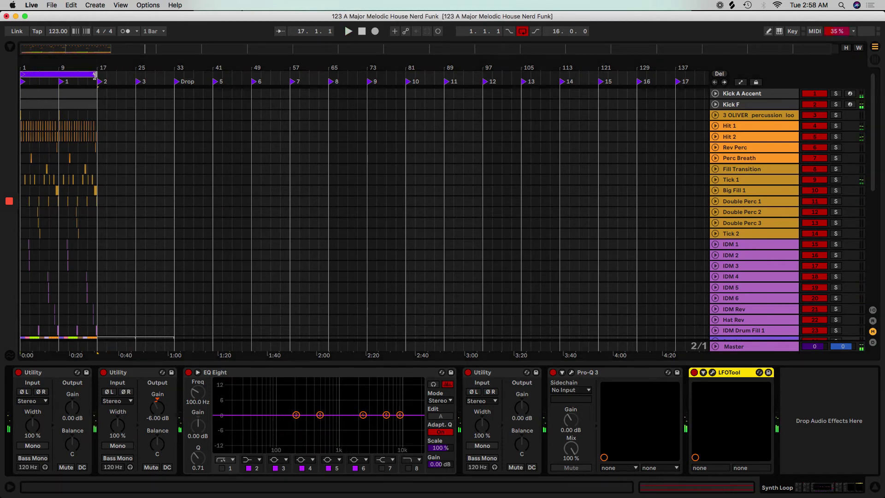
pyautogui.click(69, 71)
pyautogui.press('space')
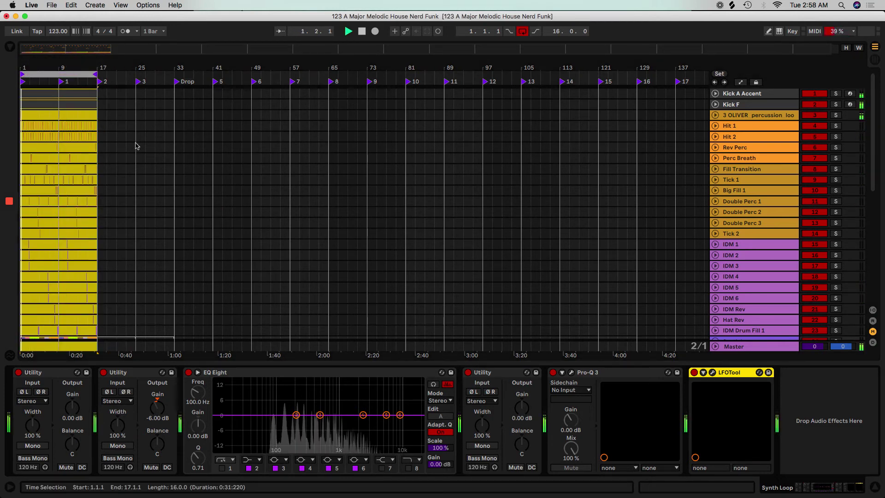
# Step: Group the Ocean and Creek tracks and name the group Water
pyautogui.scroll(-10, 142, 142)
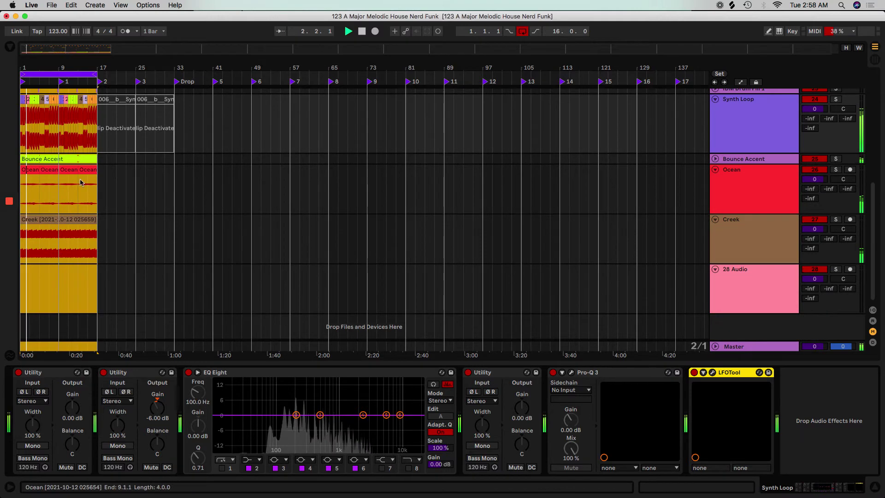
pyautogui.click(742, 203)
pyautogui.keyDown('shift'); pyautogui.click(736, 228); pyautogui.keyUp('shift')
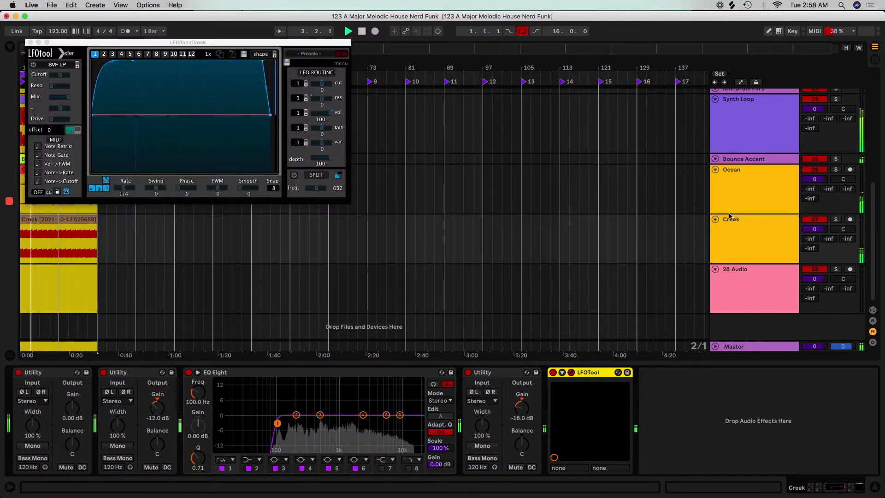
pyautogui.press('super+g')
pyautogui.press('super+r')
pyautogui.write('Water')
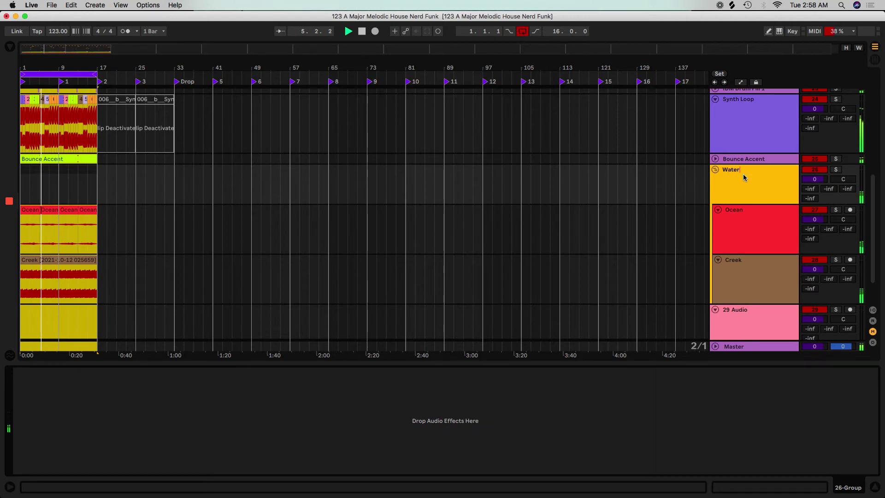
pyautogui.press('Return')
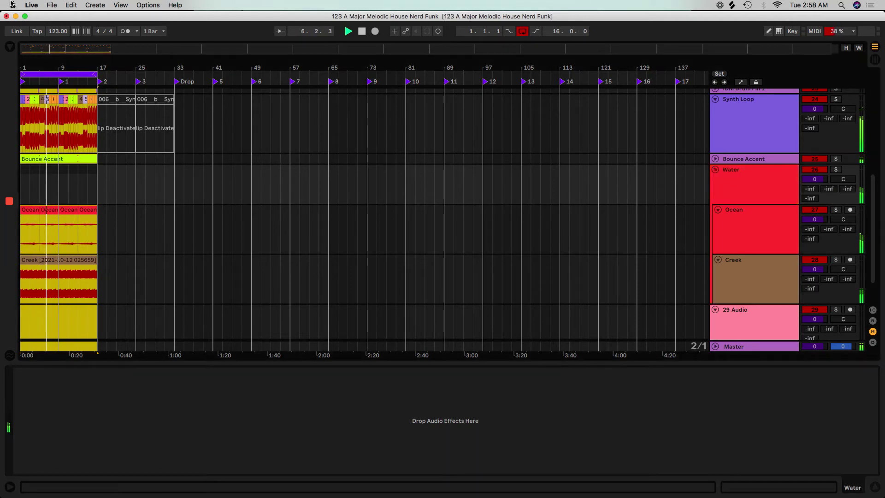
# Step: Stop playback, show the browser again, and add an EQ Eight followed by a Glue Compressor to the Water group
pyautogui.press('super+alt+b')
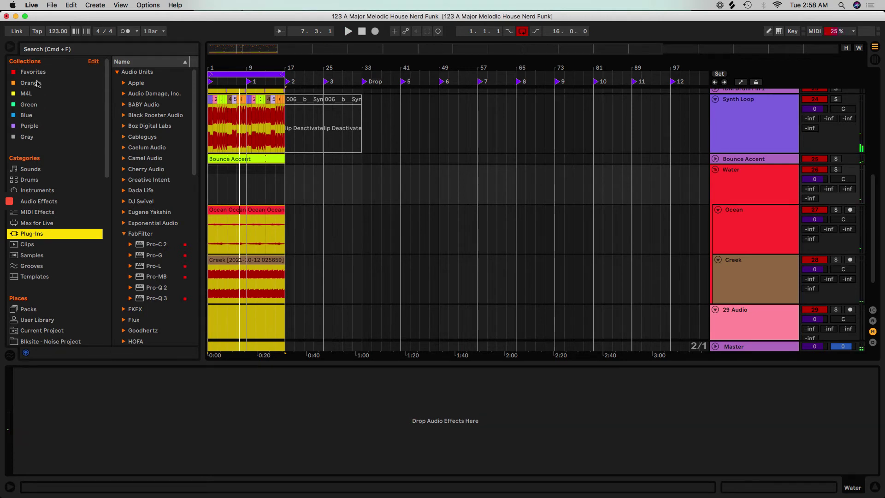
pyautogui.click(45, 202)
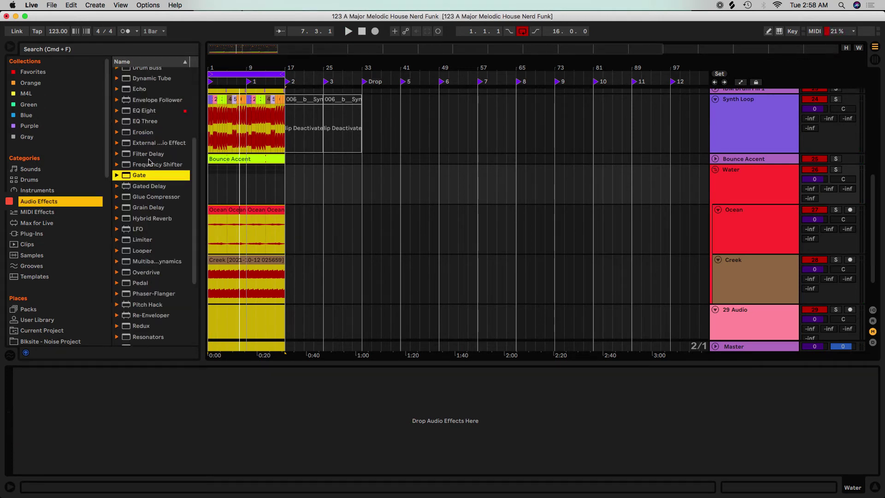
pyautogui.click(137, 111)
pyautogui.moveTo(141, 197); pyautogui.dragTo(326, 375)
# Step: Load the Bass - Low Extender preset in Water's Glue Compressor, set its makeup to 0 dB, and play the loop
pyautogui.click(435, 372)
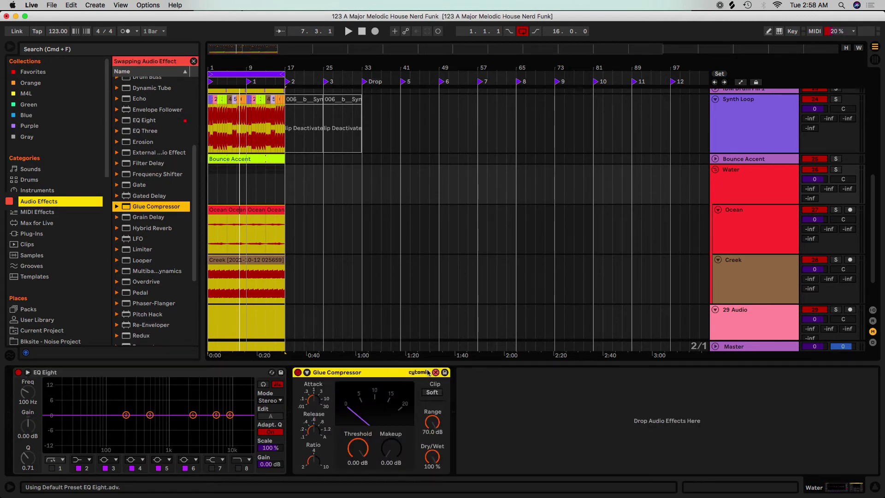
pyautogui.click(157, 304)
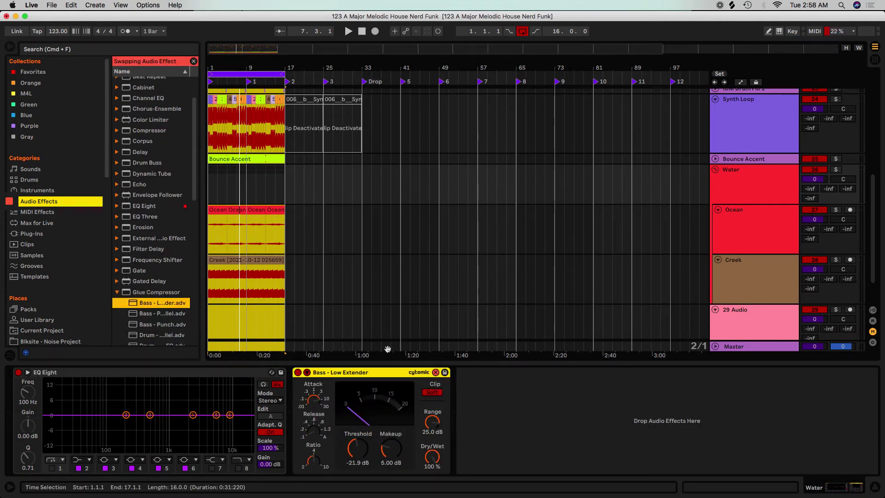
pyautogui.click(395, 453)
pyautogui.press('Delete')
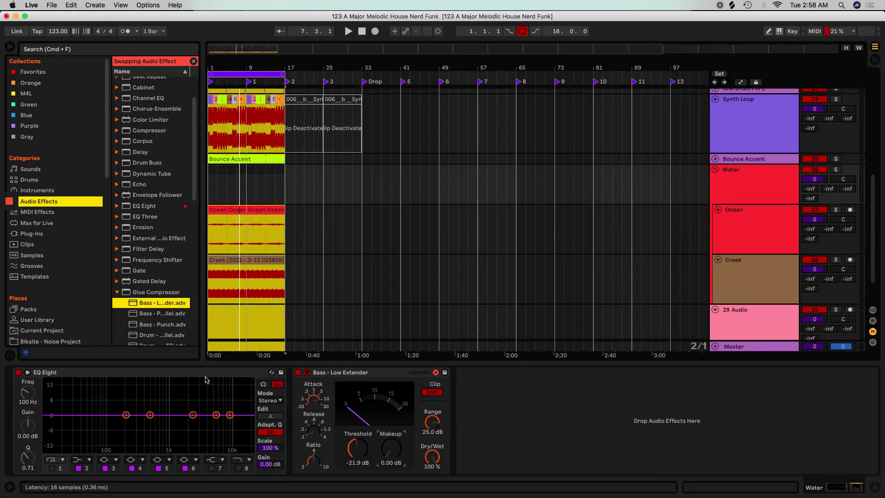
pyautogui.press('space')
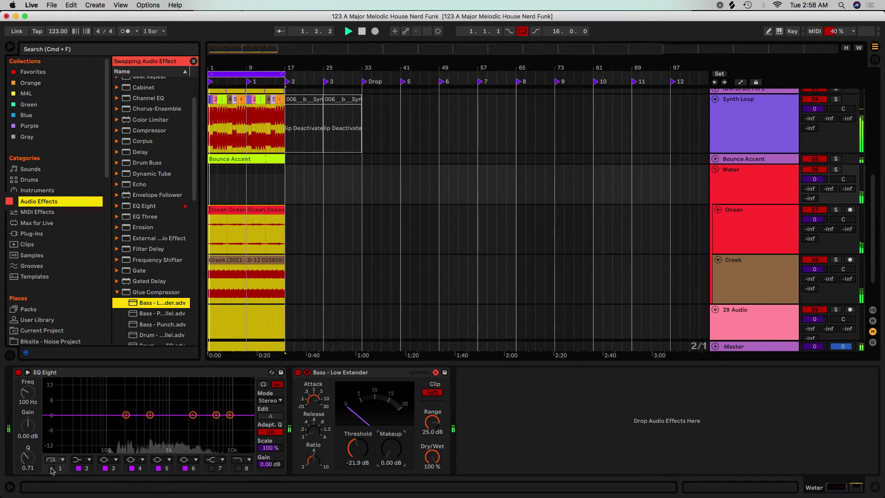
# Step: In Water's EQ Eight, enable a 100 Hz low cut and an 18 kHz high cut, and lower band 2 by 5.83 dB at 958 Hz
pyautogui.doubleClick(107, 424)
pyautogui.click(238, 468)
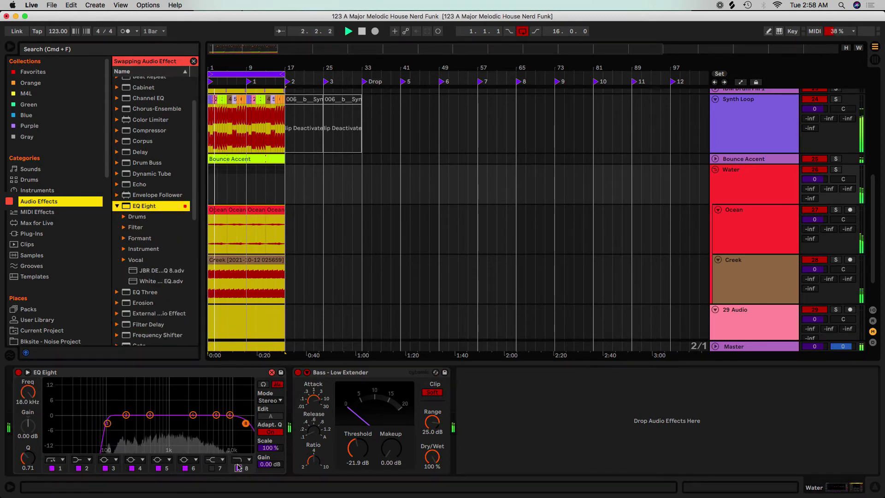
pyautogui.moveTo(132, 416); pyautogui.dragTo(168, 428)
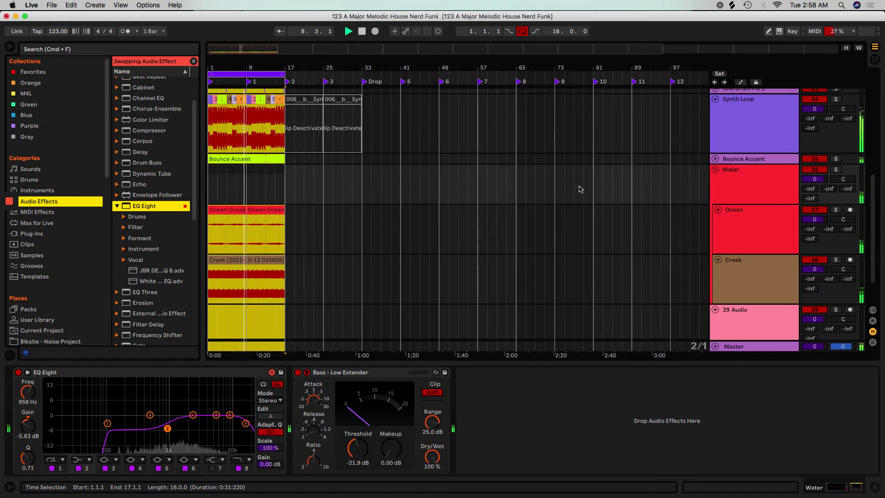
# Step: Fold the Water group and add a new audio track below track 29
pyautogui.click(714, 169)
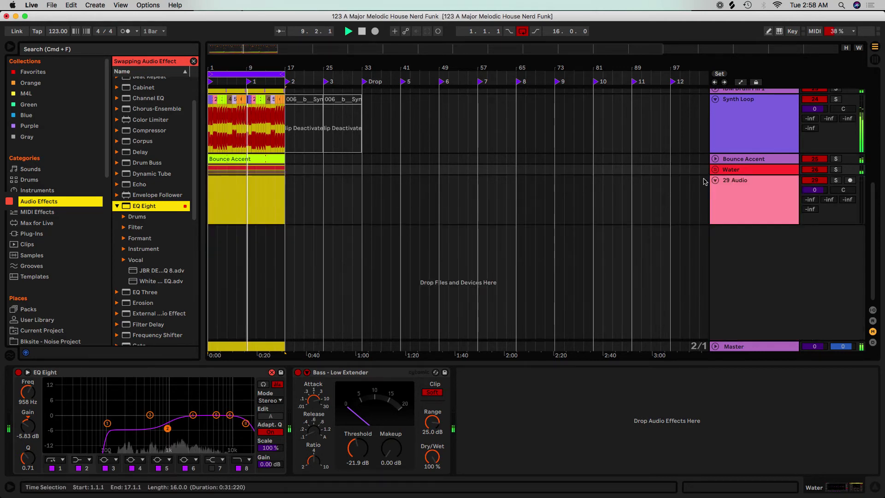
pyautogui.click(715, 224)
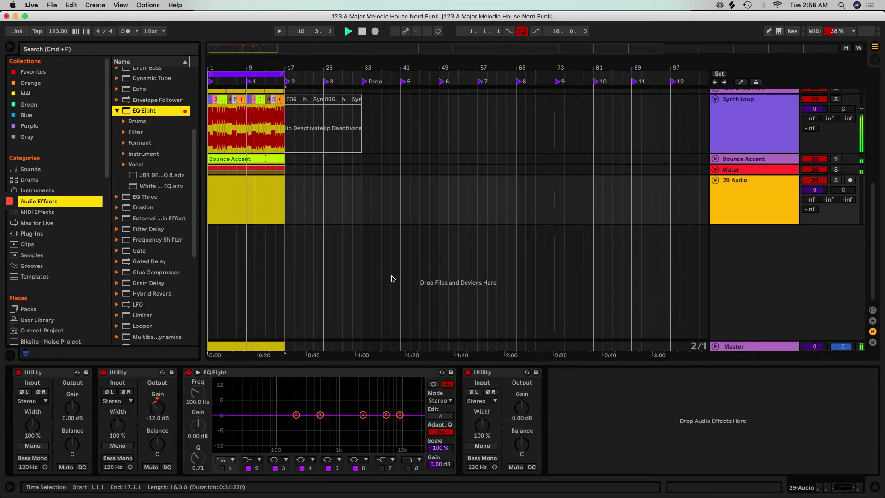
pyautogui.press('super+t')
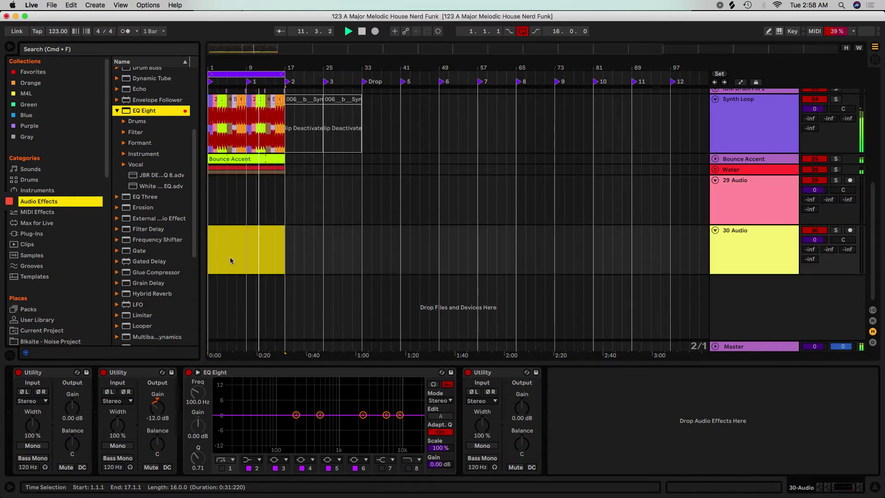
# Step: Fit the 16-bar loop in view, hide the browser, and review the percussion, synth and water tracks while it plays
pyautogui.click(230, 74)
pyautogui.press('z')
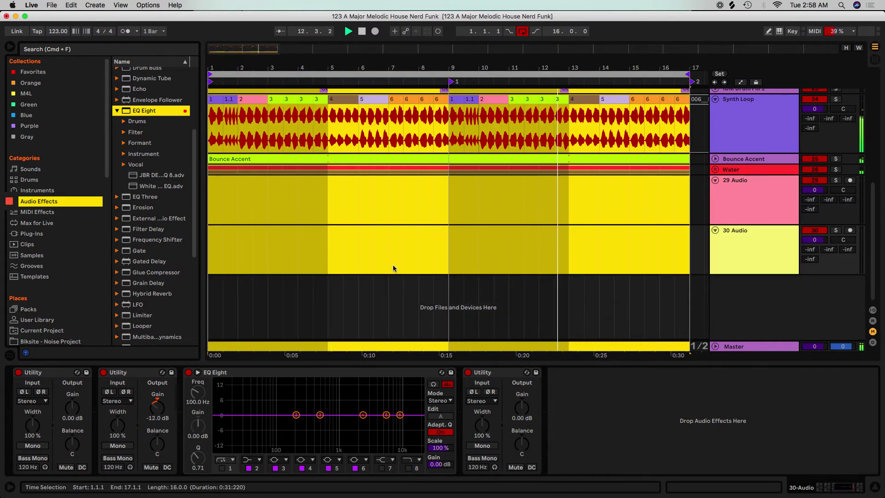
pyautogui.scroll(5, 395, 290)
pyautogui.scroll(-2, 395, 290)
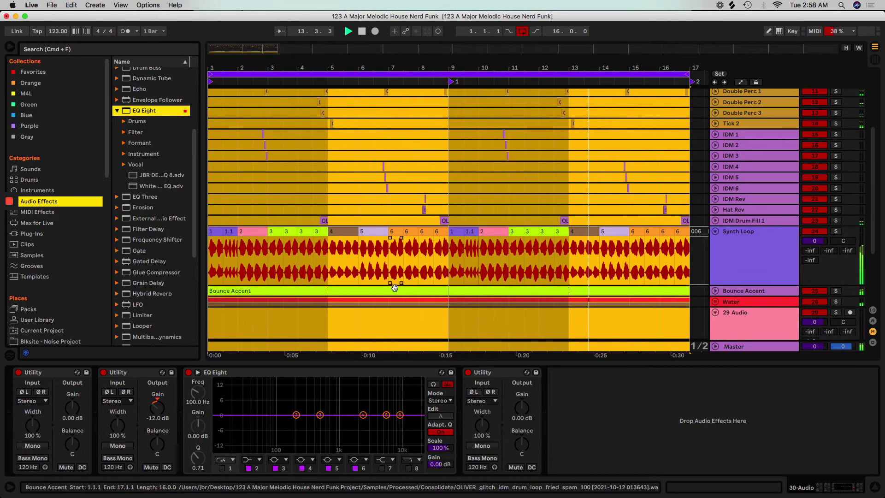
pyautogui.click(9, 48)
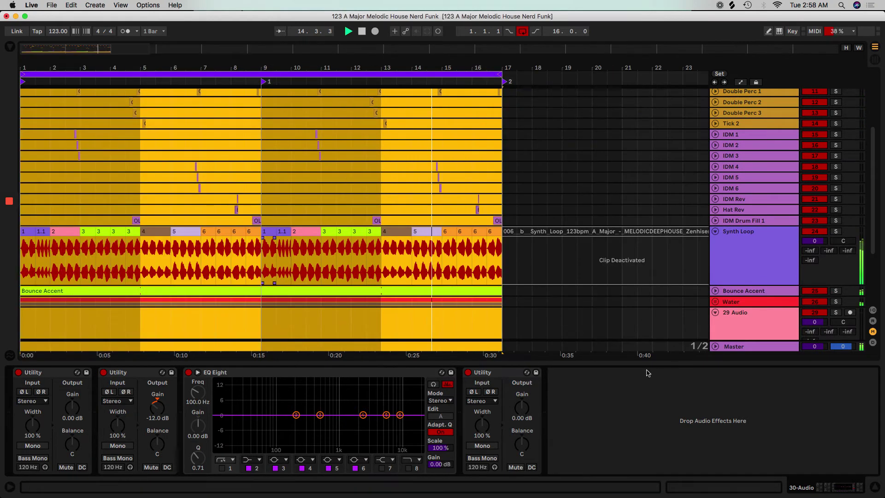
pyautogui.click(531, 323)
pyautogui.scroll(2, 497, 332)
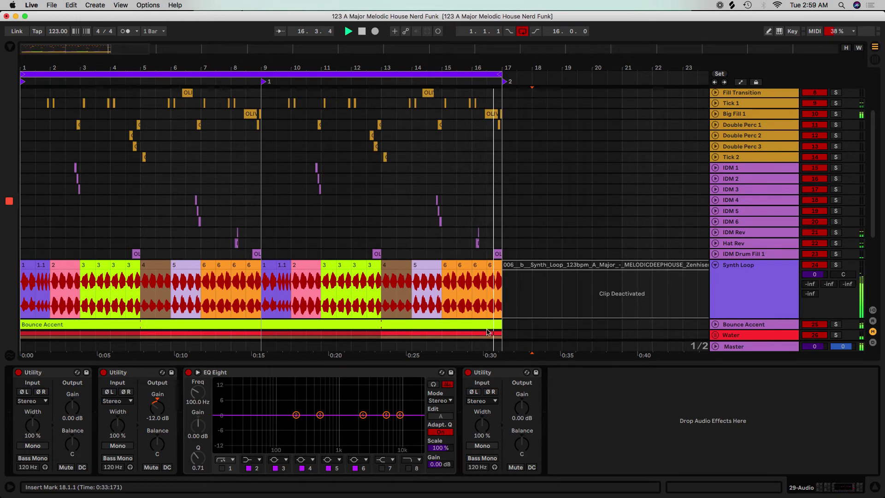
pyautogui.scroll(-1, 459, 329)
pyautogui.scroll(-3, 459, 329)
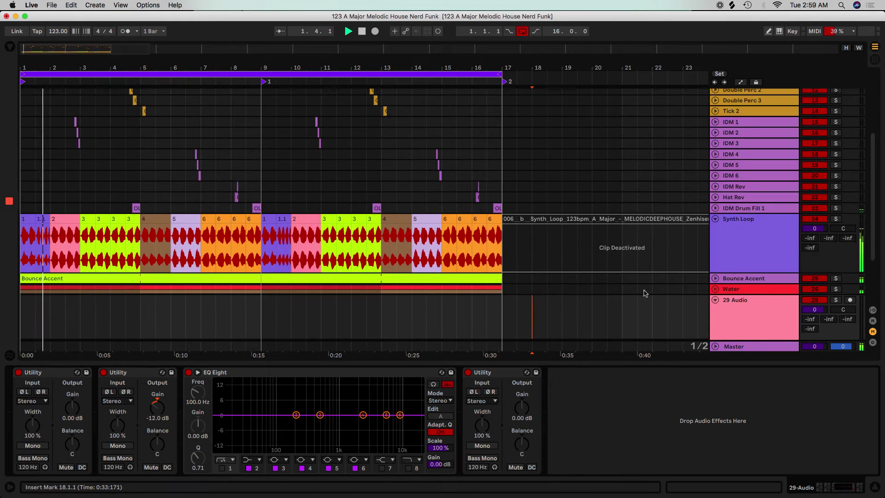
# Step: Stop playback, unfold the Water group, and add a Utility with -6 dB gain to the end of its device chain
pyautogui.click(593, 290)
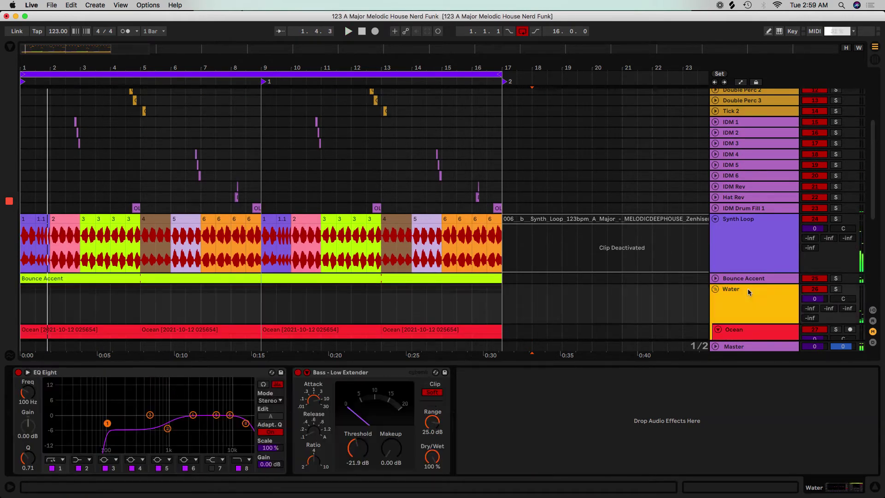
pyautogui.click(10, 48)
pyautogui.scroll(-5, 152, 314)
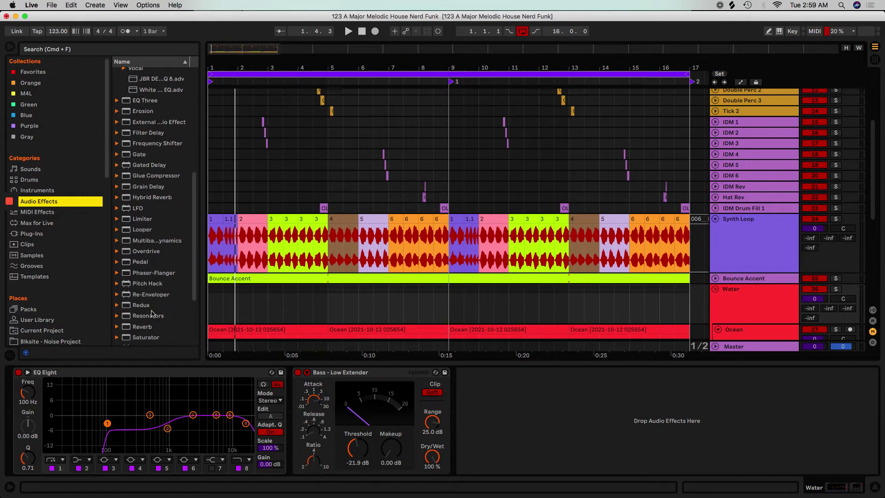
pyautogui.click(148, 317)
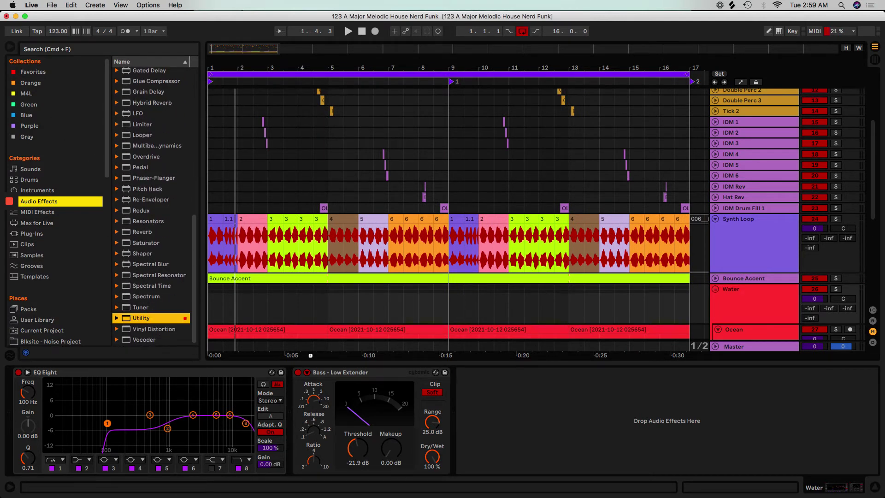
pyautogui.moveTo(482, 444); pyautogui.dragTo(504, 448)
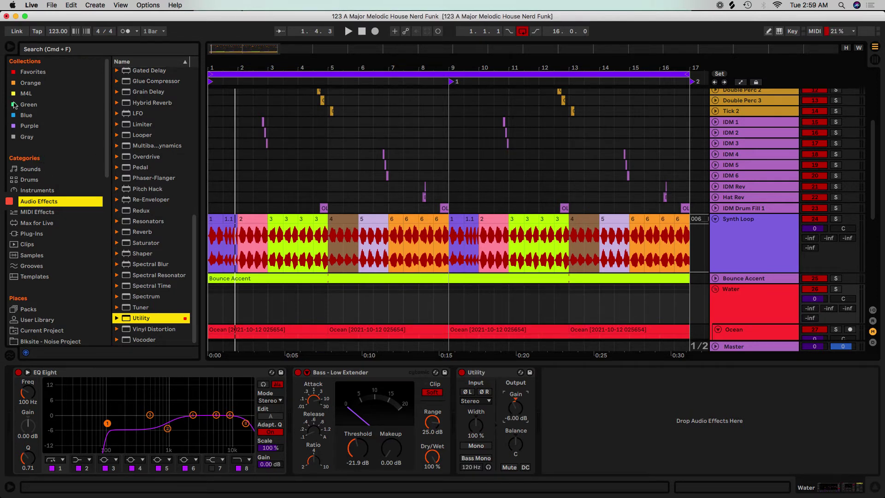
# Step: Add the ml.distance device from the M4L collection after Water's Utility and set its distance to about 7 % while playing the loop
pyautogui.click(24, 94)
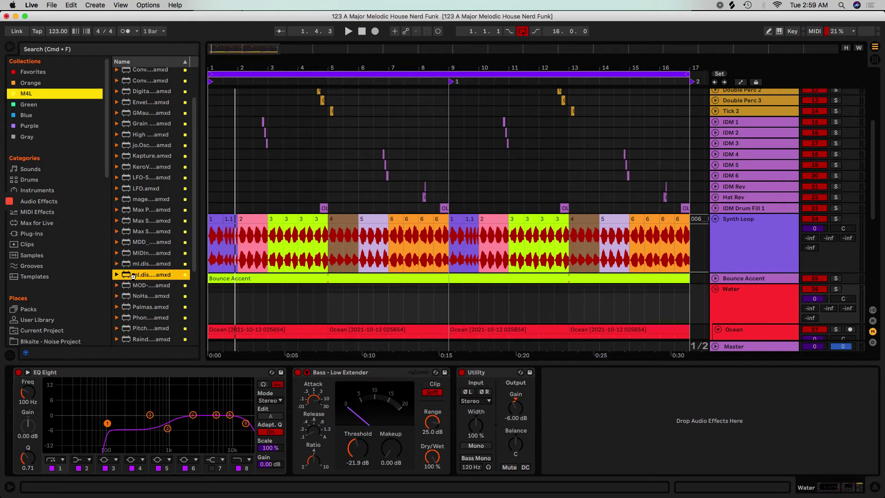
pyautogui.moveTo(582, 463); pyautogui.dragTo(602, 428)
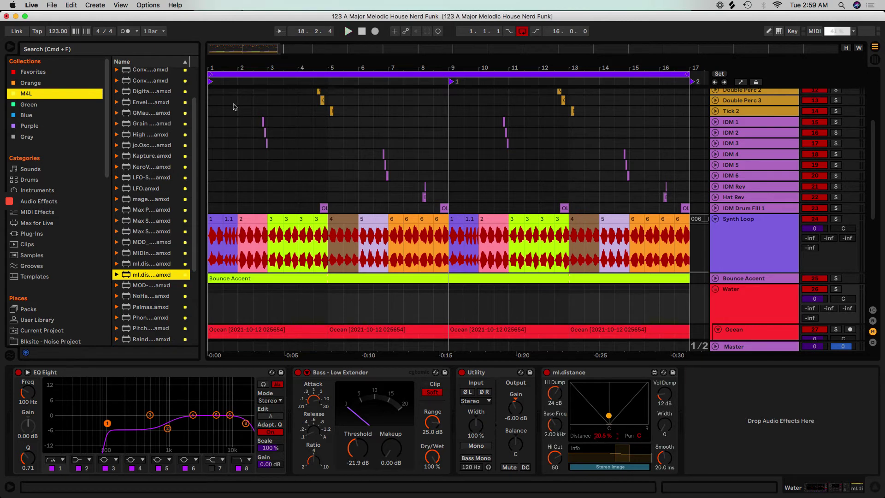
pyautogui.click(228, 72)
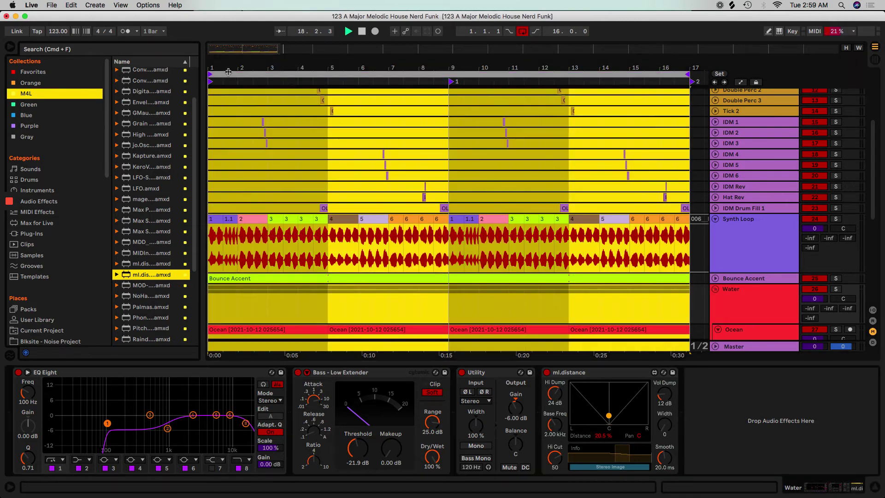
pyautogui.press('space')
pyautogui.click(423, 312)
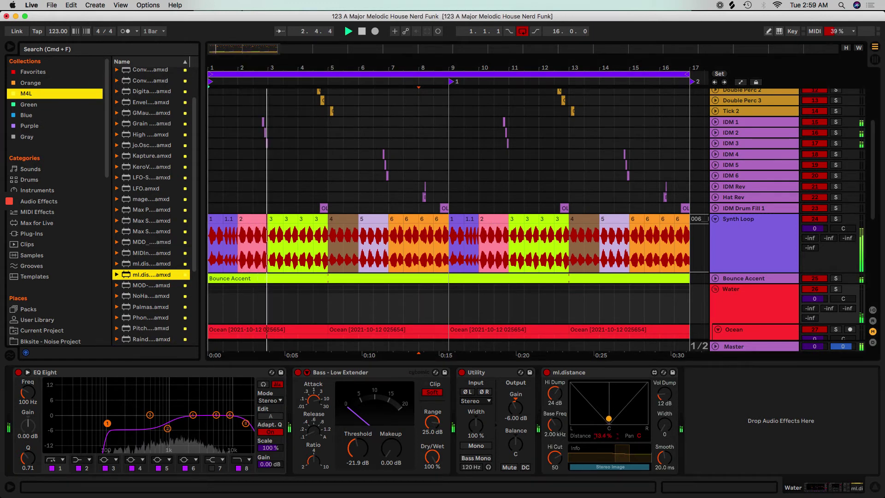
pyautogui.moveTo(605, 437); pyautogui.dragTo(605, 443)
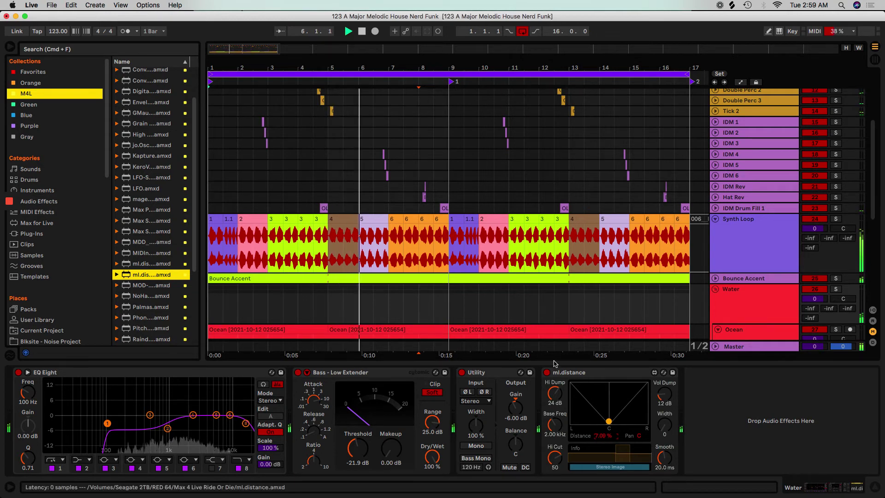
# Step: Widen the browser so full file names fit, stop playback, fold the Water group, and select track 29
pyautogui.scroll(-3, 538, 349)
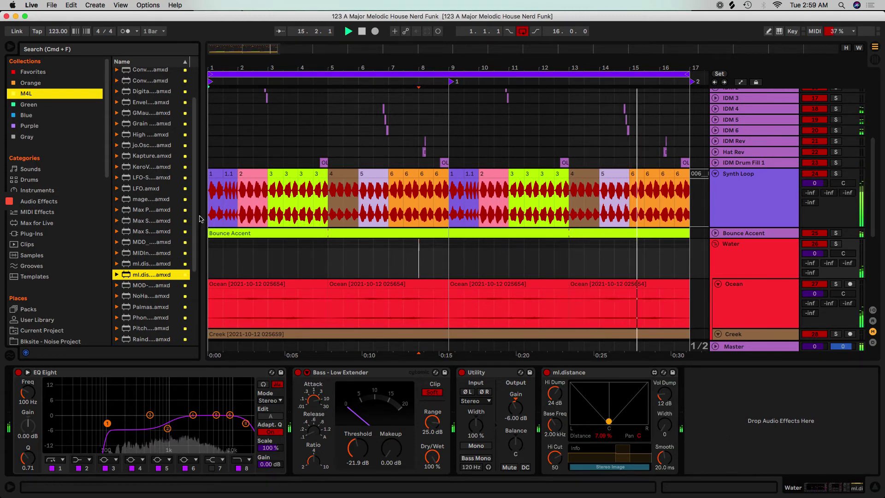
pyautogui.moveTo(198, 220); pyautogui.dragTo(363, 220)
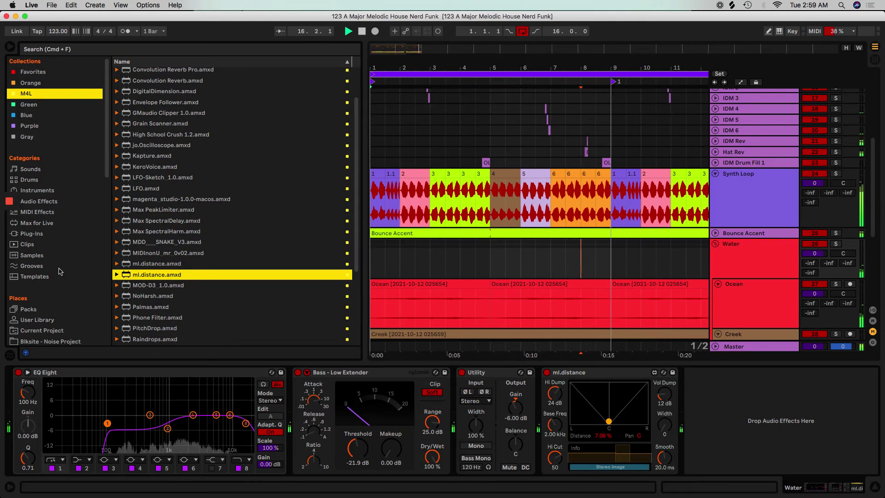
pyautogui.click(715, 244)
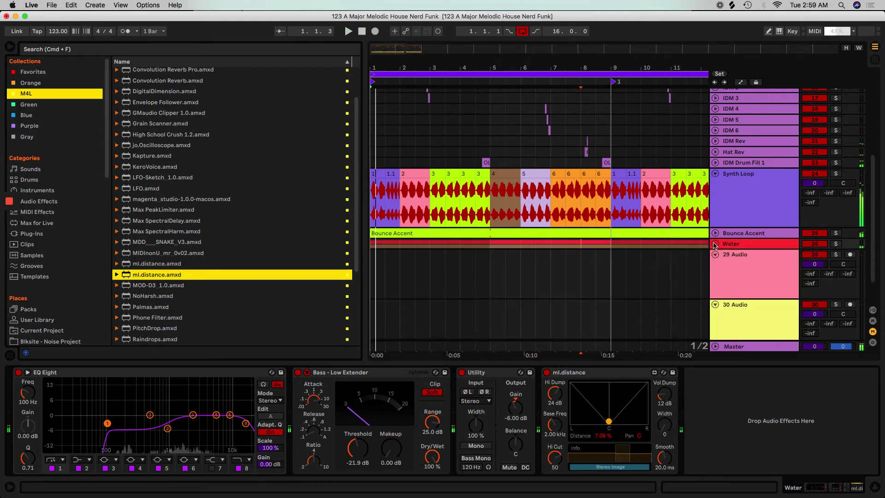
pyautogui.click(728, 263)
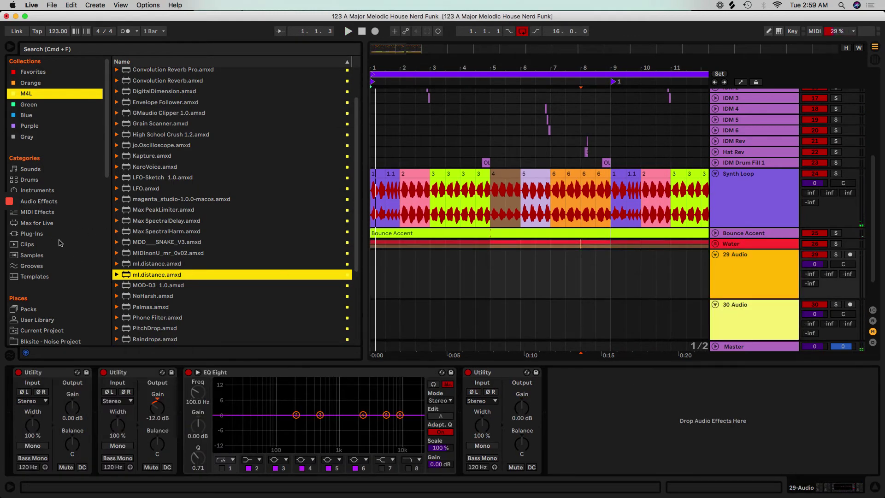
# Step: Open the Freesound.org sample folder from the browser's places
pyautogui.scroll(-10, 82, 318)
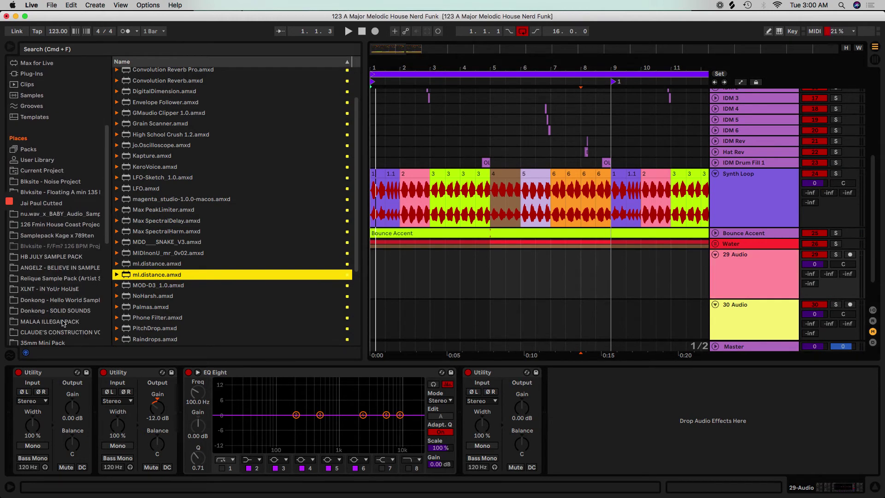
pyautogui.scroll(-8, 64, 321)
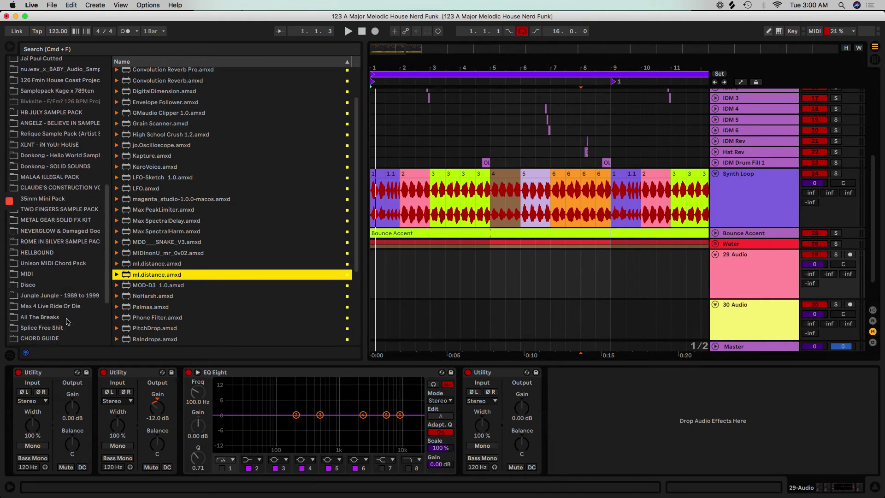
pyautogui.scroll(-3, 69, 321)
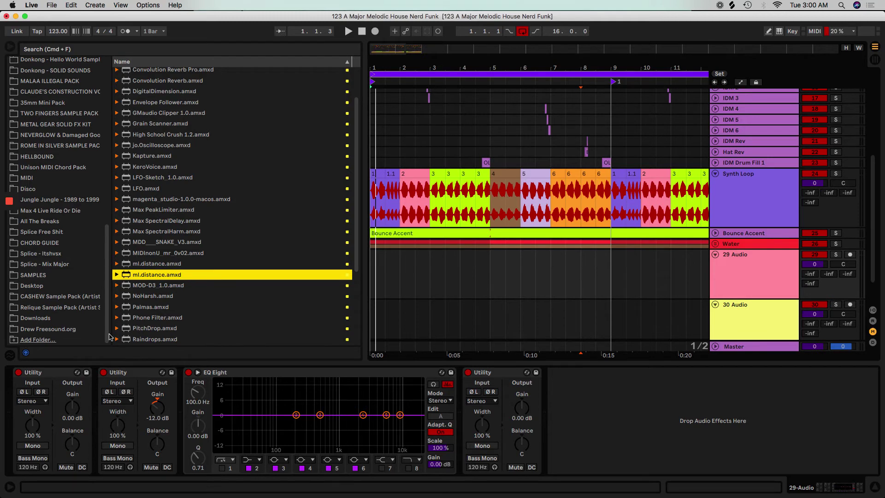
pyautogui.click(56, 330)
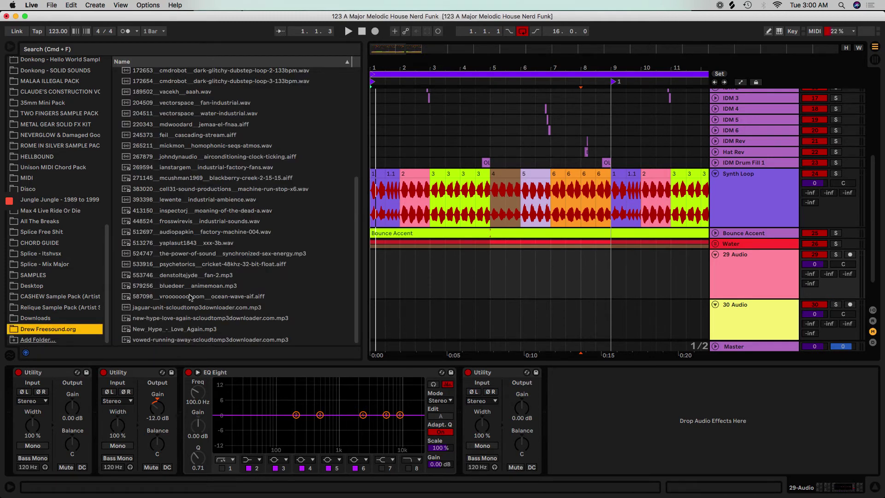
# Step: Audition the Freesound recordings from machine-run-stop-x6.wav up to dark-glitchy-dubstep-loop-3, and return to the aaah.wav sample
pyautogui.click(175, 189)
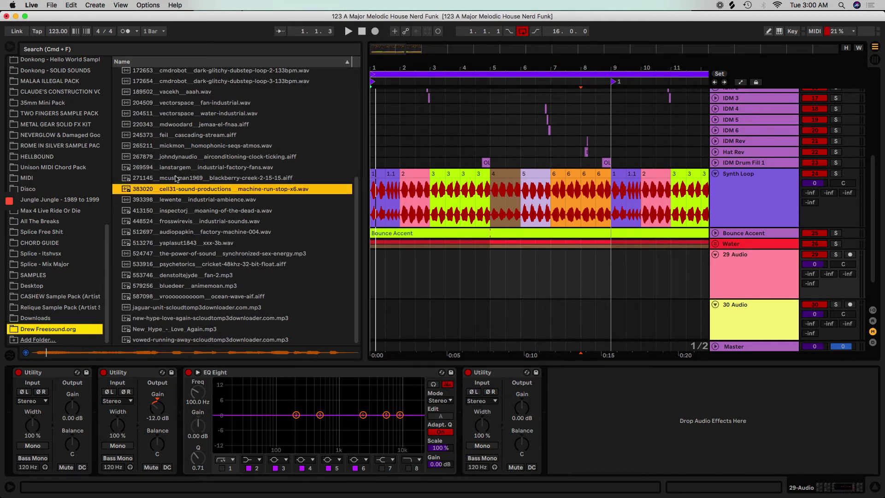
pyautogui.click(176, 178)
pyautogui.press('Up')
pyautogui.press('Up')
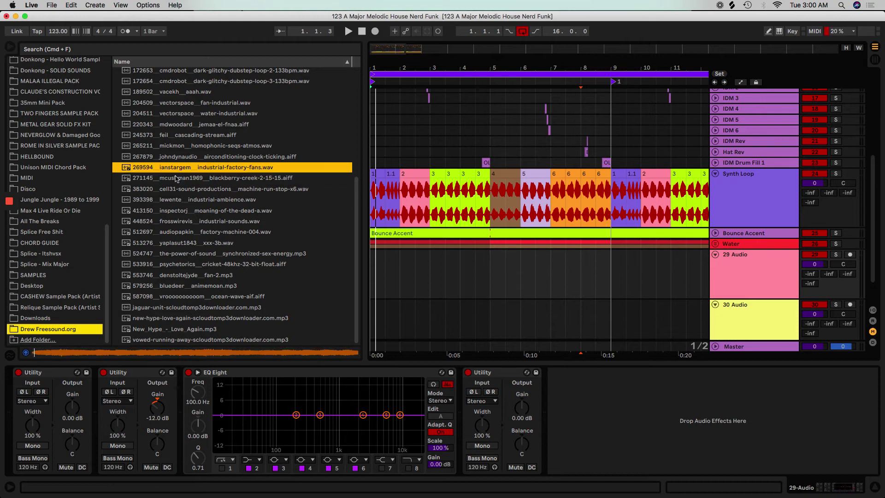
pyautogui.press('Up')
pyautogui.press('Up')
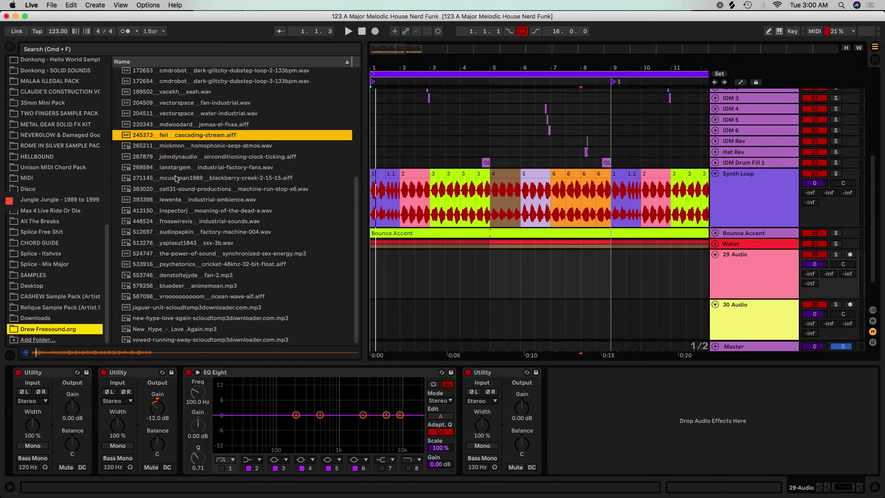
pyautogui.press('Up')
pyautogui.press('Up')
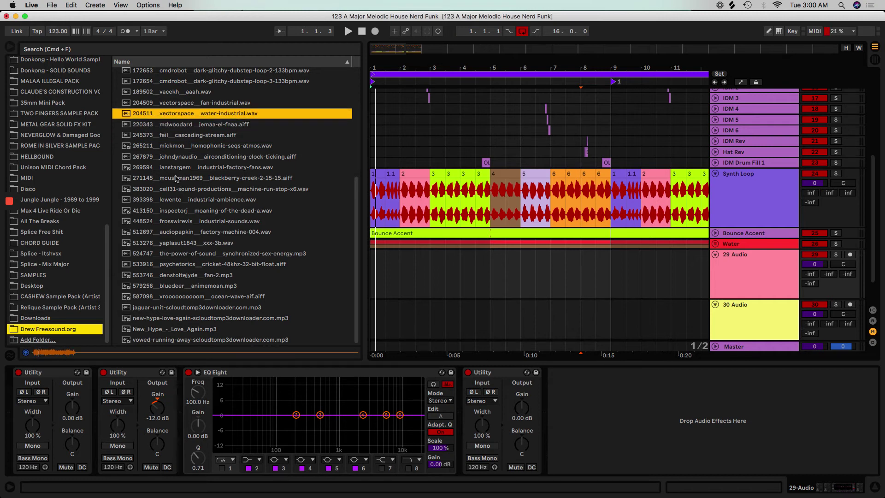
pyautogui.press('Up')
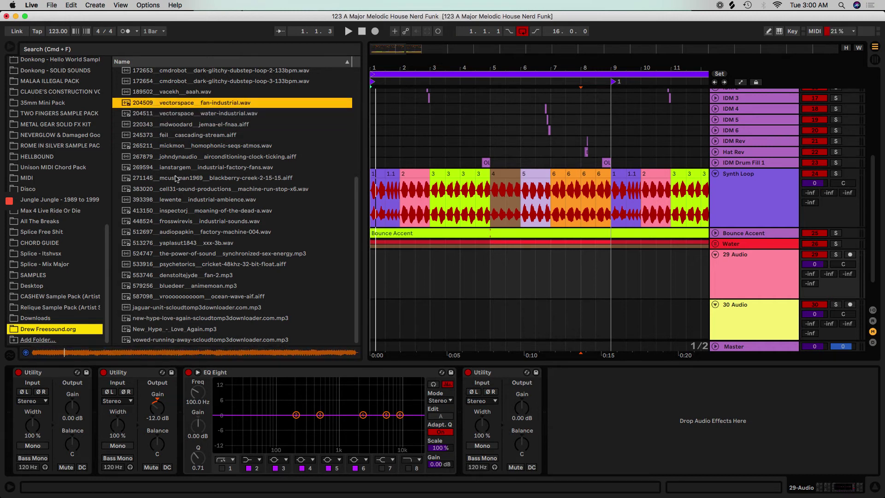
pyautogui.press('Up')
pyautogui.press('Up')
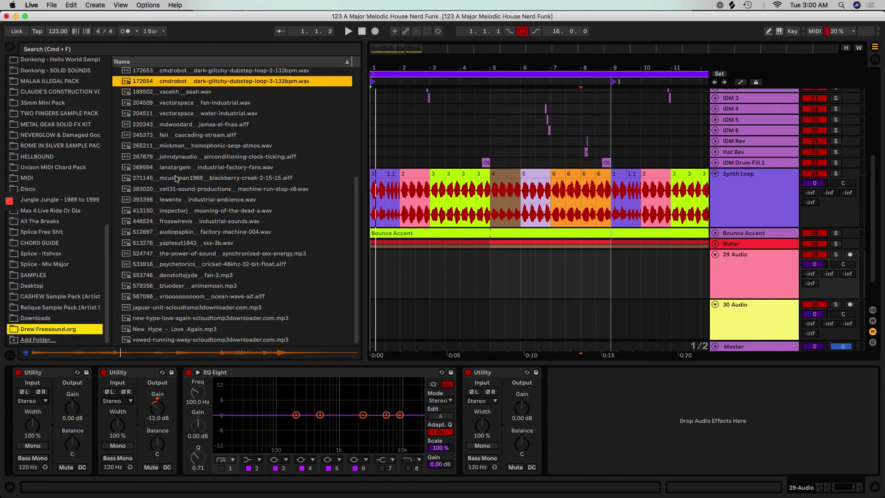
pyautogui.press('Down')
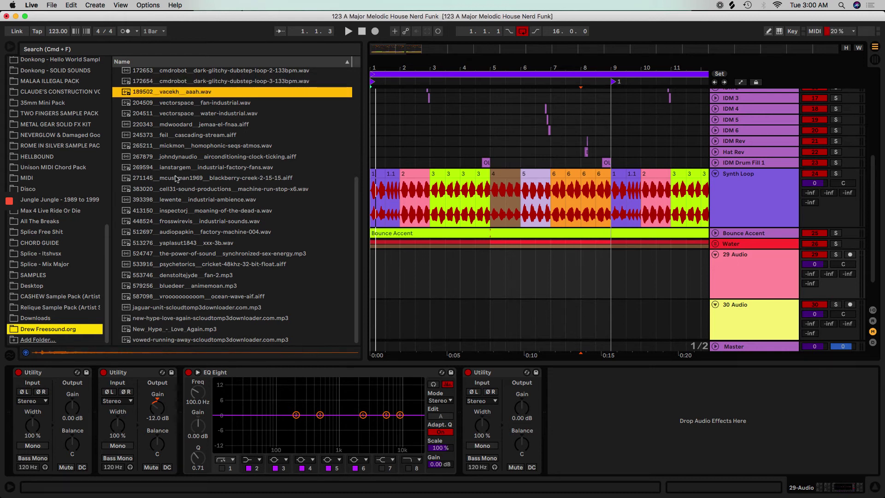
# Step: Start playback, place the aaah.wav sample on track 29 at 8.3, and zoom in to select the clip
pyautogui.press('space')
pyautogui.moveTo(163, 113); pyautogui.dragTo(596, 287)
pyautogui.moveTo(603, 68); pyautogui.dragTo(603, 87)
pyautogui.click(506, 257)
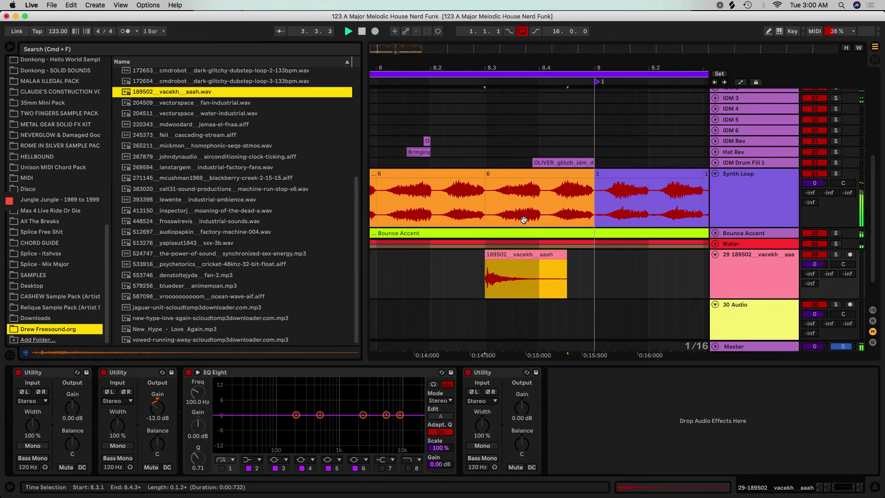
# Step: Move the aaah.wav clip to start at 8.4 and shorten it to end at bar 9 with a fade-out
pyautogui.moveTo(505, 257); pyautogui.dragTo(559, 261)
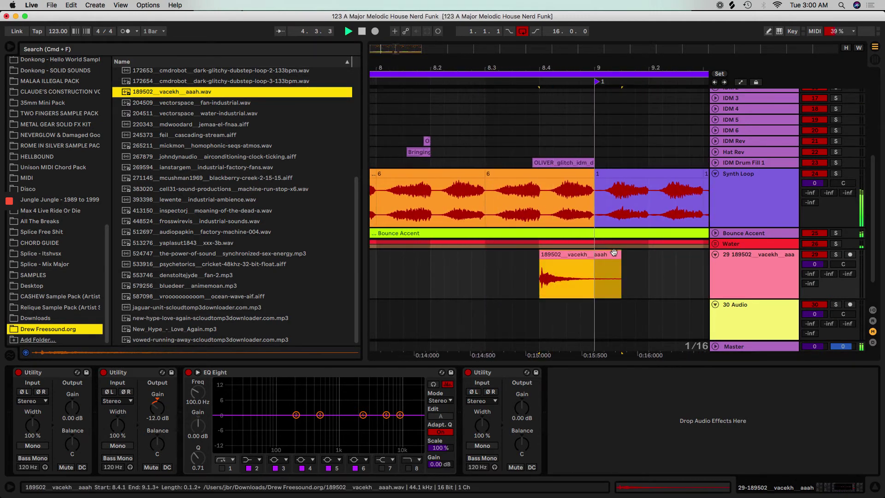
pyautogui.moveTo(618, 254); pyautogui.dragTo(561, 260)
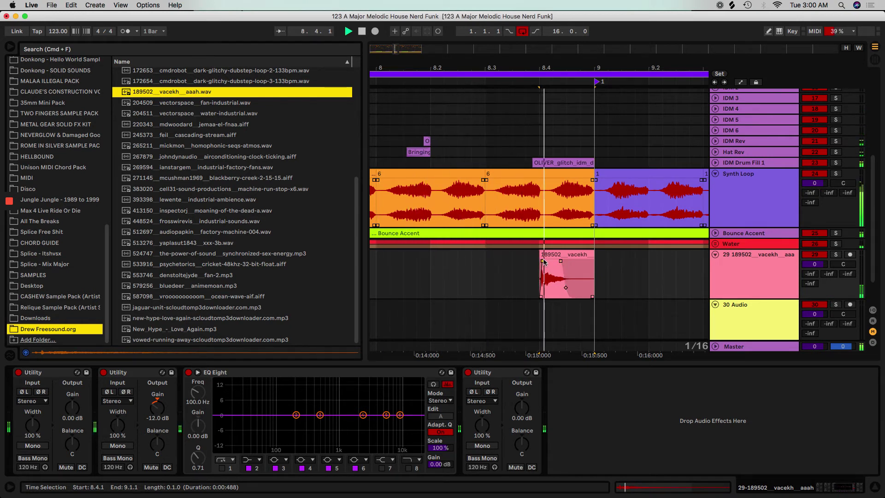
# Step: Enable the low cut in EQ Eight and dip bands 3 and 5, setting band 5 to -3.35 dB at 3.59 kHz
pyautogui.click(222, 468)
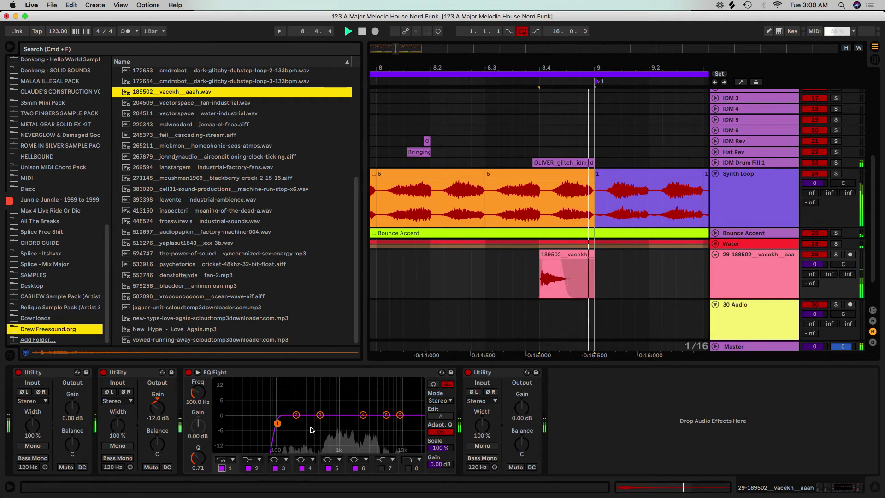
pyautogui.moveTo(320, 416); pyautogui.dragTo(372, 434)
pyautogui.press('space')
pyautogui.press('space')
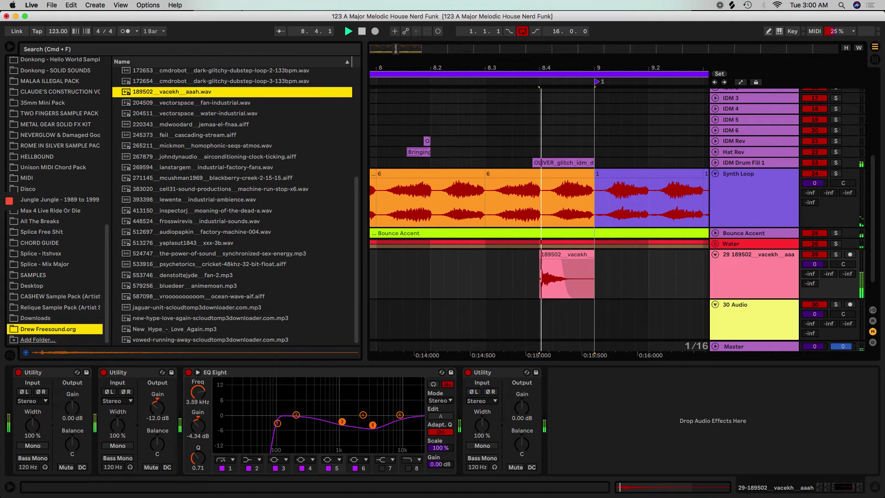
pyautogui.press('space')
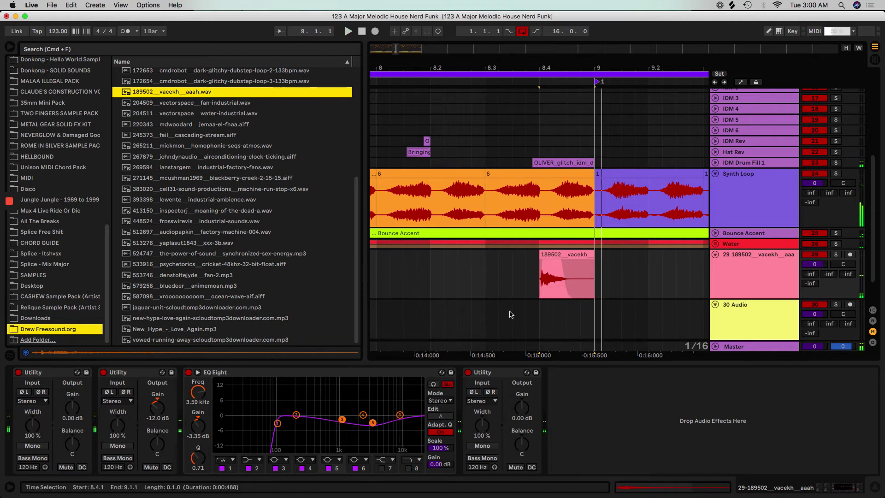
# Step: Rename track 29 as Vox Ahh
pyautogui.click(770, 278)
pyautogui.press('cmd+r')
pyautogui.write('Vox A')
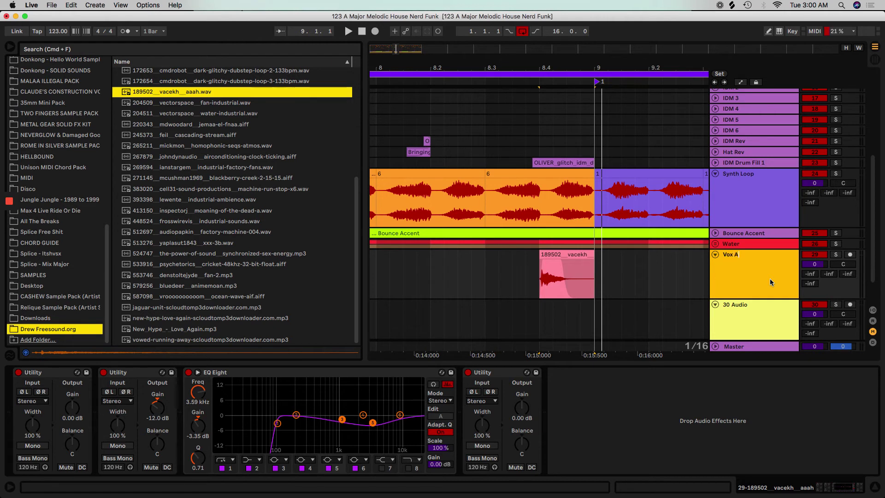
pyautogui.write('hh')
pyautogui.press('Return')
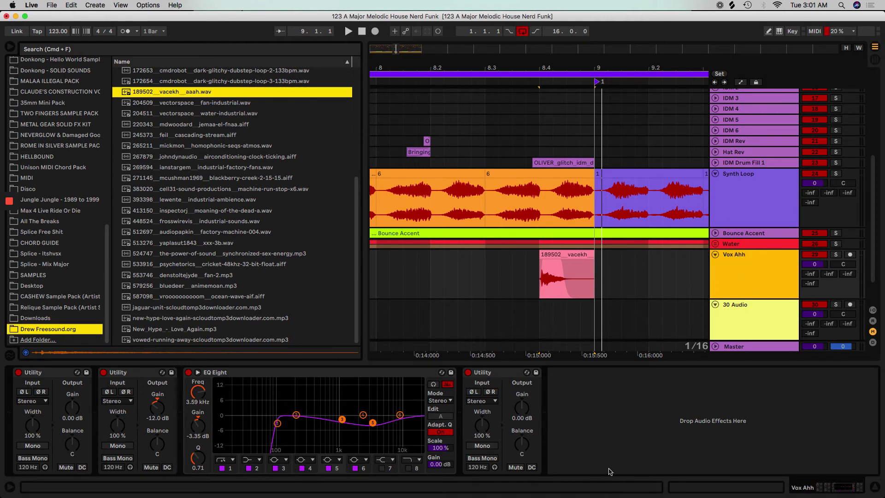
# Step: Add a short fade-in to the aaah clip's start and consolidate the clip
pyautogui.press('space')
pyautogui.moveTo(507, 68); pyautogui.dragTo(536, 157)
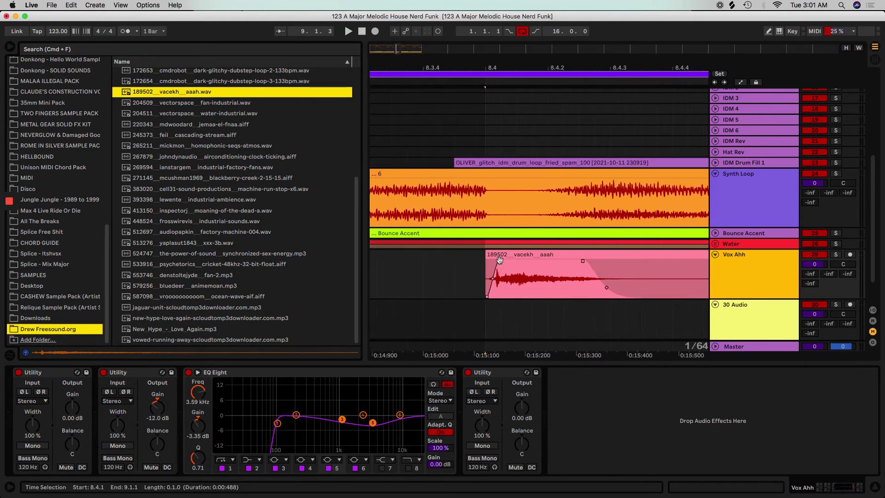
pyautogui.click(499, 256)
pyautogui.press('super+j')
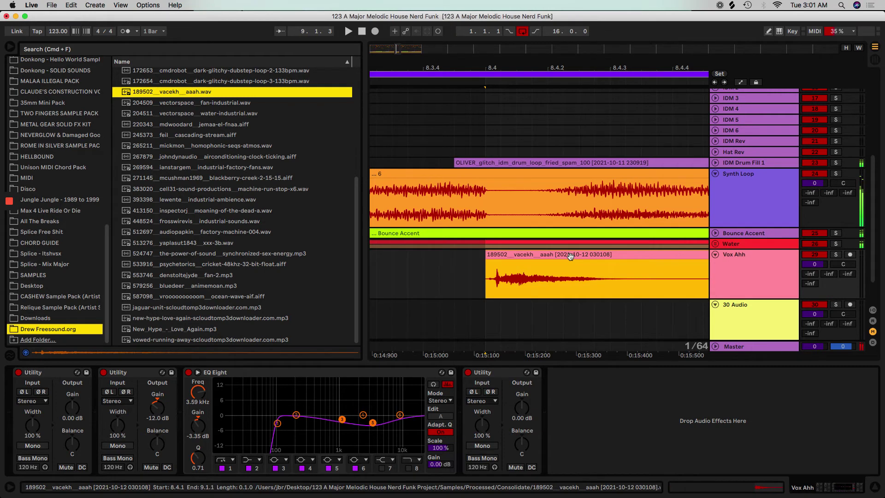
# Step: Warp the consolidated vocal clip so its attack lands at the clip's start on 8.4, and play from 8.3.3
pyautogui.doubleClick(499, 257)
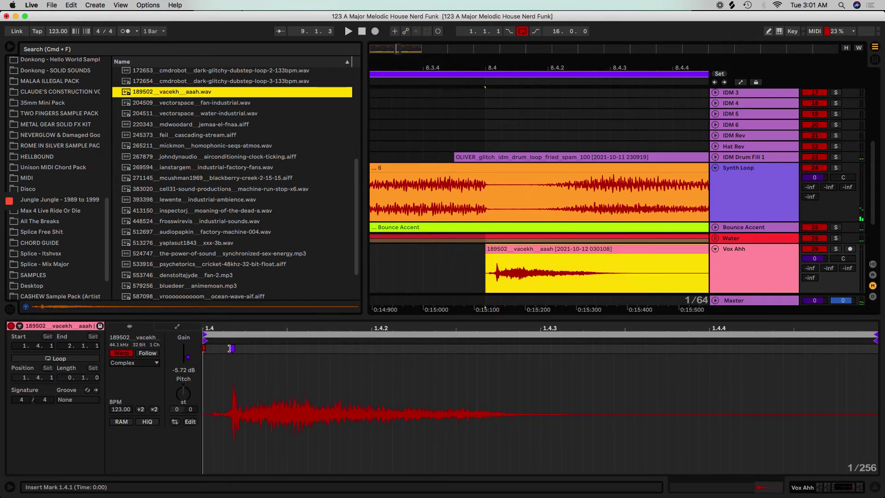
pyautogui.click(231, 349)
pyautogui.moveTo(214, 330)
pyautogui.mouseDown()
pyautogui.moveTo(454, 338)
pyautogui.moveTo(405, 364)
pyautogui.mouseUp()
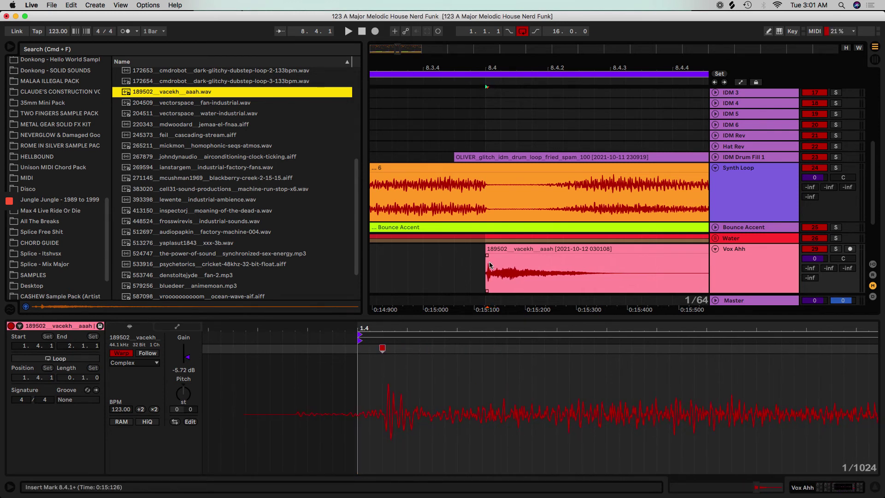
pyautogui.click(382, 265)
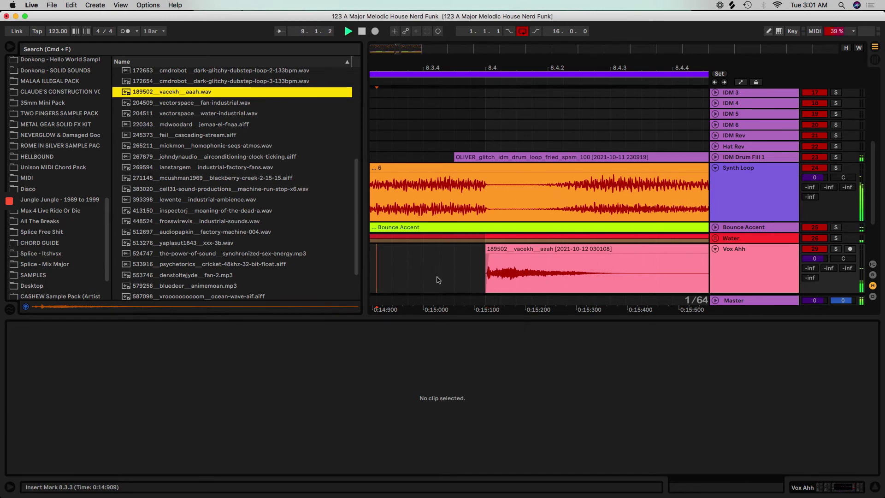
# Step: Rename the consolidated vocal clip as Vox Ahh
pyautogui.click(624, 259)
pyautogui.click(619, 250)
pyautogui.press('cmd+c')
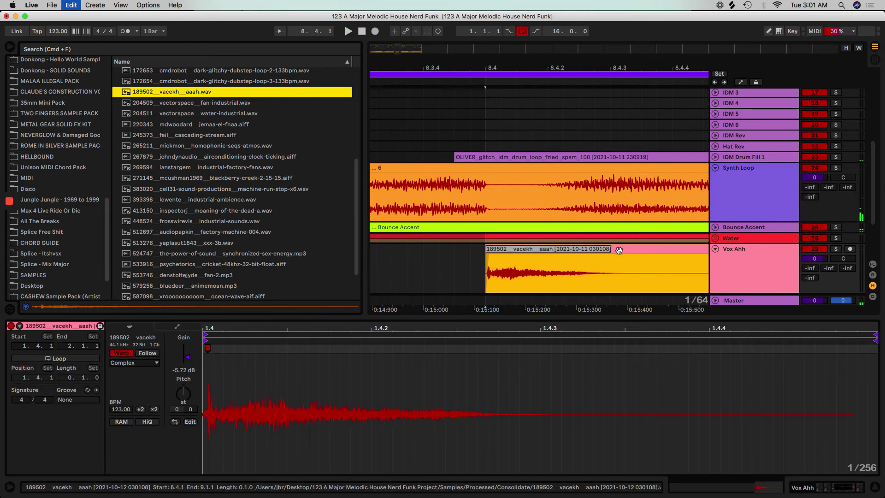
pyautogui.write('Vox')
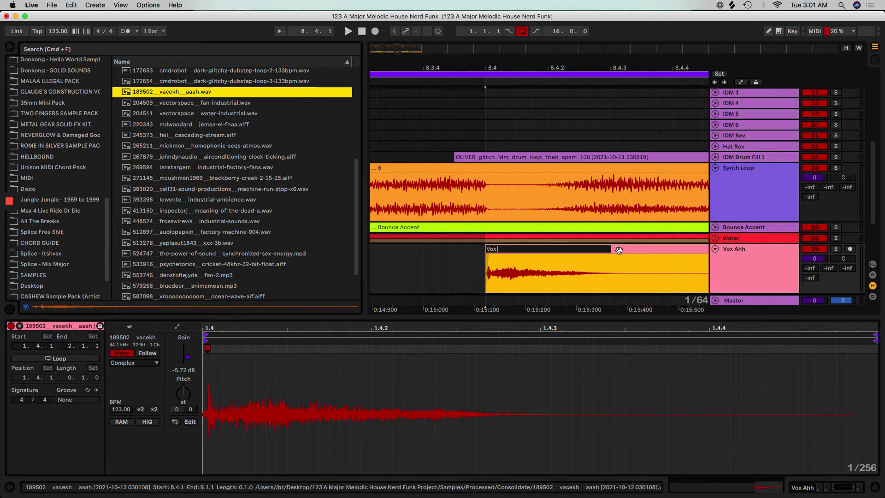
pyautogui.write(' Ahh')
pyautogui.press('Return')
# Step: Consolidate the renamed Vox Ahh clip again and lower its gain to -9.12 dB
pyautogui.press('cmd+j')
pyautogui.press('space')
pyautogui.moveTo(541, 73); pyautogui.dragTo(540, 36)
pyautogui.rightClick(541, 66)
pyautogui.press('Escape')
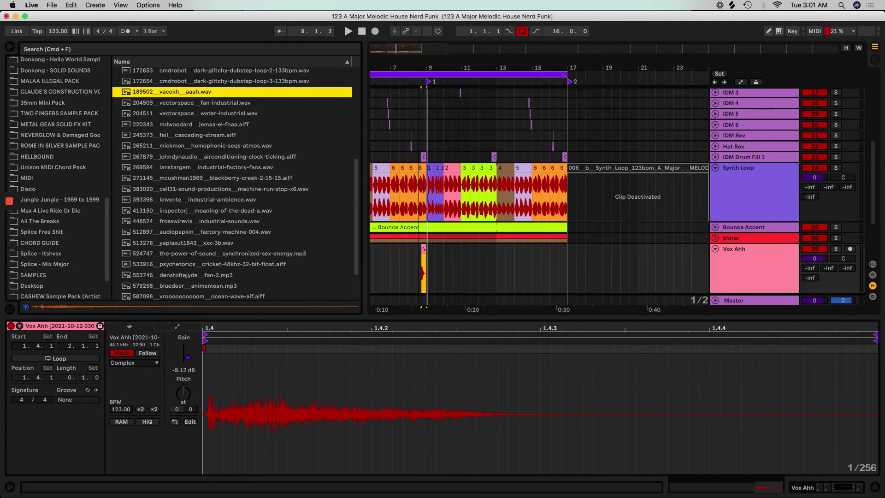
# Step: Duplicate bars 1 to 9 of the Vox Ahh track so the vocal repeats at 16.4
pyautogui.press('-')
pyautogui.press('-')
pyautogui.press('-')
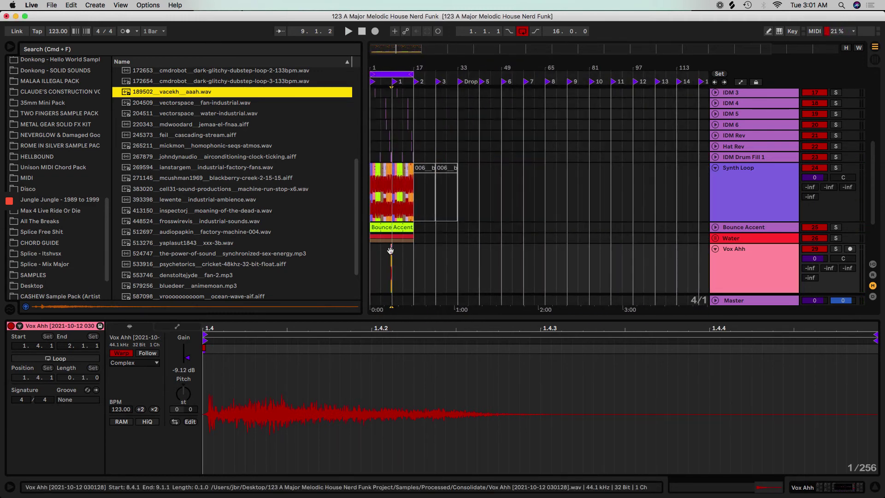
pyautogui.moveTo(393, 256); pyautogui.dragTo(372, 267)
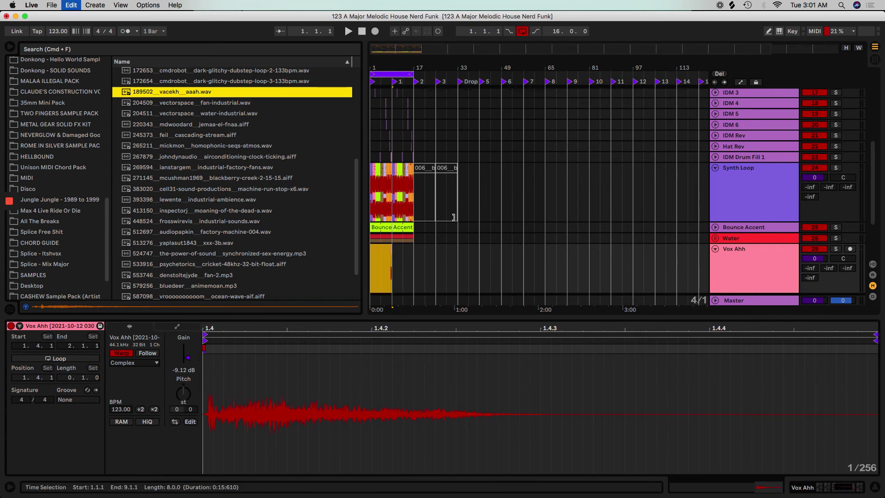
pyautogui.press('+')
pyautogui.press('+')
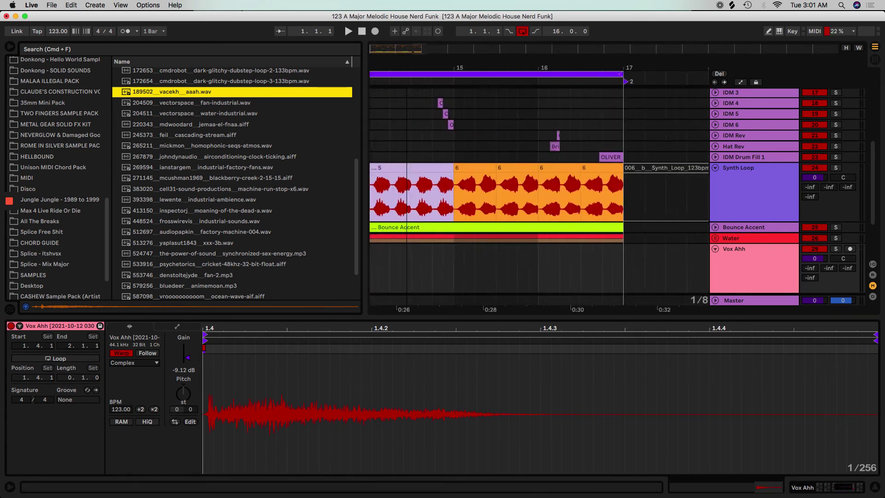
pyautogui.press('-')
pyautogui.press('-')
pyautogui.moveTo(399, 67); pyautogui.dragTo(403, 85)
pyautogui.moveTo(423, 316)
pyautogui.mouseDown()
pyautogui.moveTo(423, 304)
pyautogui.moveTo(422, 316)
pyautogui.mouseUp()
pyautogui.click(446, 249)
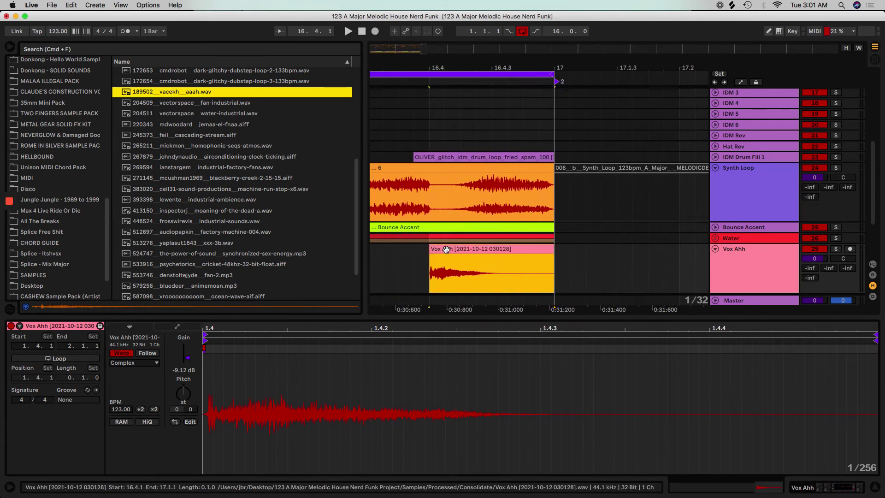
# Step: Trim the second vocal clip to end at 16.4.3, duplicate it, and move the first copy back to 16.3.3
pyautogui.moveTo(550, 249); pyautogui.dragTo(489, 264)
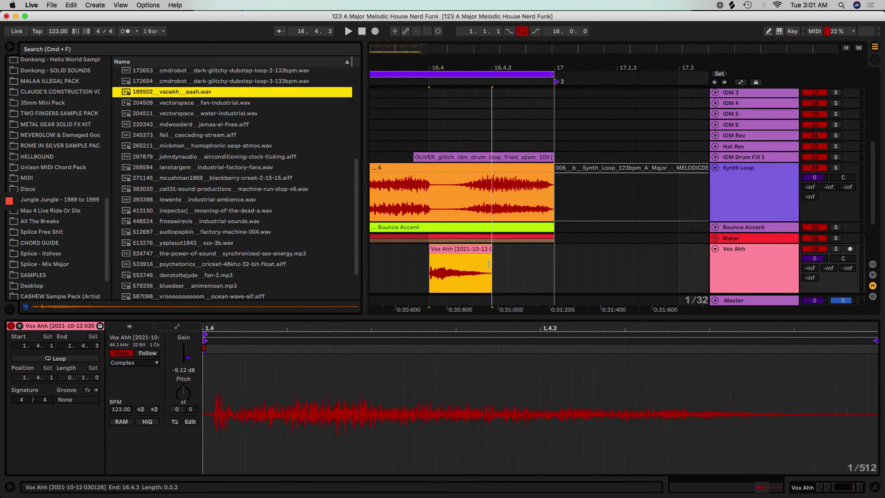
pyautogui.press('super+d')
pyautogui.moveTo(461, 251); pyautogui.dragTo(404, 258)
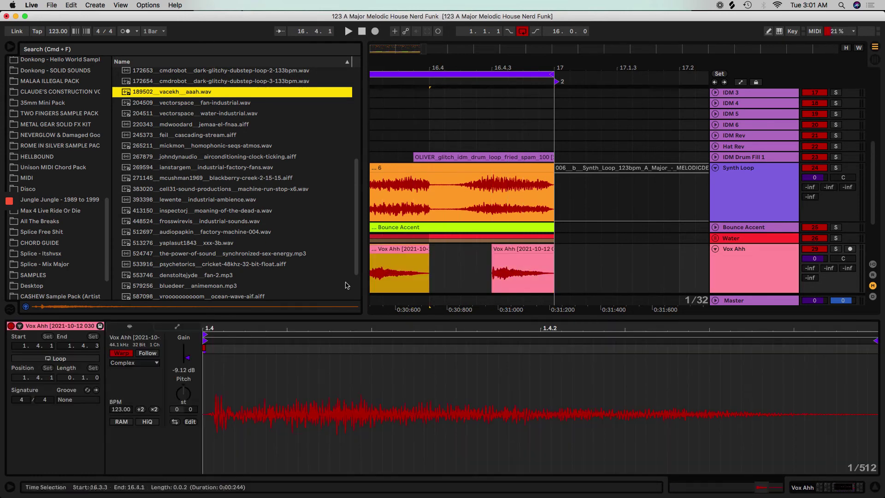
# Step: Reverse the vocal clip at 16.3.3, giving it a long fade-in and the clip at 16.4.3 a long fade-out
pyautogui.click(400, 272)
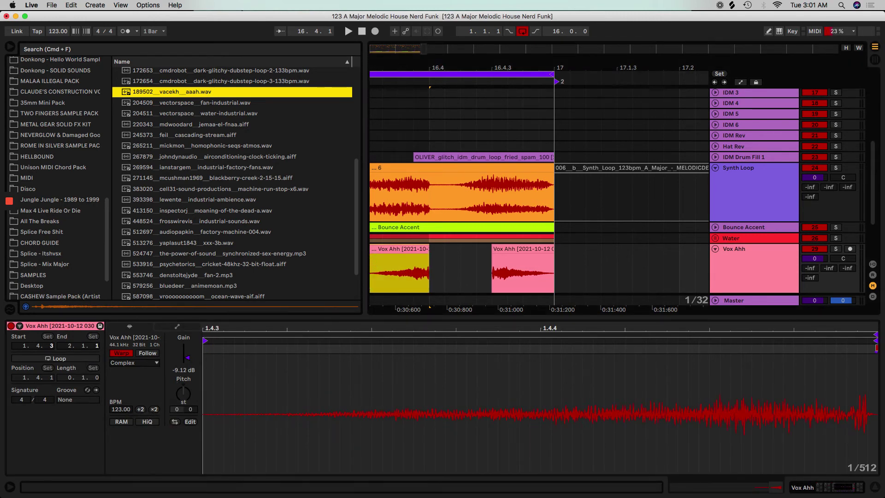
pyautogui.hscroll(-2, 387, 261)
pyautogui.moveTo(408, 255); pyautogui.dragTo(454, 250)
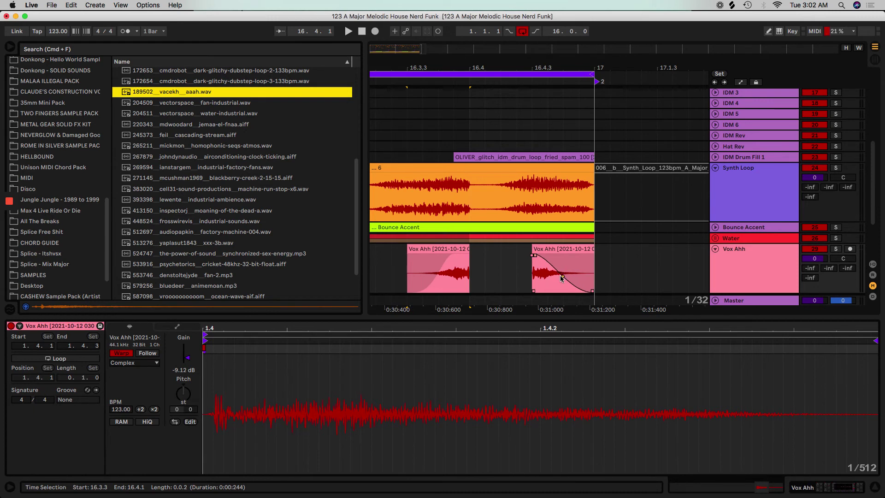
# Step: Play the loop from bar 1 to 17 to hear the vocal accents in context, and stop playback
pyautogui.moveTo(472, 74); pyautogui.dragTo(472, 63)
pyautogui.click(443, 75)
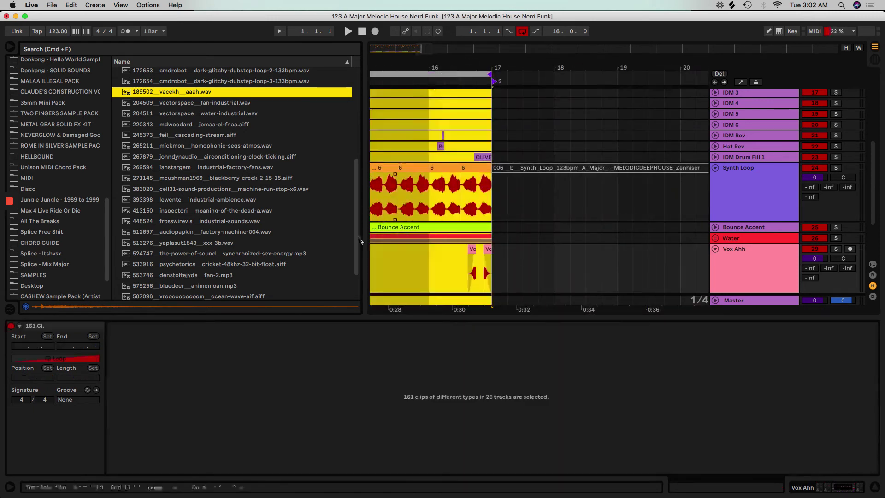
pyautogui.press('z')
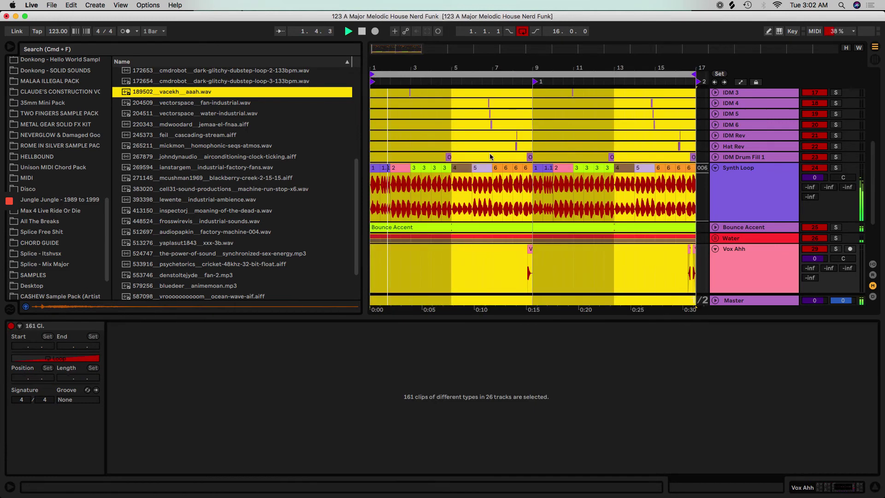
pyautogui.click(566, 273)
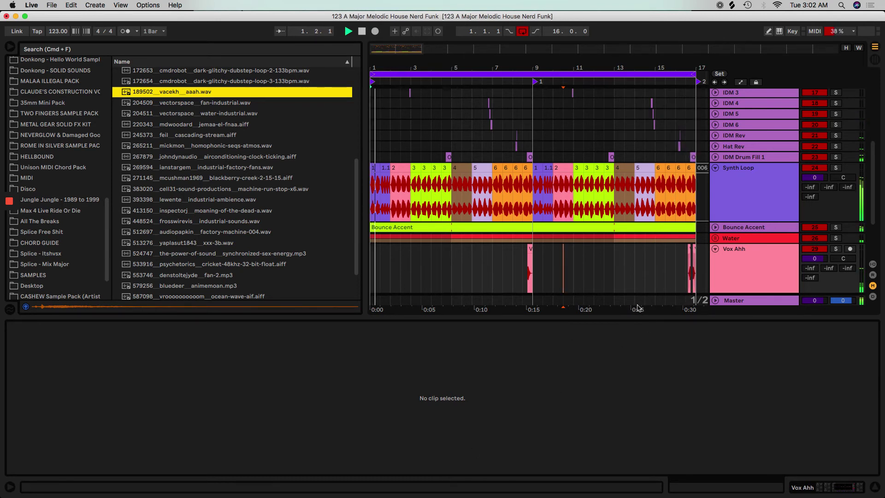
pyautogui.press('space')
# Step: Add the Camel Audio CamelCrusher plug-in to the end of the Vox Ahh track's device chain
pyautogui.press('super+t')
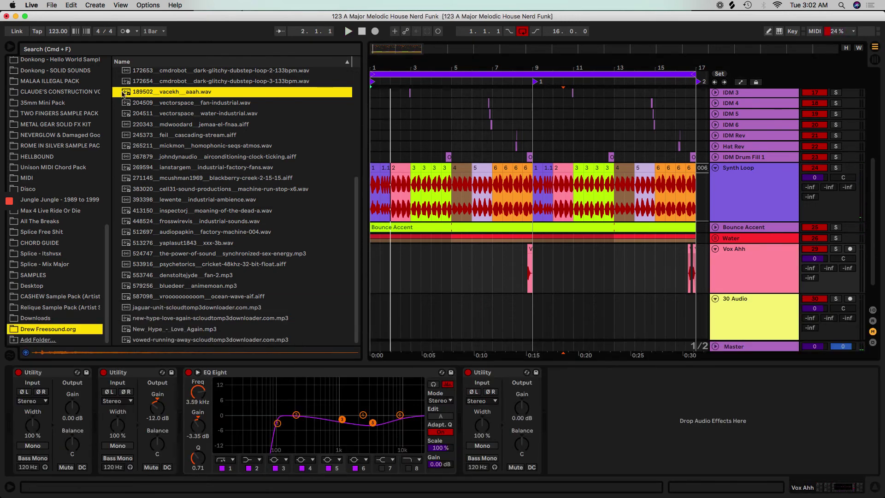
pyautogui.scroll(10, 44, 139)
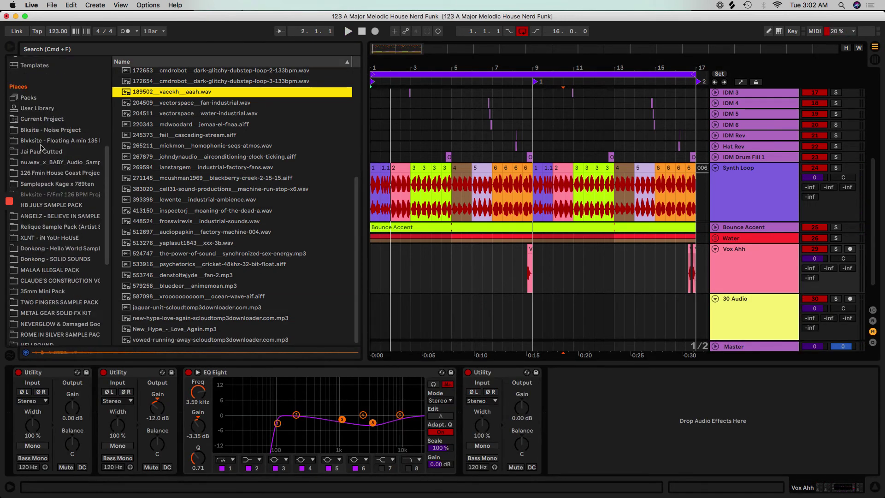
pyautogui.scroll(5, 46, 160)
pyautogui.click(32, 178)
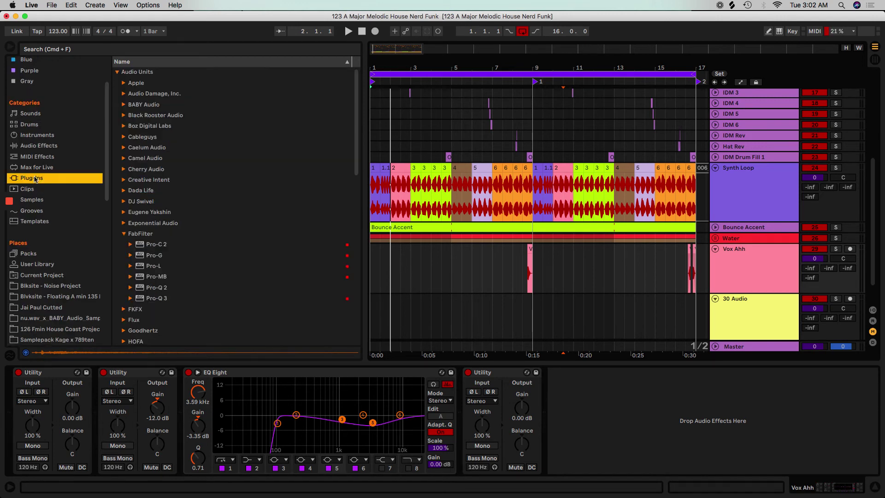
pyautogui.click(124, 159)
pyautogui.press('Down')
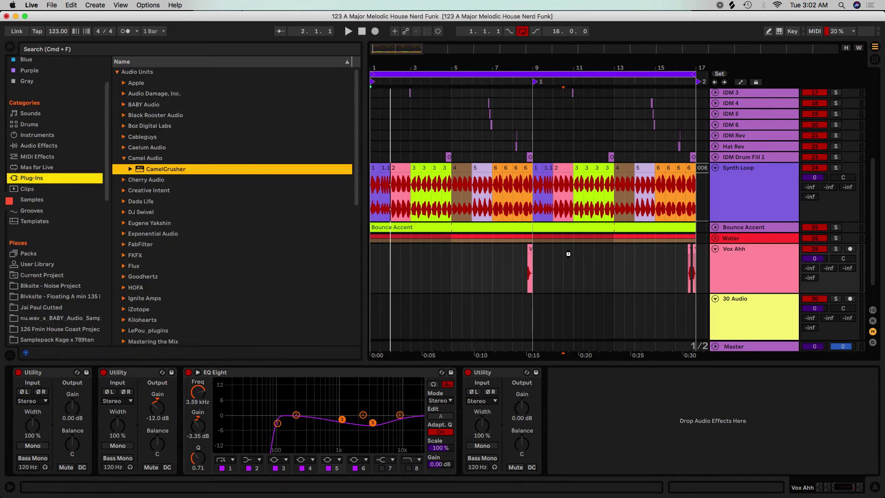
pyautogui.moveTo(618, 370); pyautogui.dragTo(594, 404)
pyautogui.click(570, 373)
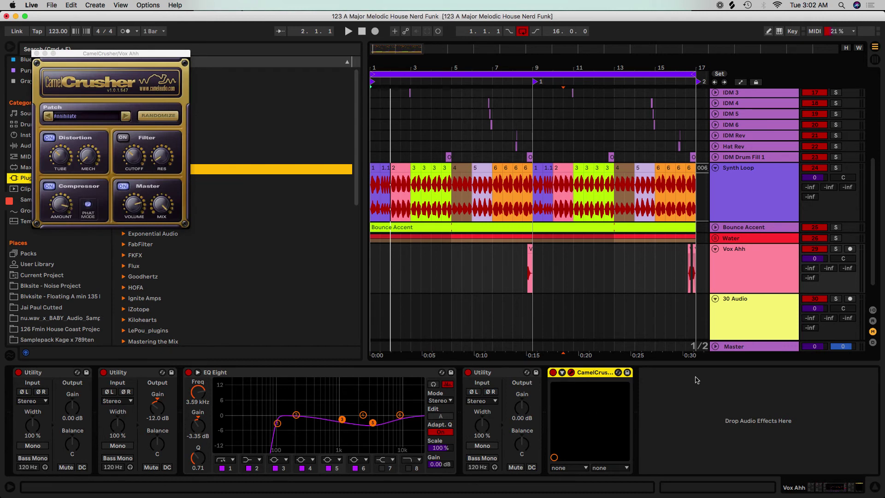
# Step: Clear the CamelCrusher preset, keep only its compressor and master sections on, and play from the Vox Ahh clip at 8.4.1
pyautogui.click(72, 115)
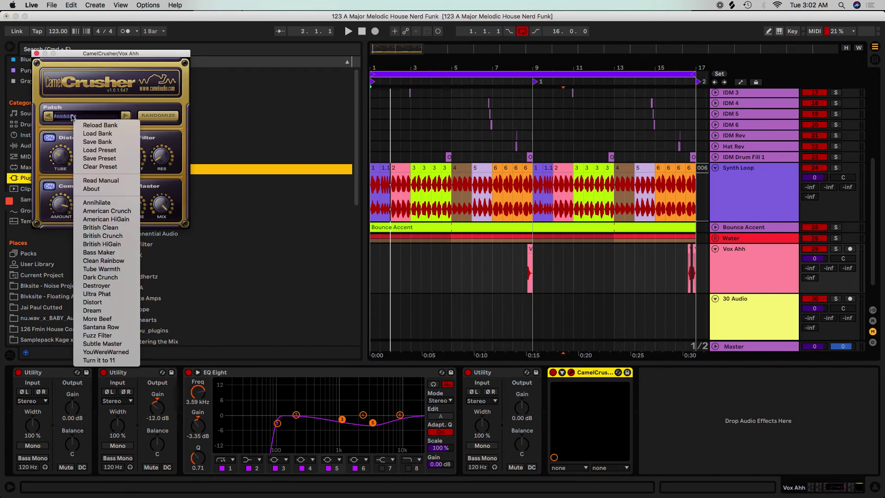
pyautogui.click(106, 172)
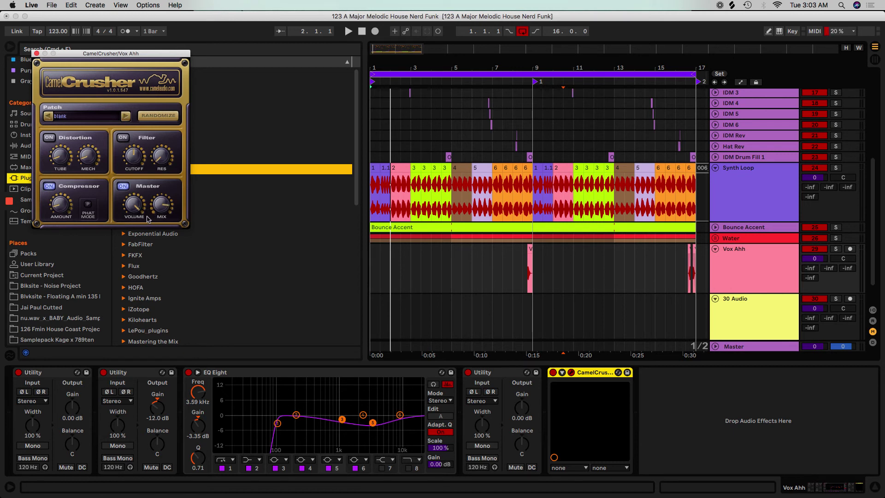
pyautogui.click(531, 271)
pyautogui.press('space')
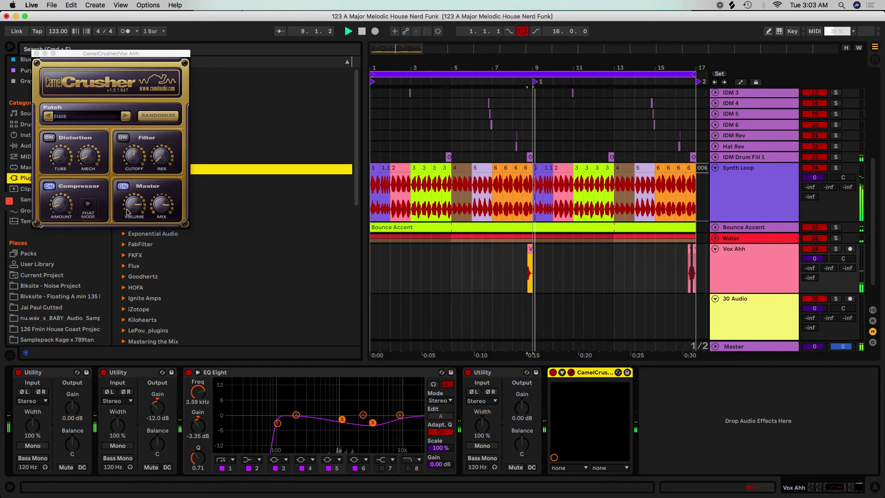
pyautogui.click(64, 205)
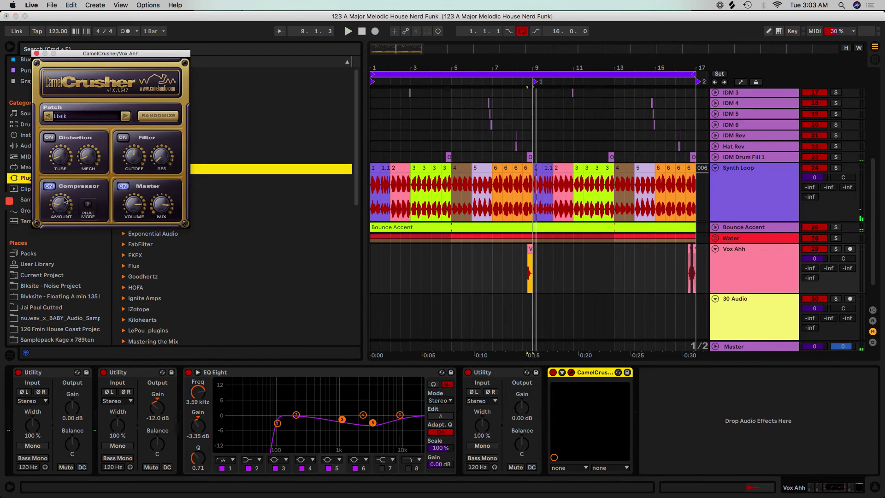
pyautogui.press('space')
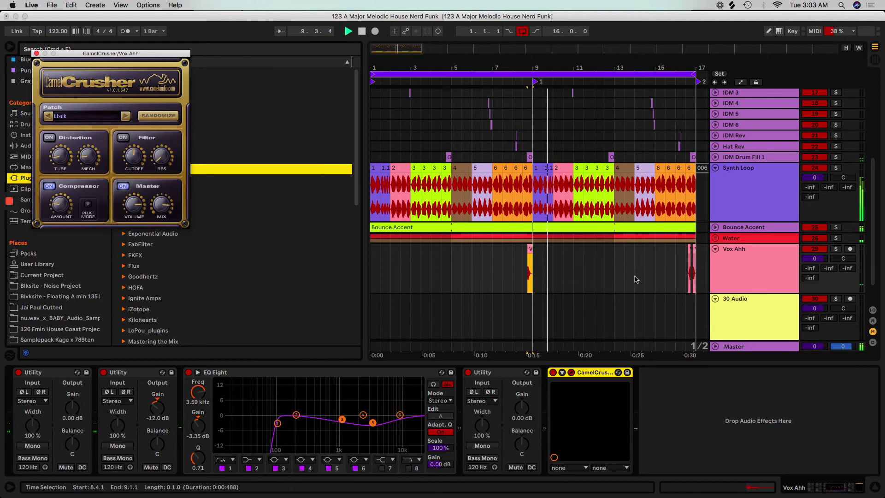
# Step: Replay the Vox Ahh clip at 8.4.1 in context and close the CamelCrusher window
pyautogui.click(758, 275)
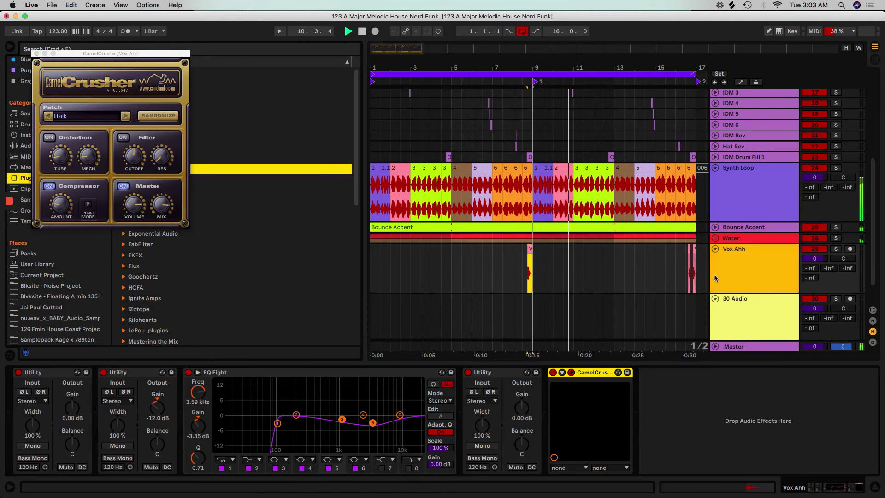
pyautogui.press('space')
pyautogui.press('space')
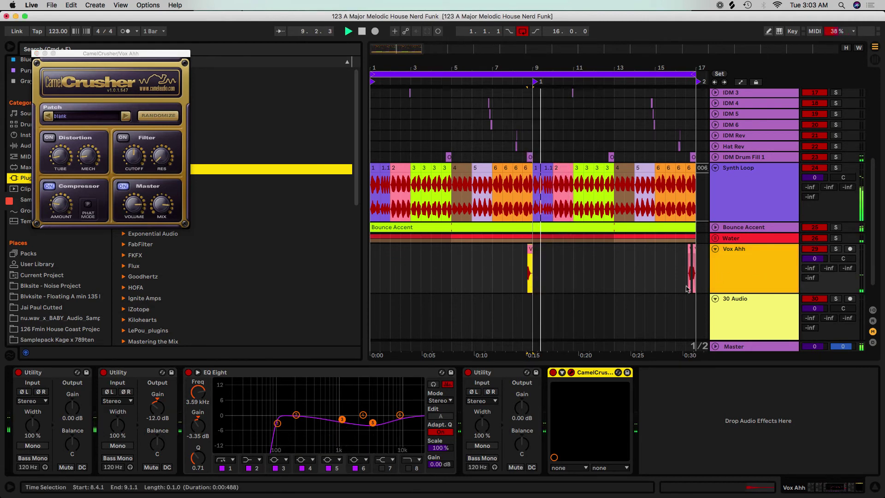
pyautogui.click(37, 54)
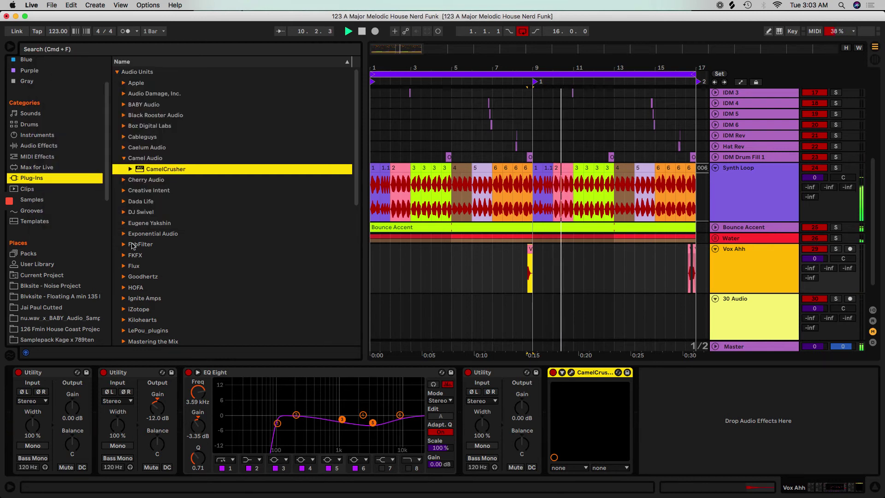
# Step: Add Dada Life's Sausage Fattener after CamelCrusher on the Vox Ahh track and open its window
pyautogui.click(125, 203)
pyautogui.click(158, 213)
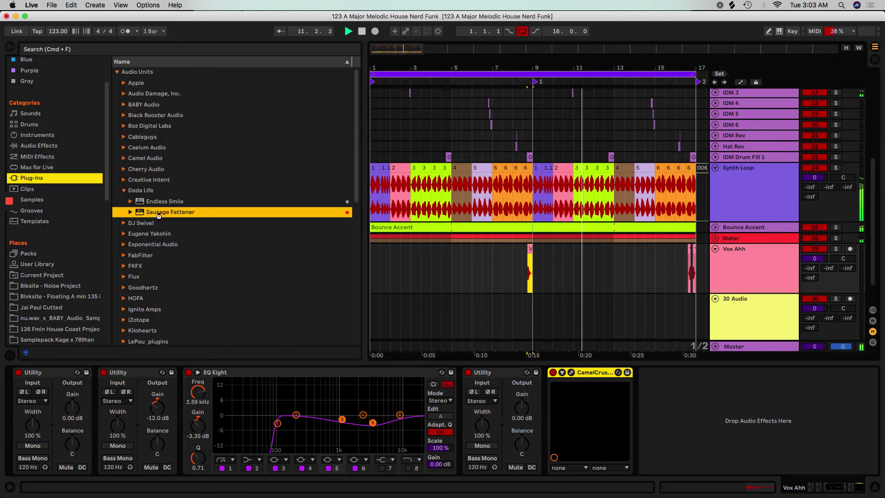
pyautogui.moveTo(655, 378); pyautogui.dragTo(656, 377)
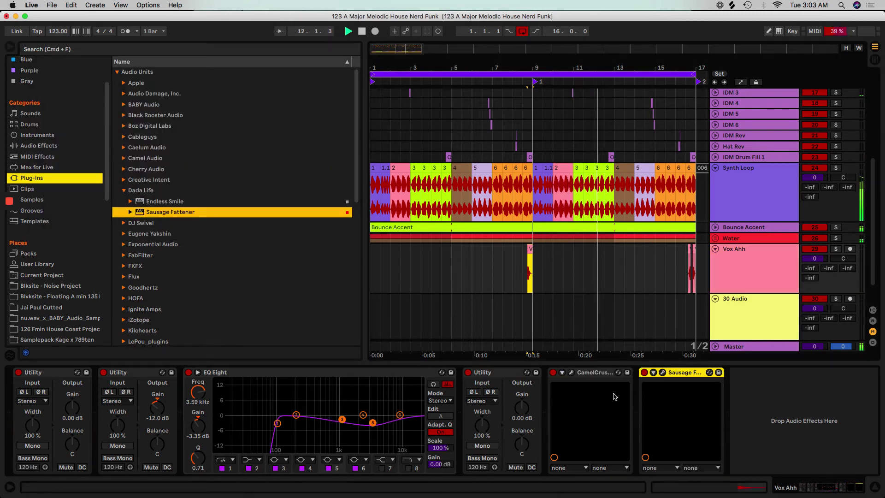
pyautogui.click(663, 372)
# Step: Audition the IDM Drum Fill 1 clip before bar 9 and the Hat Rev clip in bar 8 with their tracks soloed
pyautogui.click(529, 157)
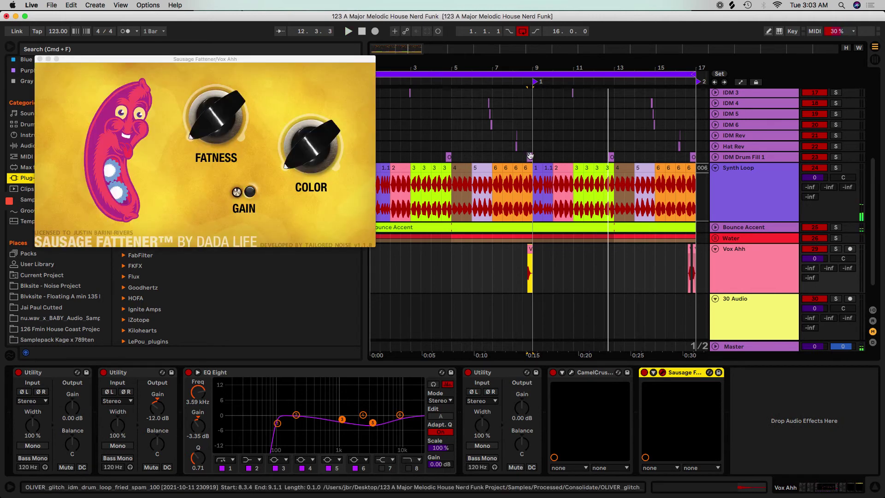
pyautogui.click(835, 157)
pyautogui.press('space')
pyautogui.press('space')
pyautogui.click(516, 143)
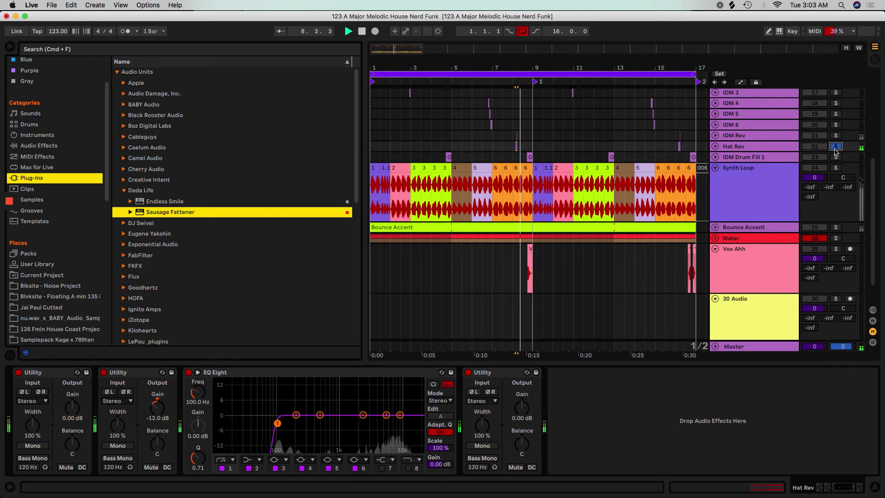
# Step: Play the full loop from bar 1 with all tracks unsoloed and select the Perc Breath clip at 3.1.4
pyautogui.scroll(2, 747, 169)
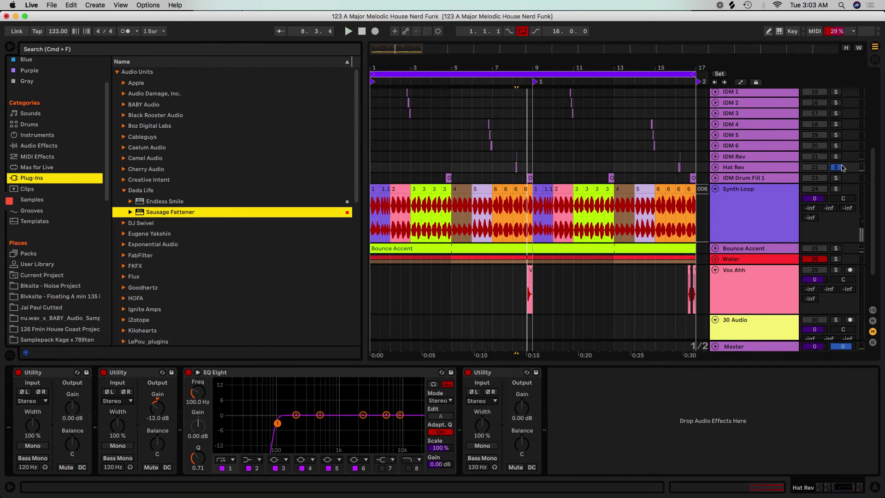
pyautogui.scroll(7, 436, 125)
pyautogui.press('super+a')
pyautogui.scroll(7, 421, 253)
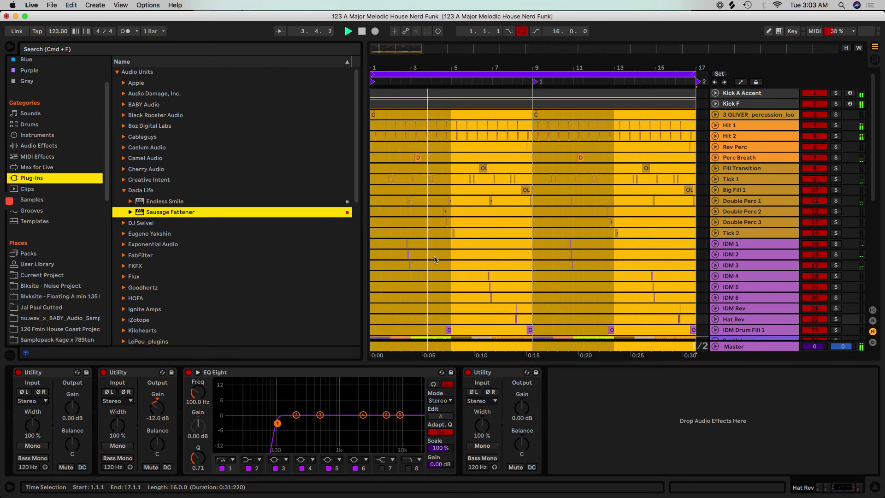
pyautogui.click(434, 259)
pyautogui.click(728, 158)
pyautogui.press('space')
# Step: Add Sausage Fattener to the end of the Perc Breath chain, raise its Fatness slightly and set Color to 19%
pyautogui.moveTo(171, 211); pyautogui.dragTo(168, 210)
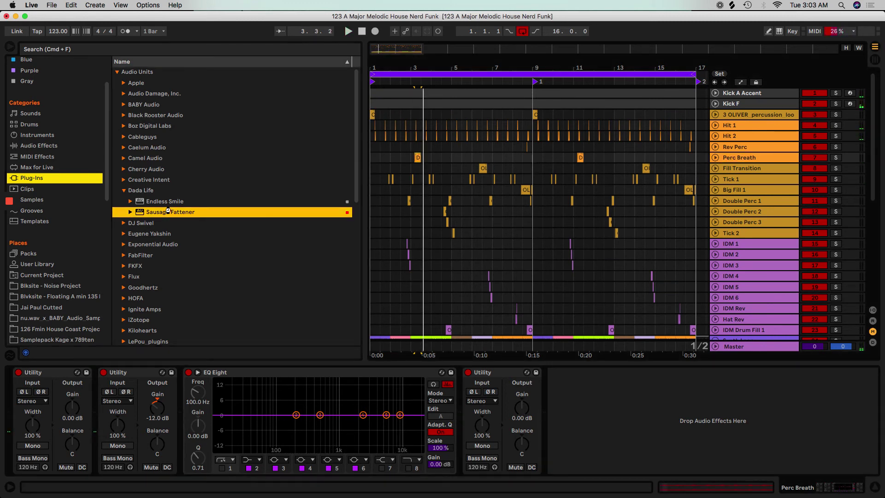
pyautogui.moveTo(575, 407); pyautogui.dragTo(574, 407)
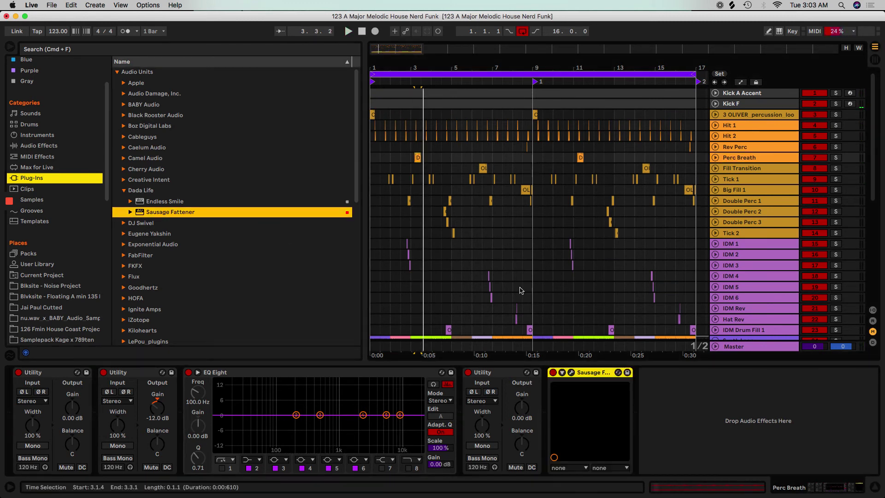
pyautogui.click(570, 372)
pyautogui.moveTo(221, 134); pyautogui.dragTo(219, 121)
pyautogui.moveTo(313, 155); pyautogui.dragTo(313, 146)
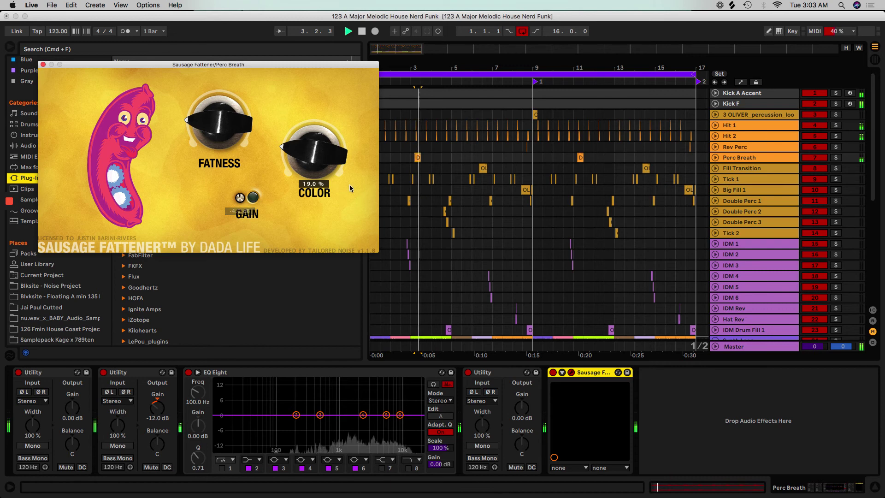
pyautogui.click(43, 65)
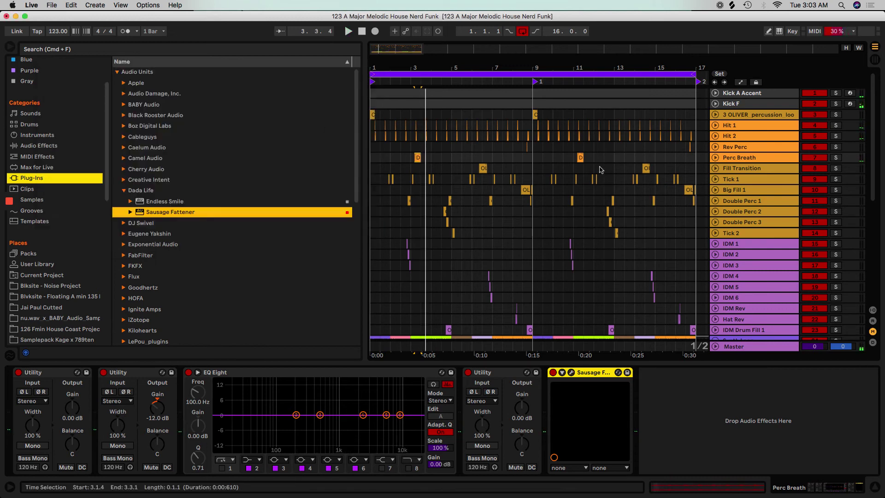
# Step: While the loop plays, enable the 100 Hz low cut in Perc Breath's EQ Eight and set its last Utility's gain to 2 dB
pyautogui.click(447, 72)
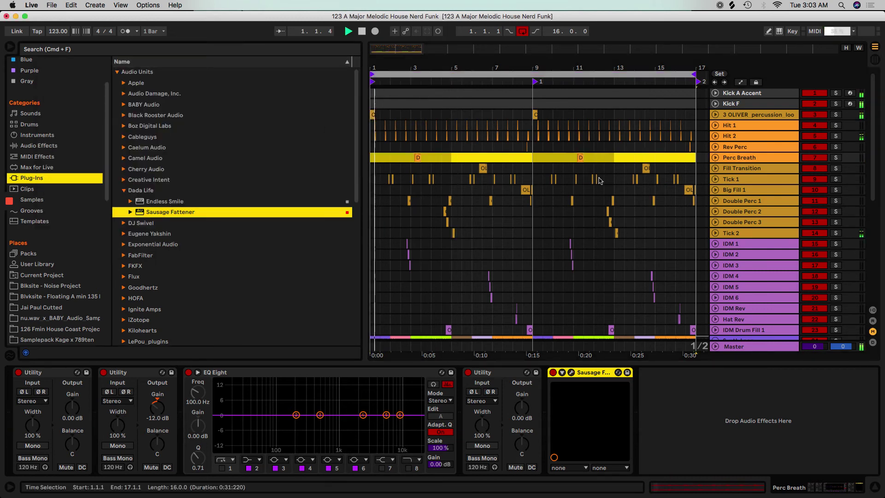
pyautogui.scroll(-1, 721, 161)
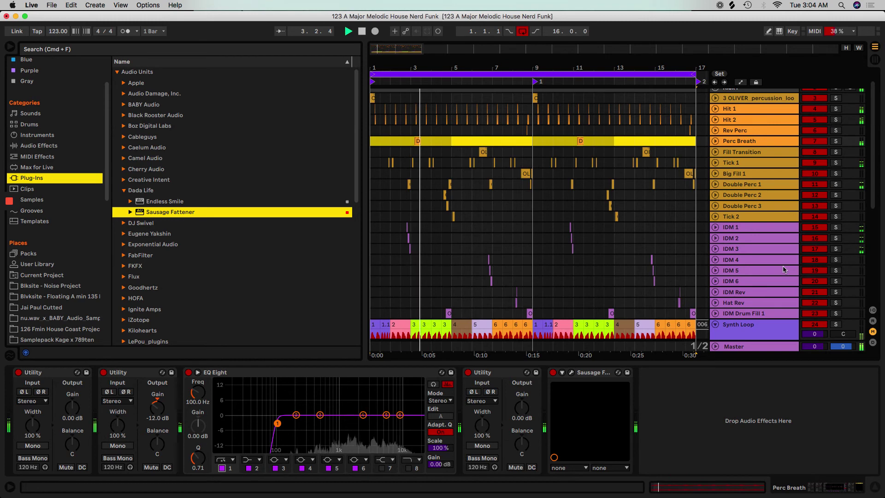
pyautogui.scroll(-5, 776, 286)
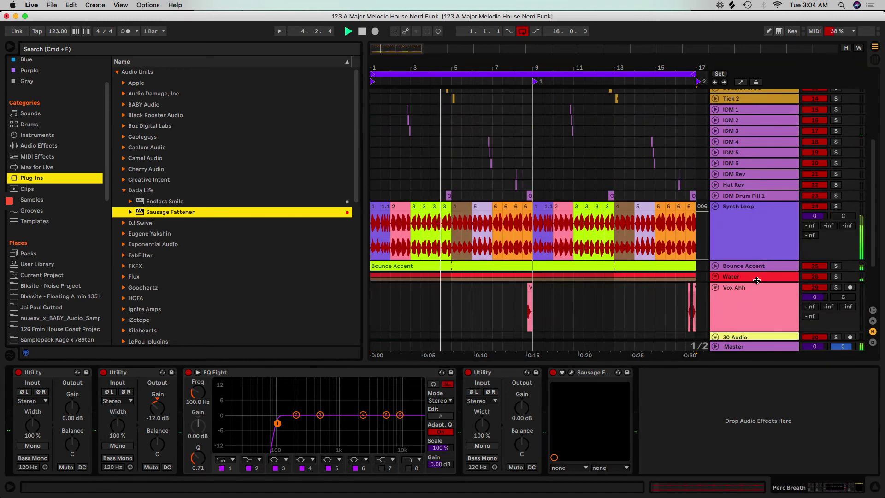
pyautogui.moveTo(530, 409); pyautogui.dragTo(523, 413)
pyautogui.click(676, 402)
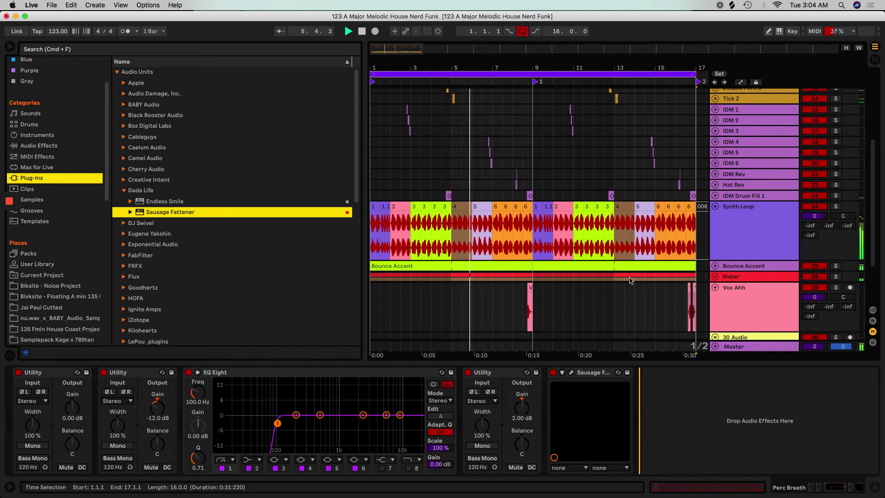
# Step: Set the Vox Ahh track's Sausage Fattener to 8% Fatness and 12% Color
pyautogui.scroll(-2, 633, 280)
pyautogui.scroll(-1, 634, 280)
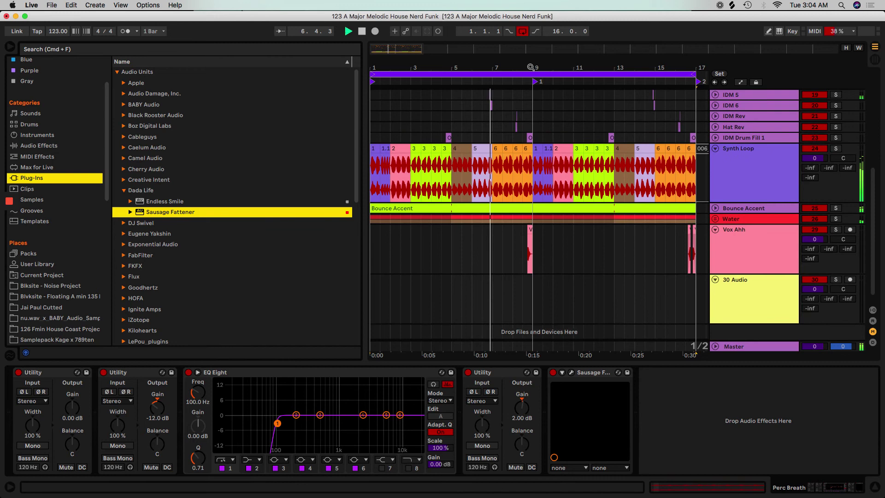
pyautogui.moveTo(531, 67); pyautogui.dragTo(531, 68)
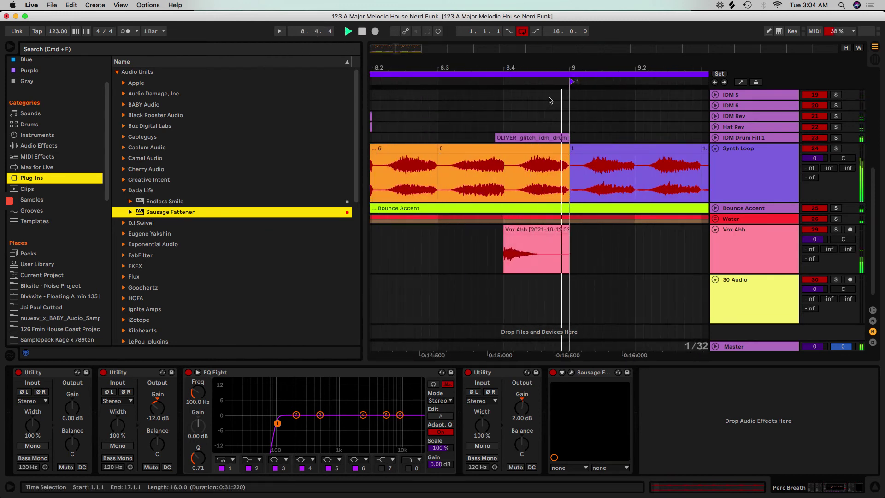
pyautogui.click(757, 239)
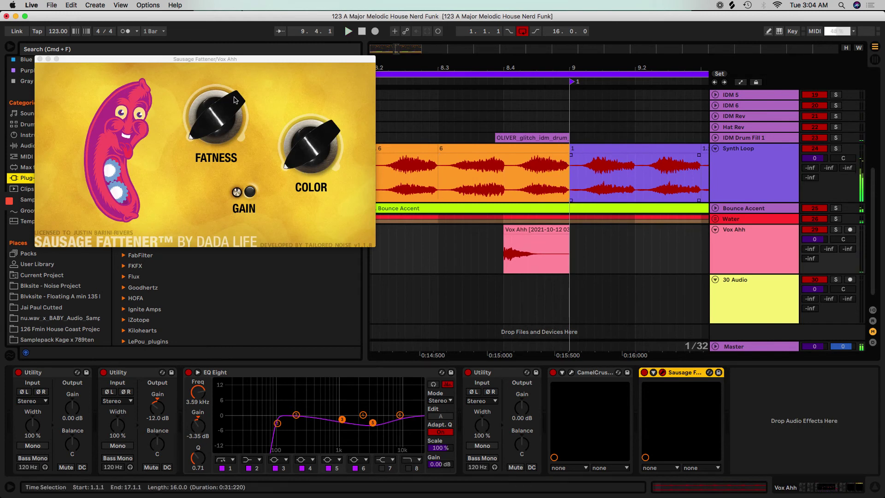
pyautogui.moveTo(297, 147); pyautogui.dragTo(297, 140)
pyautogui.moveTo(221, 130); pyautogui.dragTo(221, 126)
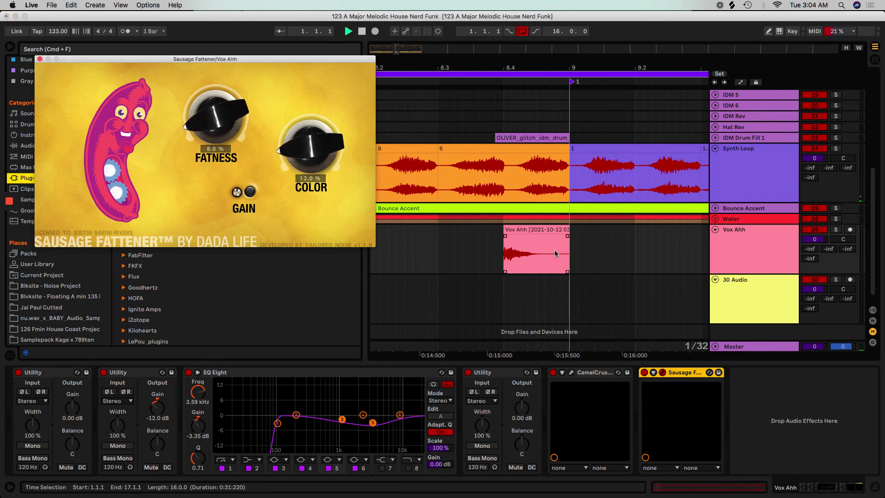
# Step: Play the Vox Ahh clip at 8.4.1 with the Sausage Fattener settings and close the plug-in window
pyautogui.click(534, 239)
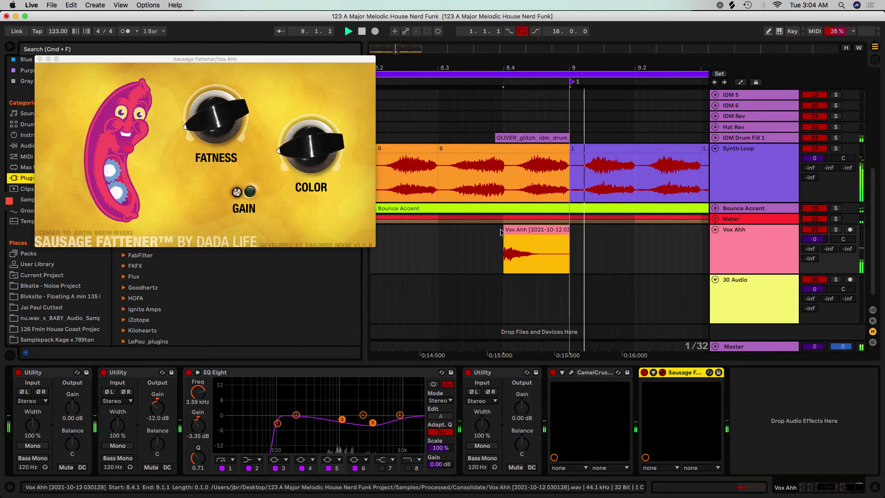
pyautogui.press('space')
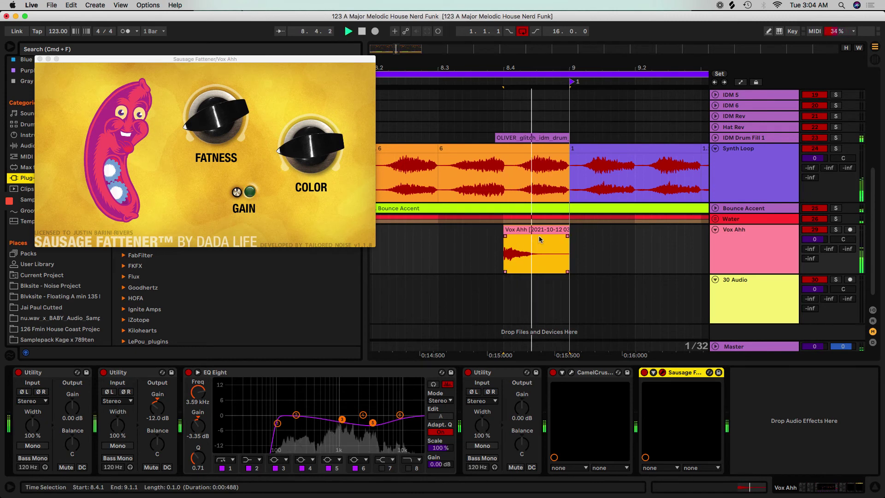
pyautogui.click(39, 59)
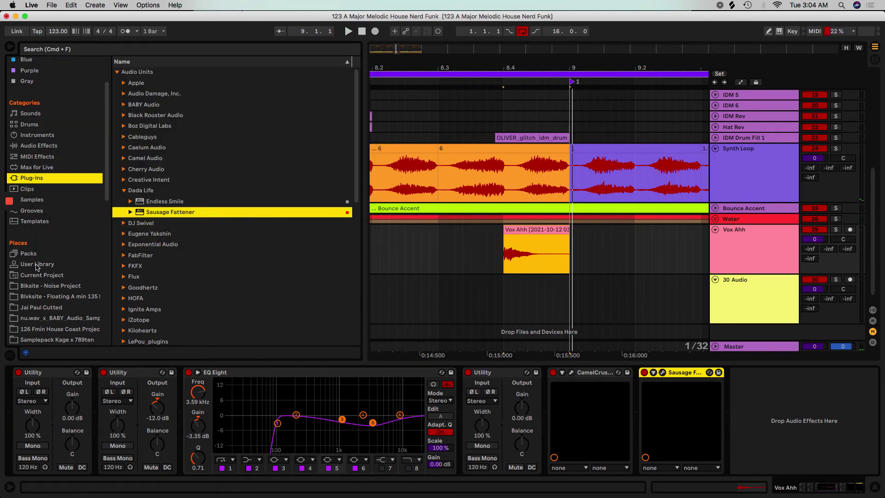
# Step: Add Reverb to the end of the Vox Ahh chain with predelay 1.28 ms, size 12.66, stereo 58.10 and dry/wet 30%
pyautogui.click(36, 145)
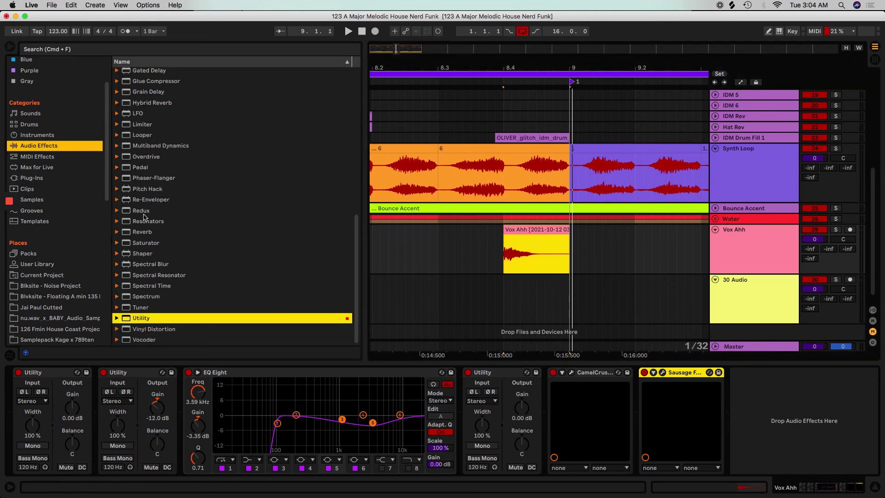
pyautogui.click(140, 232)
pyautogui.moveTo(508, 224); pyautogui.dragTo(655, 419)
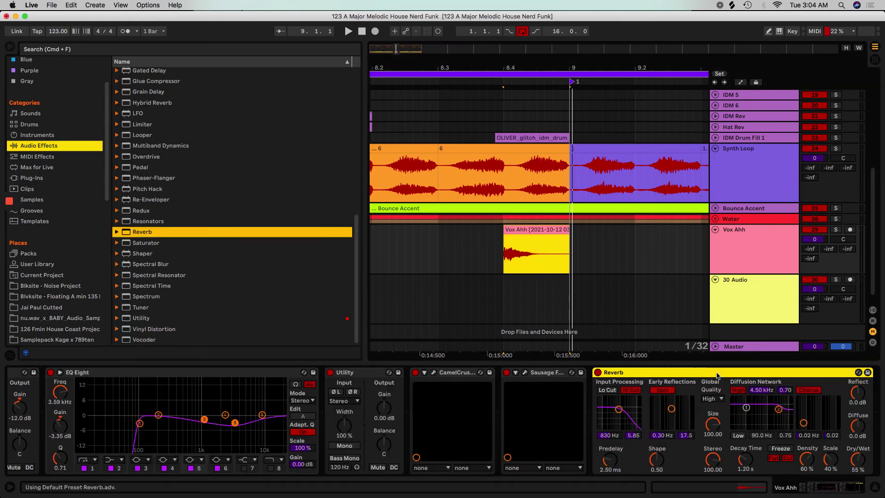
pyautogui.moveTo(713, 459); pyautogui.dragTo(714, 463)
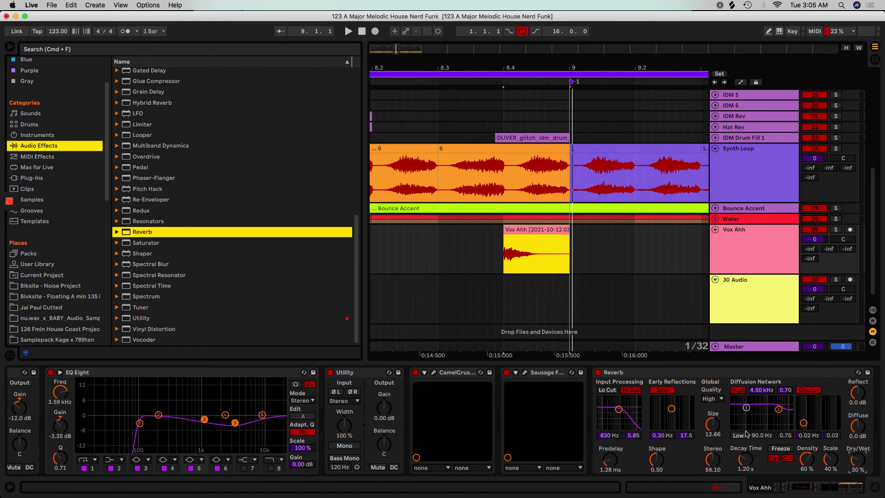
# Step: Set the Vox Ahh reverb's decay time to 2.64 s while playing the clip at 8.4.1, and show the whole arrangement
pyautogui.press('space')
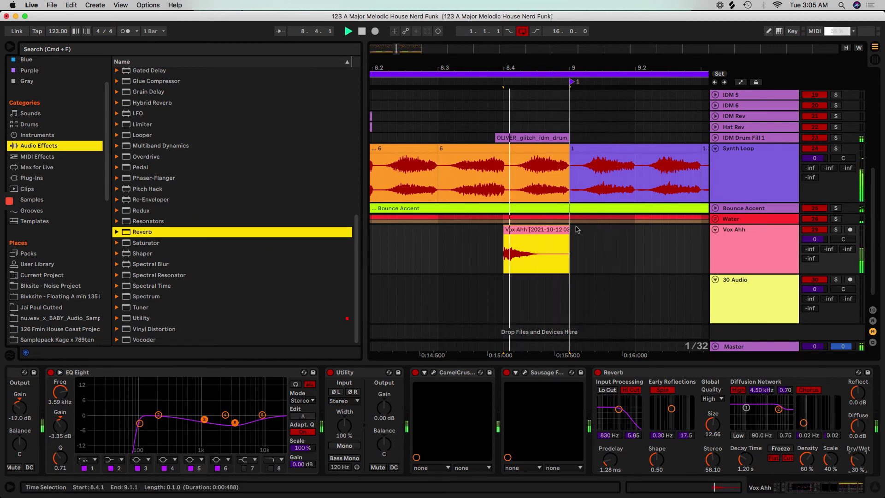
pyautogui.press('space')
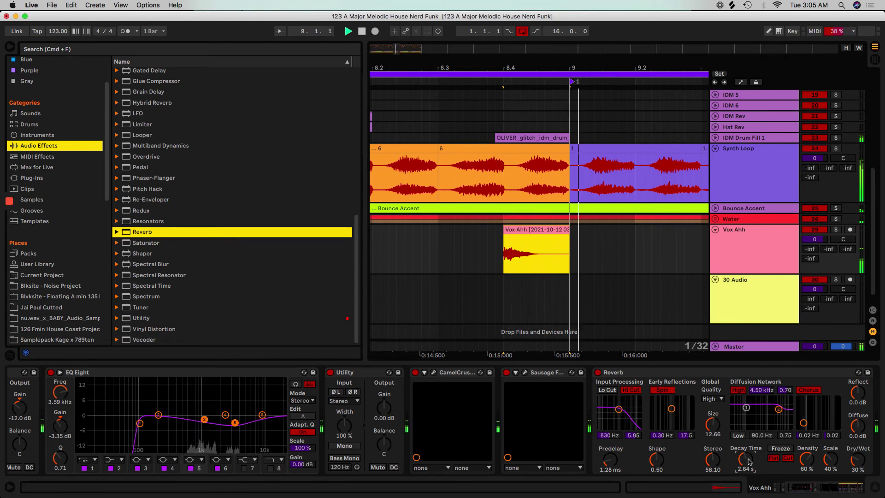
pyautogui.press('space')
pyautogui.click(533, 177)
pyautogui.press('space')
pyautogui.press('w')
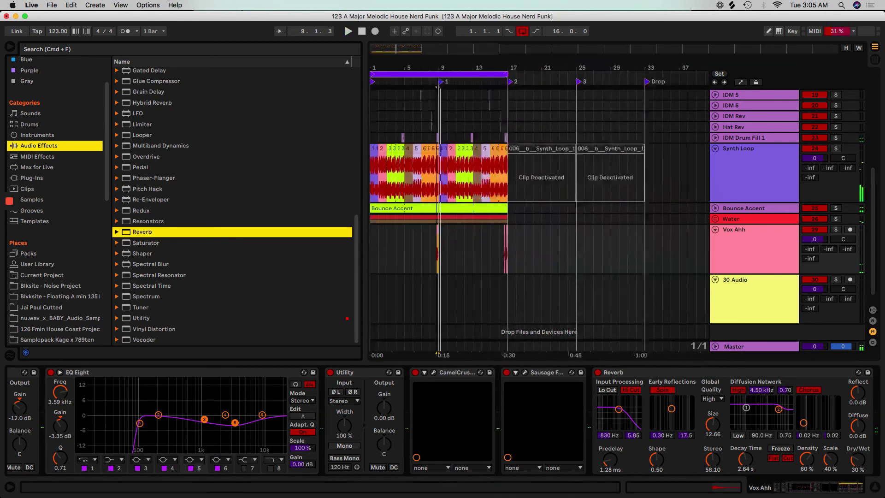
# Step: Freeze the Vox Ahh track and flatten it to audio
pyautogui.click(740, 248)
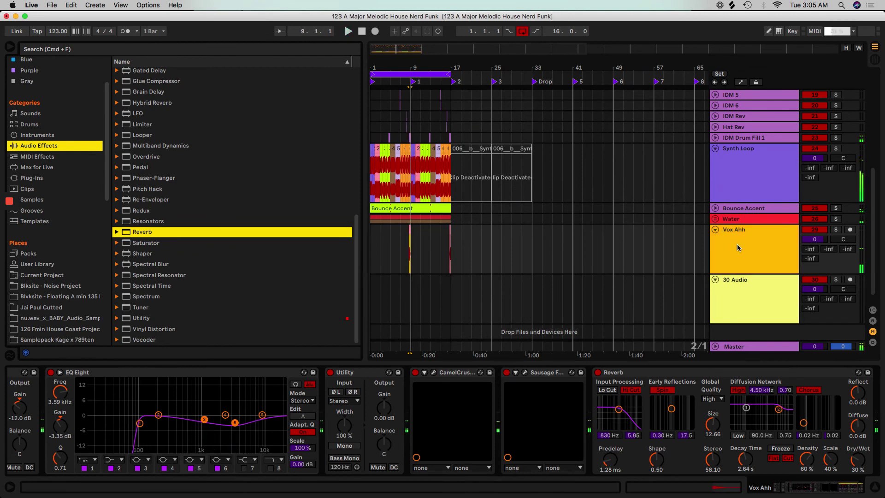
pyautogui.rightClick(739, 246)
pyautogui.click(756, 315)
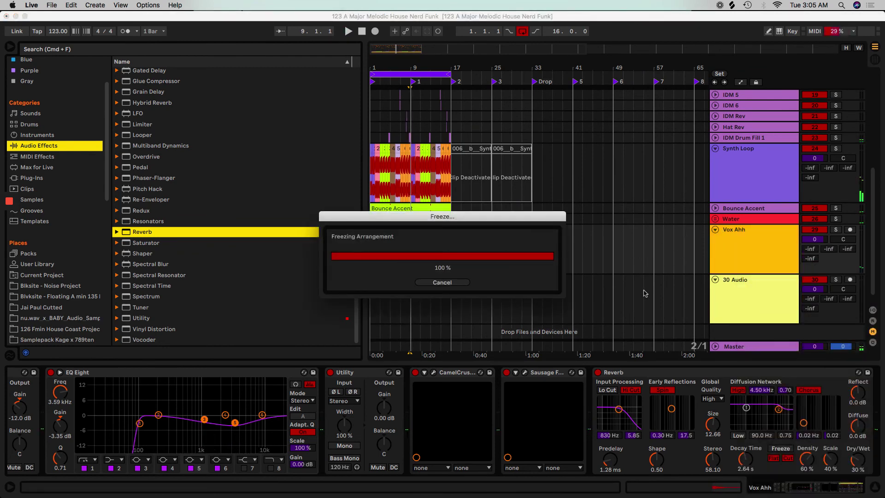
pyautogui.rightClick(736, 237)
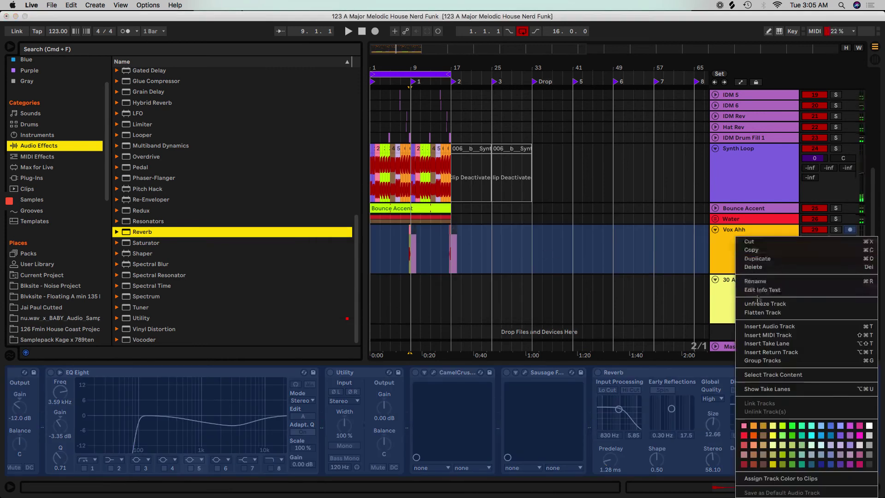
pyautogui.press('Return')
# Step: Delete the flattened Vox Ahh reverb tail after 9.1.1 and the Vox Ahh clips around bar 17
pyautogui.moveTo(409, 65); pyautogui.dragTo(484, 83)
pyautogui.click(515, 225)
pyautogui.click(515, 226)
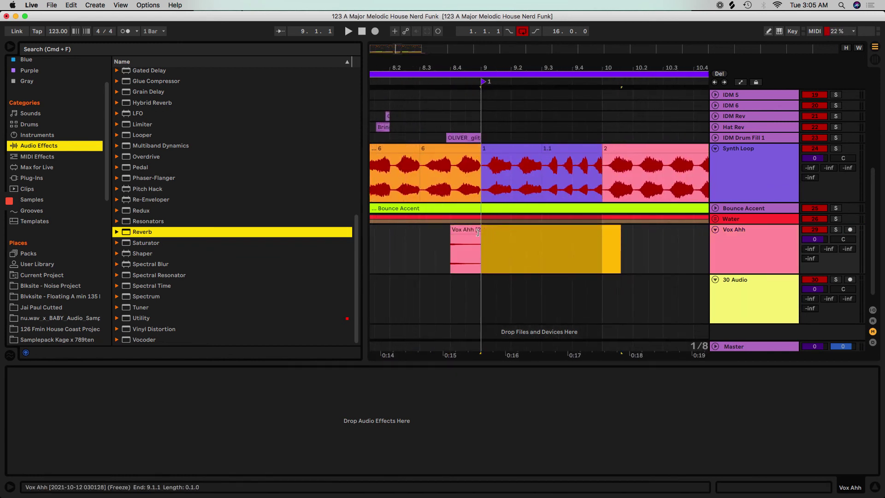
pyautogui.press('Delete')
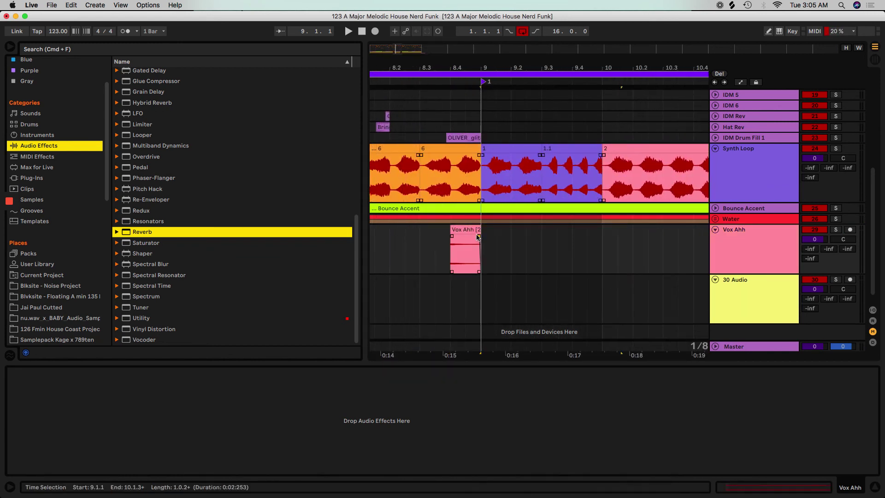
pyautogui.moveTo(474, 69); pyautogui.dragTo(472, 66)
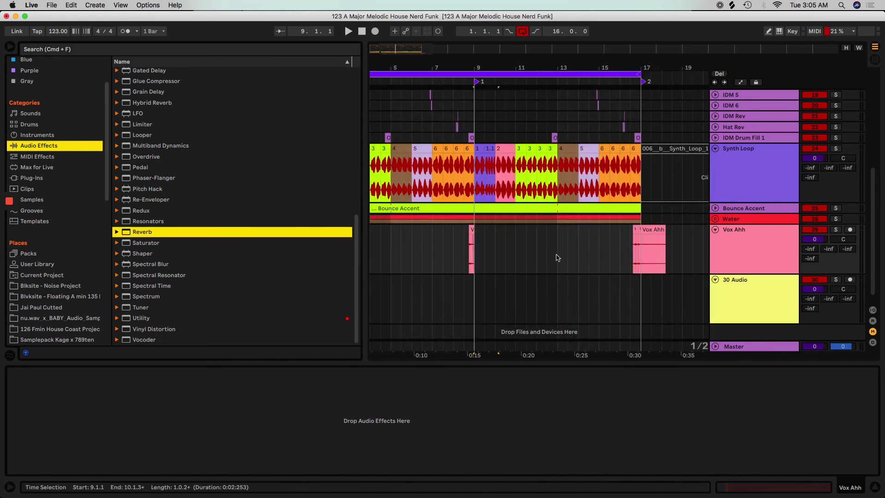
pyautogui.moveTo(558, 258); pyautogui.dragTo(682, 237)
pyautogui.moveTo(477, 243); pyautogui.dragTo(342, 231)
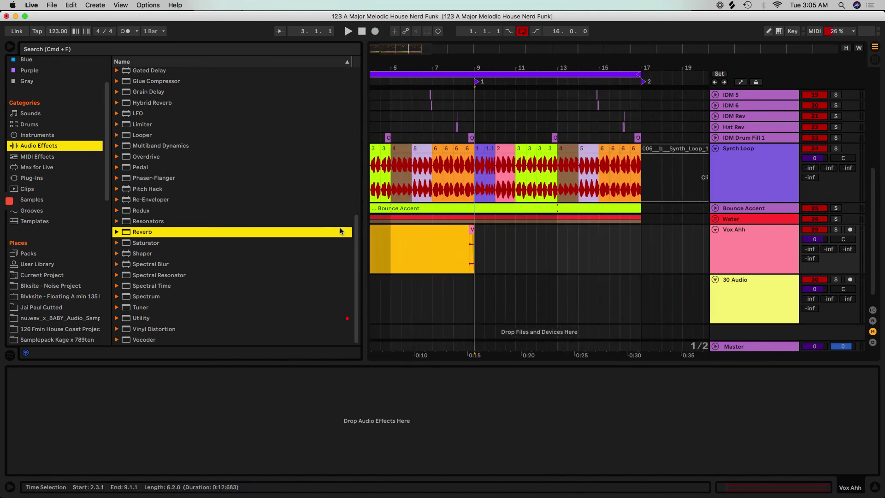
pyautogui.press('super+d')
pyautogui.press('super+a')
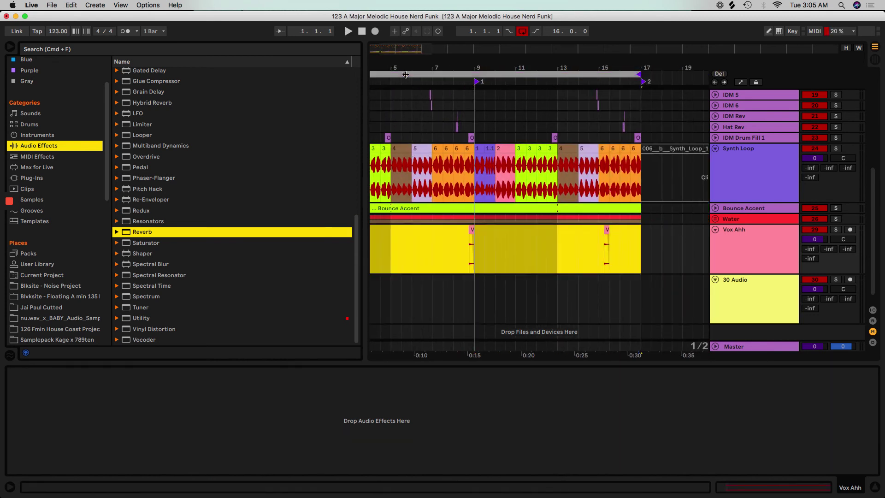
pyautogui.press('super+z')
# Step: Duplicate the first eight bars of the Vox Ahh track into bars 9 to 17 and play the loop from bar 1
pyautogui.press('-')
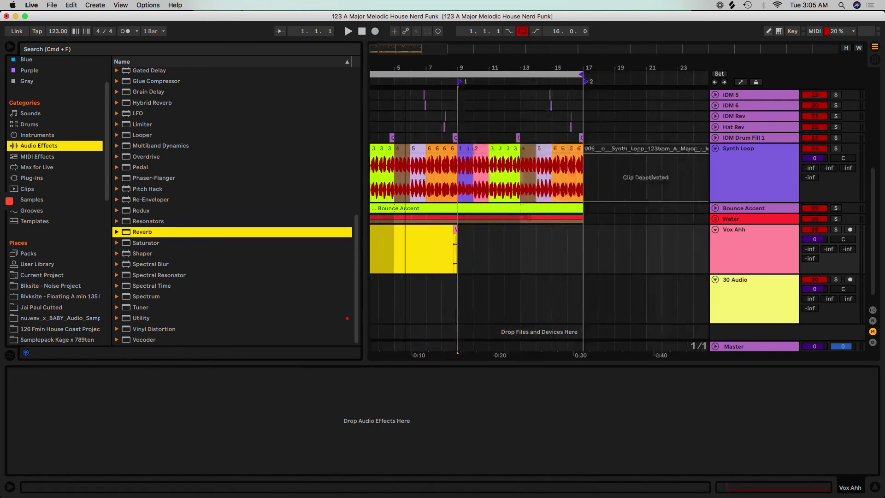
pyautogui.click(431, 245)
pyautogui.moveTo(430, 242); pyautogui.dragTo(338, 240)
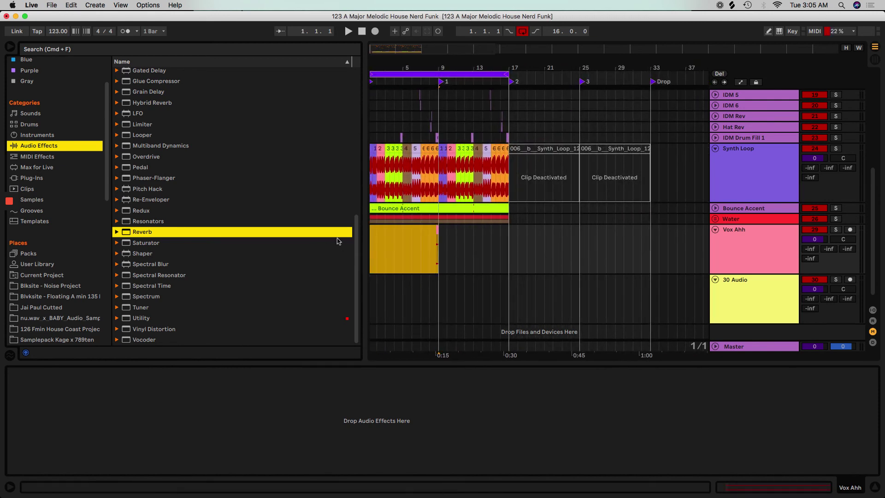
pyautogui.press('super+d')
pyautogui.click(382, 77)
pyautogui.press('space')
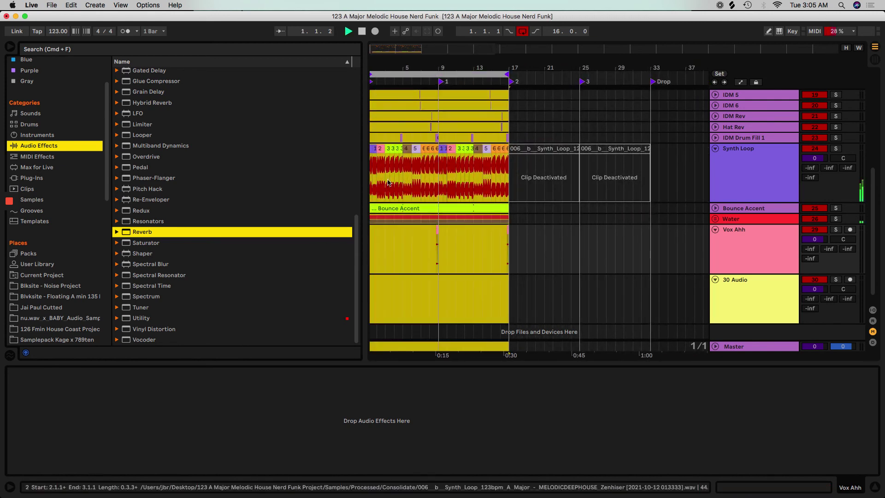
pyautogui.click(475, 254)
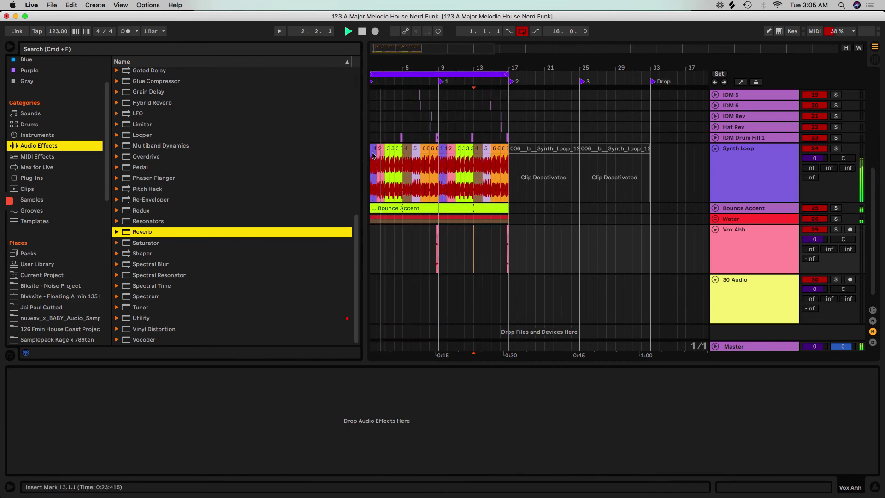
# Step: Hide the browser and device view and fit the 16-bar loop to the arrangement width
pyautogui.moveTo(364, 163); pyautogui.dragTo(195, 172)
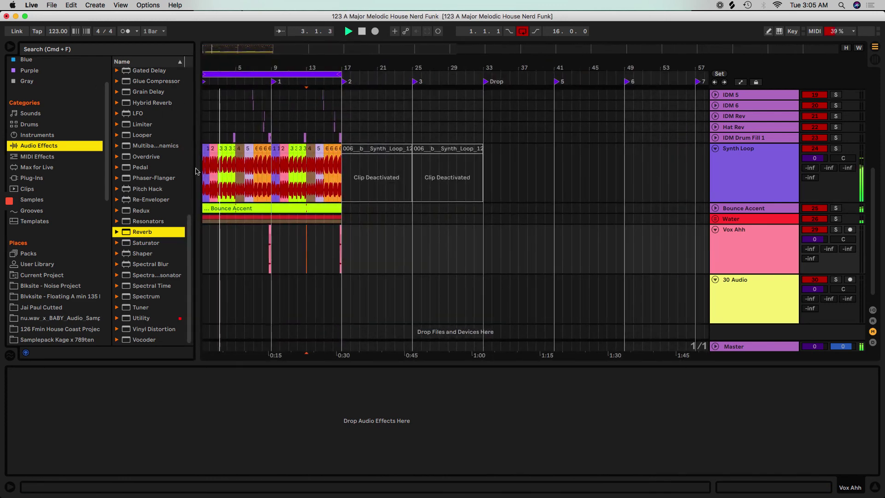
pyautogui.click(9, 47)
pyautogui.click(68, 77)
pyautogui.press('z')
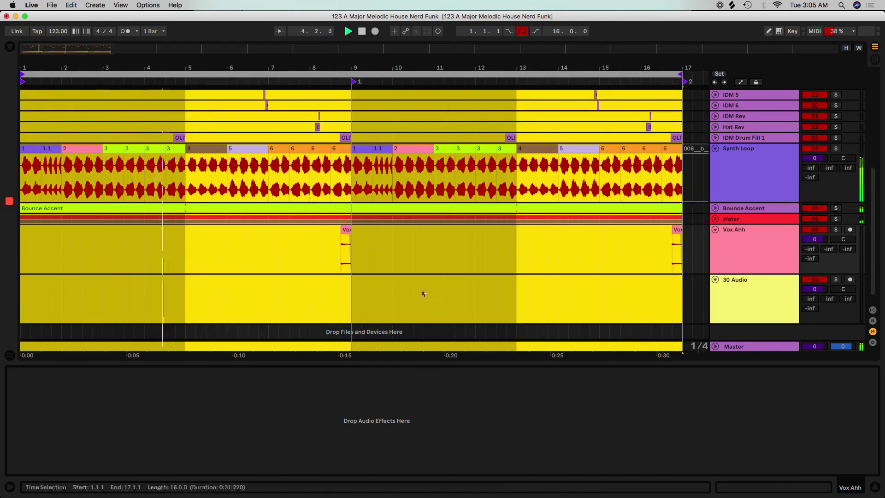
pyautogui.click(416, 286)
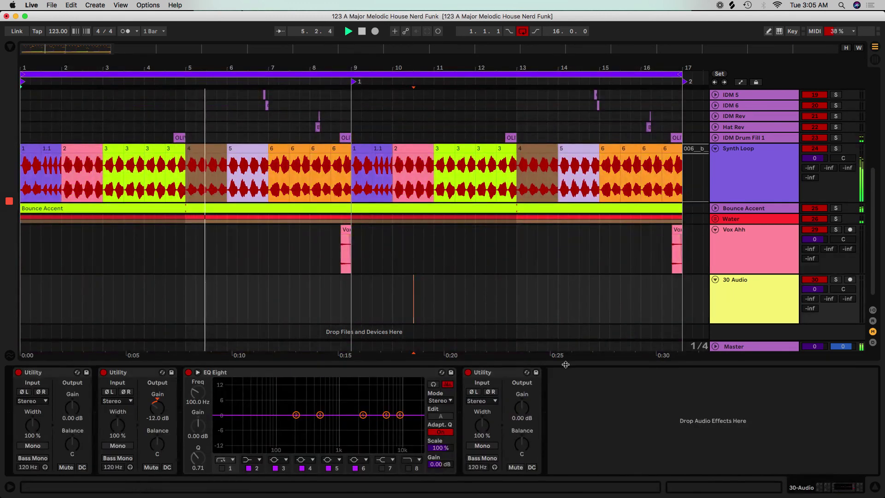
pyautogui.scroll(5, 568, 366)
pyautogui.scroll(2, 568, 365)
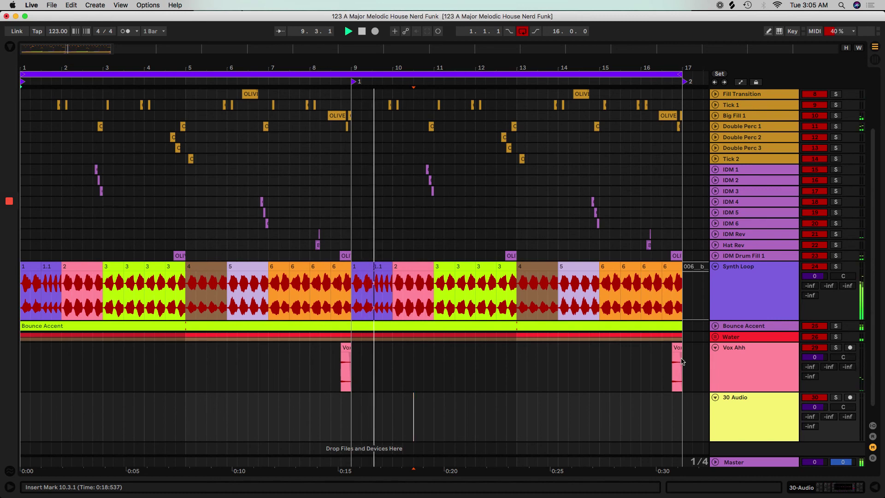
# Step: Stop playback and place a reversed Vox Ahh clip from 16.3.3 to 16.4.1, ahead of the last Vox Ahh clip
pyautogui.moveTo(439, 67)
pyautogui.mouseDown()
pyautogui.moveTo(439, 152)
pyautogui.moveTo(439, 67)
pyautogui.mouseUp()
pyautogui.press('space')
pyautogui.moveTo(580, 355); pyautogui.dragTo(307, 349)
pyautogui.press('super+j')
pyautogui.press('super+alt+l')
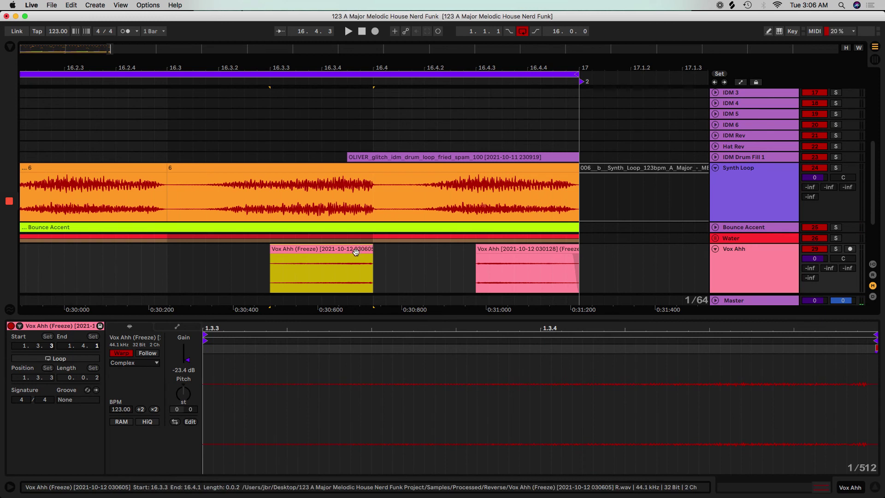
# Step: Add a long fade-in to the reversed Vox Ahh clip and a long fade-out to the Vox Ahh clip before bar 17
pyautogui.moveTo(272, 255); pyautogui.dragTo(350, 245)
pyautogui.moveTo(572, 255); pyautogui.dragTo(498, 253)
pyautogui.click(386, 92)
pyautogui.scroll(-1, 387, 92)
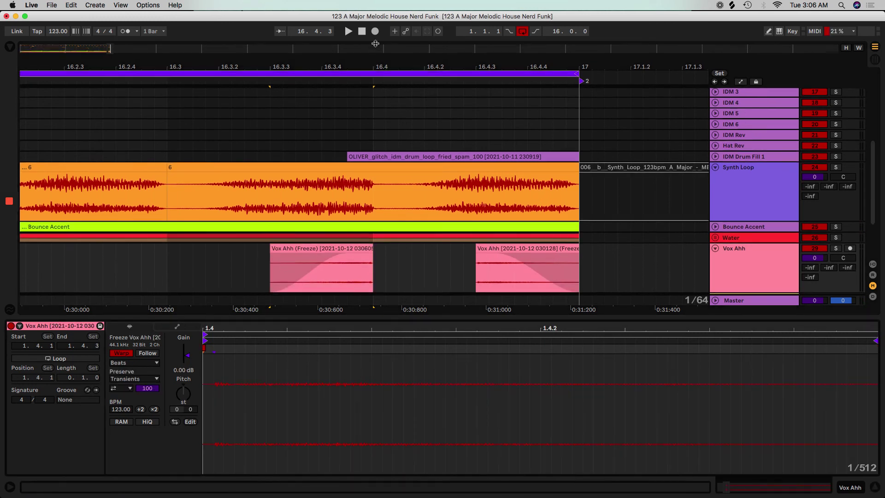
pyautogui.moveTo(363, 67); pyautogui.dragTo(460, 67)
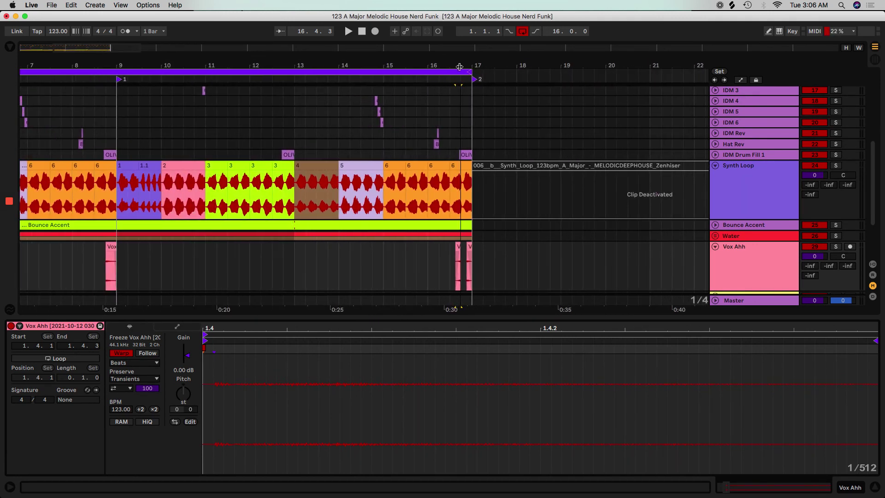
# Step: Play the arrangement from 15.1.1 to hear the reversed Vox Ahh, hiding the clip view and showing all 16 bars
pyautogui.click(378, 264)
pyautogui.press('space')
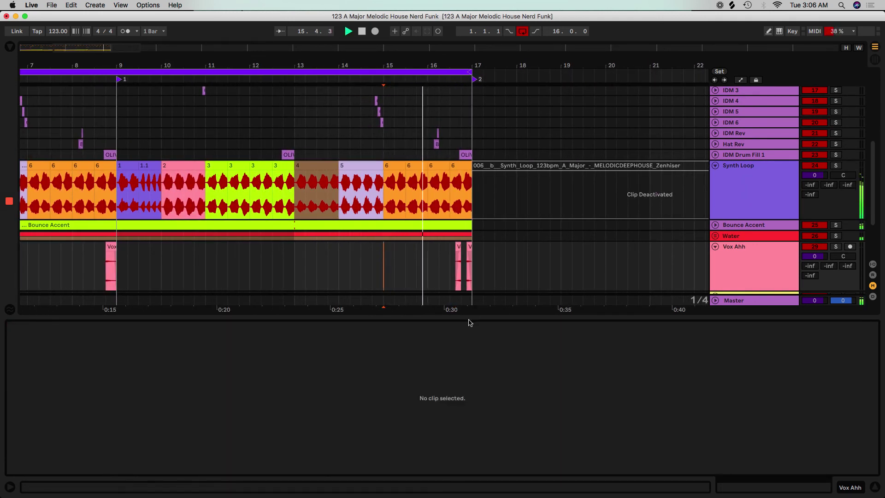
pyautogui.moveTo(470, 318); pyautogui.dragTo(470, 475)
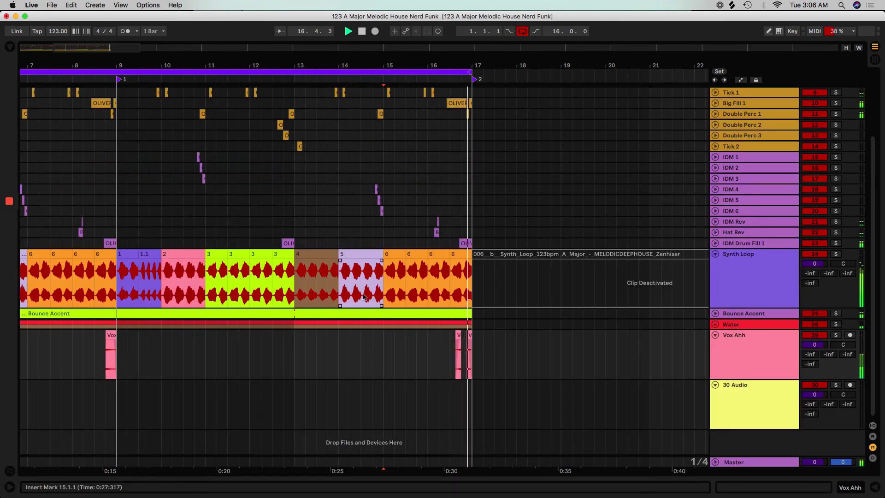
pyautogui.moveTo(183, 62)
pyautogui.mouseDown()
pyautogui.moveTo(182, 19)
pyautogui.moveTo(177, 55)
pyautogui.mouseUp()
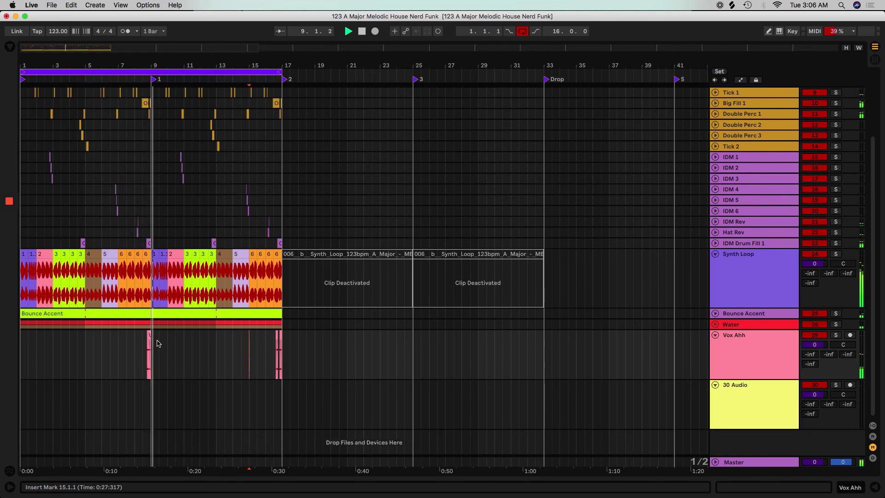
# Step: Move the Vox Ahh track above Synth Loop and the Water track above Bounce Accent
pyautogui.moveTo(742, 354); pyautogui.dragTo(745, 256)
pyautogui.moveTo(712, 351); pyautogui.dragTo(738, 352)
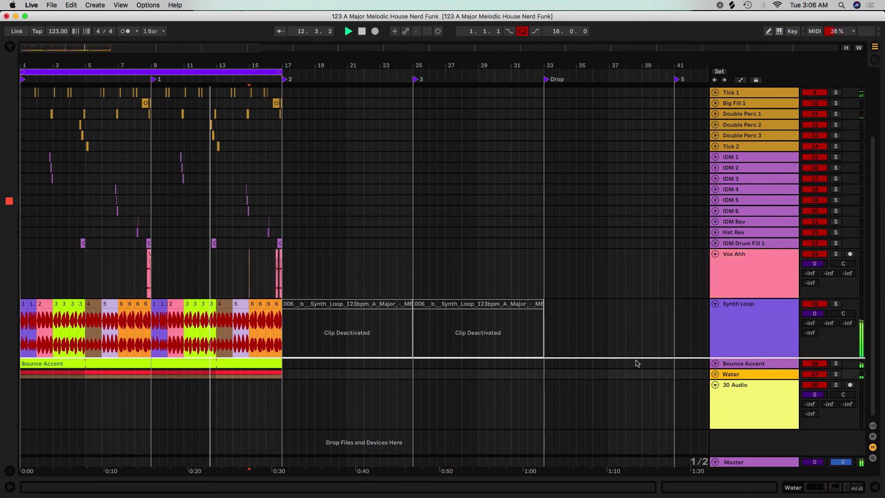
pyautogui.moveTo(636, 363); pyautogui.dragTo(636, 361)
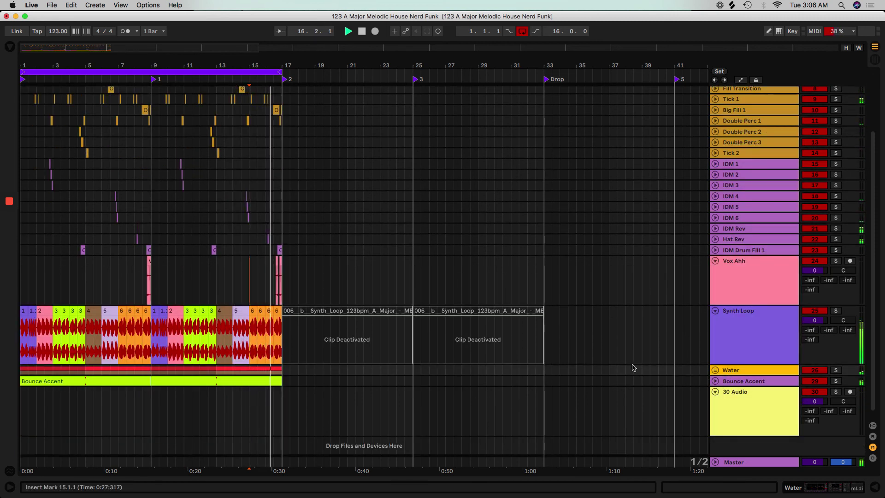
pyautogui.rightClick(726, 268)
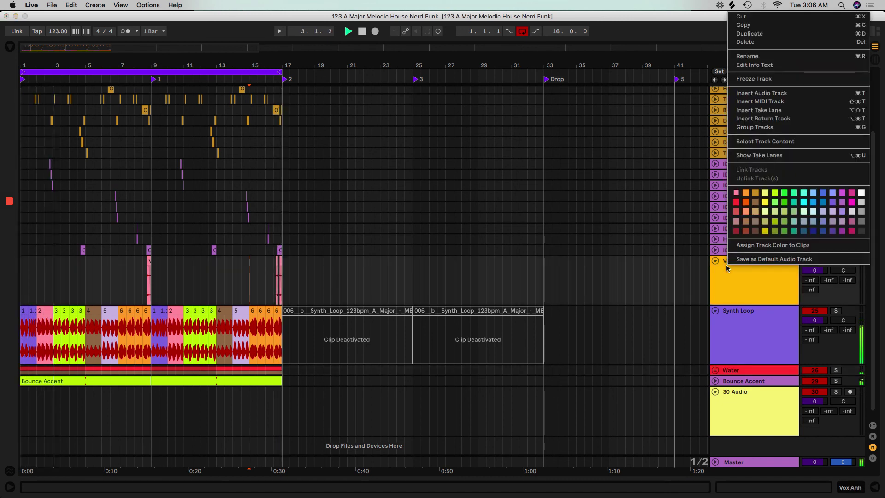
pyautogui.click(548, 256)
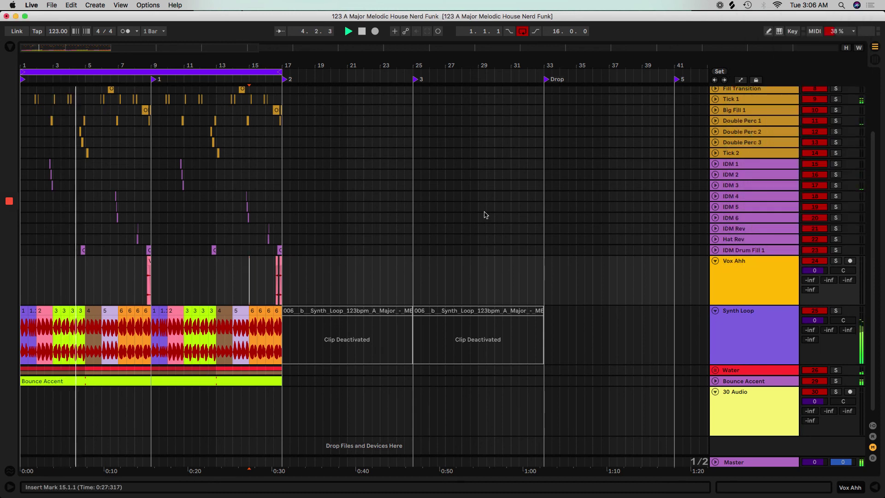
# Step: Reactivate the two Synth Loop clips from bar 17 to 33 and turn off the arrangement loop
pyautogui.click(352, 310)
pyautogui.keyDown('shift'); pyautogui.click(441, 313); pyautogui.keyUp('shift')
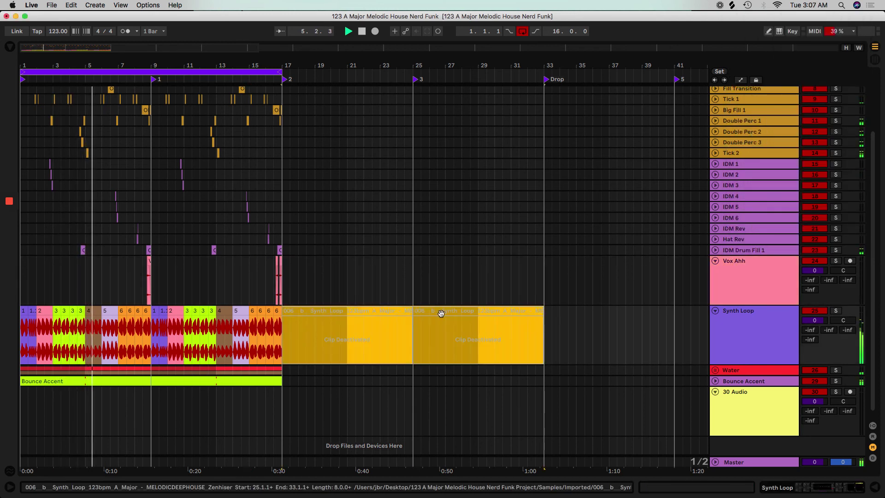
pyautogui.press('0')
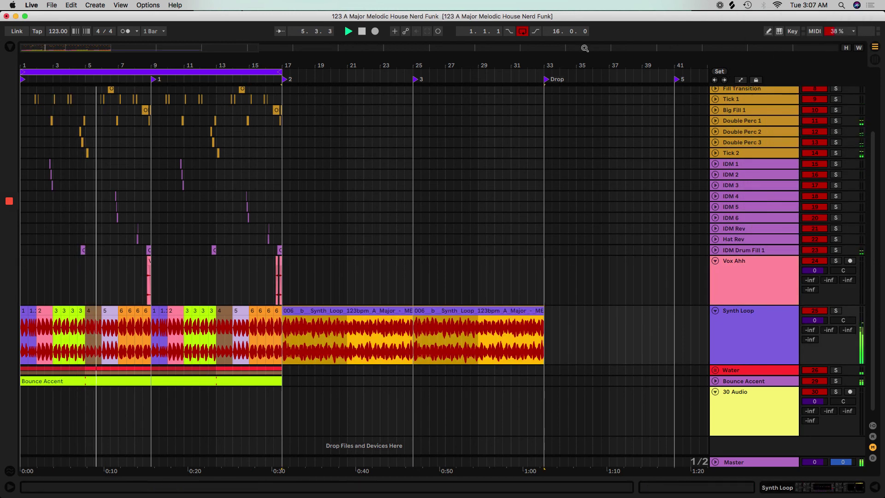
pyautogui.click(522, 31)
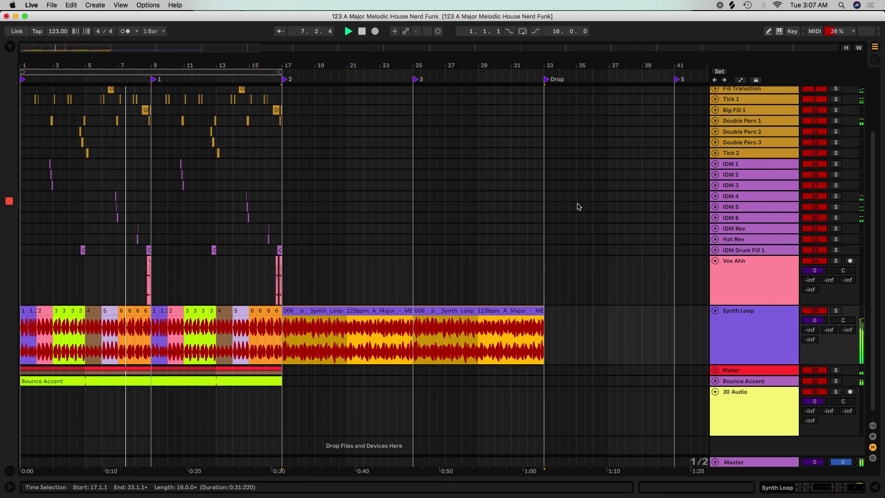
# Step: Place the insert marker at 1.1.1 and rename the locator at bar 25 as Build
pyautogui.click(22, 164)
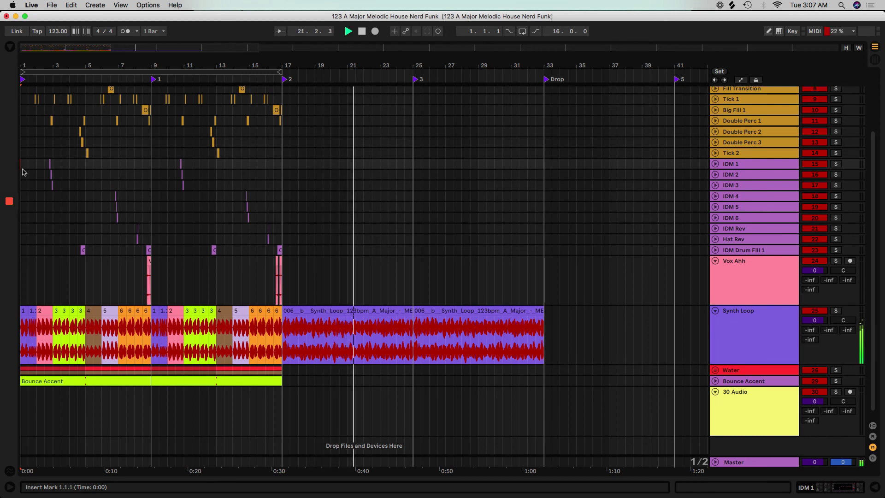
pyautogui.rightClick(422, 81)
pyautogui.click(431, 90)
pyautogui.write('B')
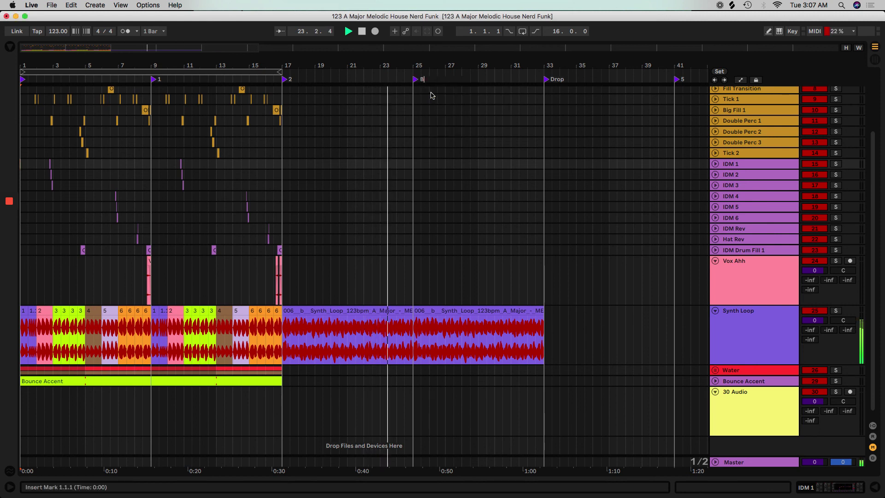
pyautogui.write('uild')
pyautogui.press('Return')
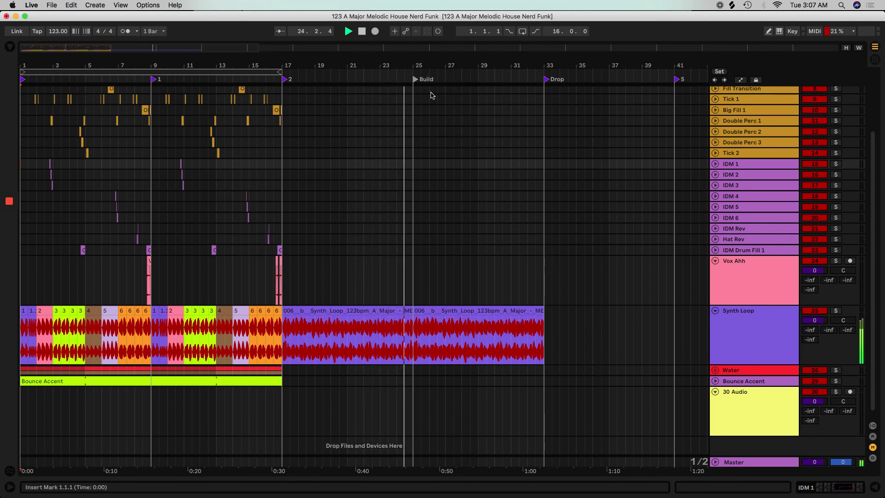